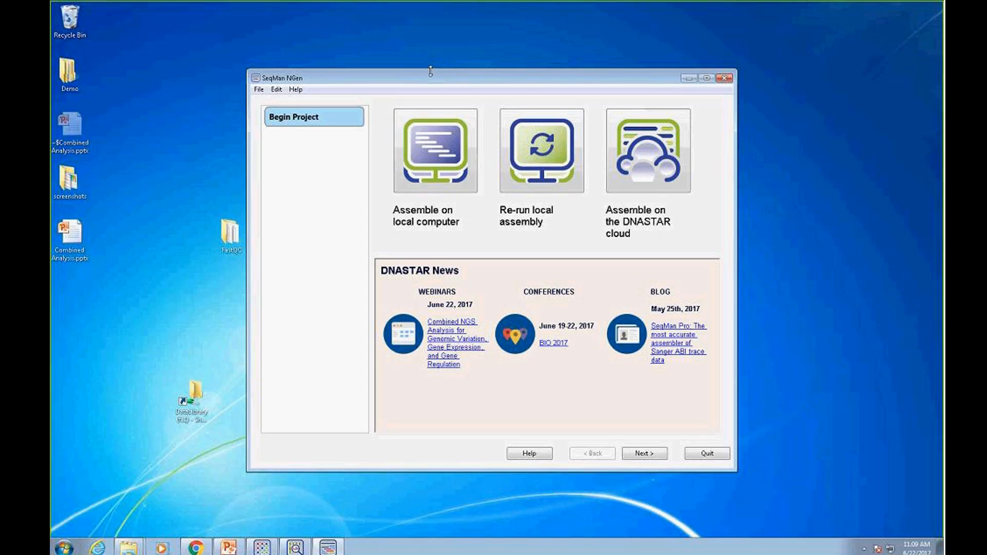
# Start a re-run of a local assembly from Human_E2F1_.script in the Human_E2F1__RNA-Seq folder
pyautogui.moveTo(431, 71); pyautogui.dragTo(431, 67)
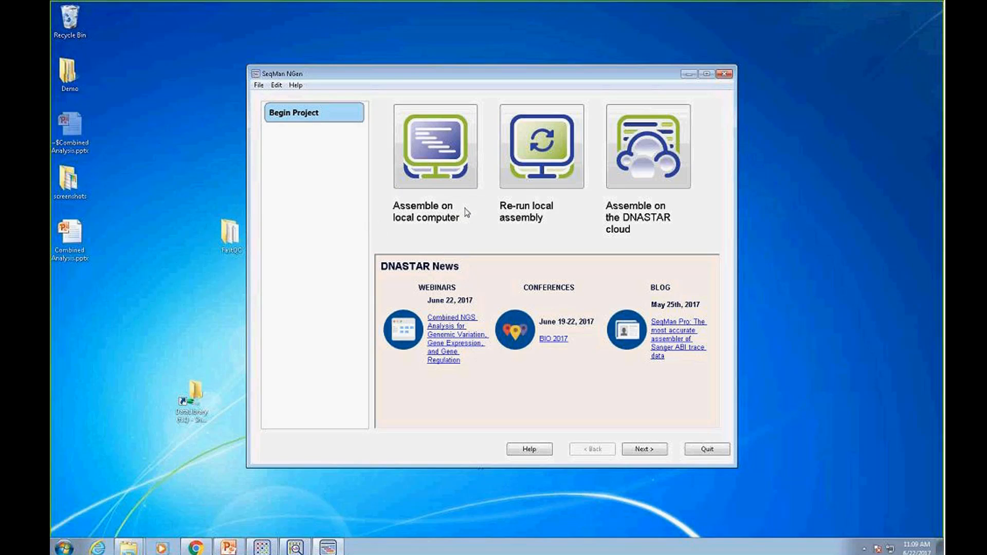
pyautogui.click(550, 169)
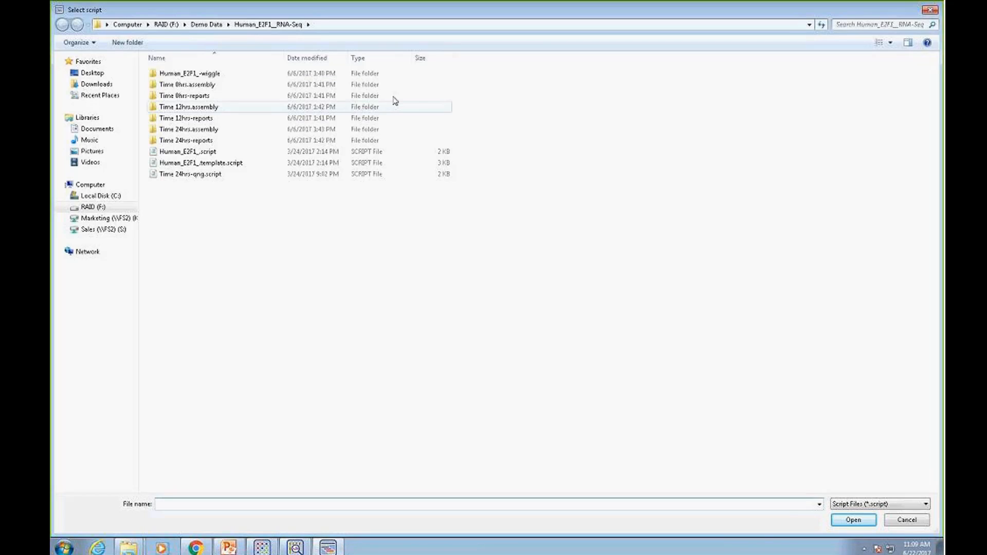
pyautogui.click(209, 153)
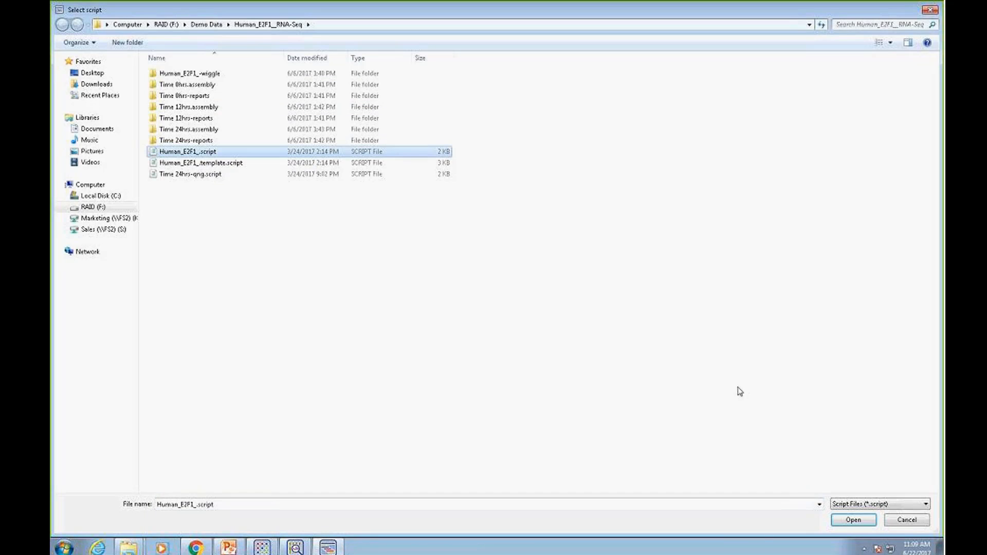
pyautogui.click(847, 520)
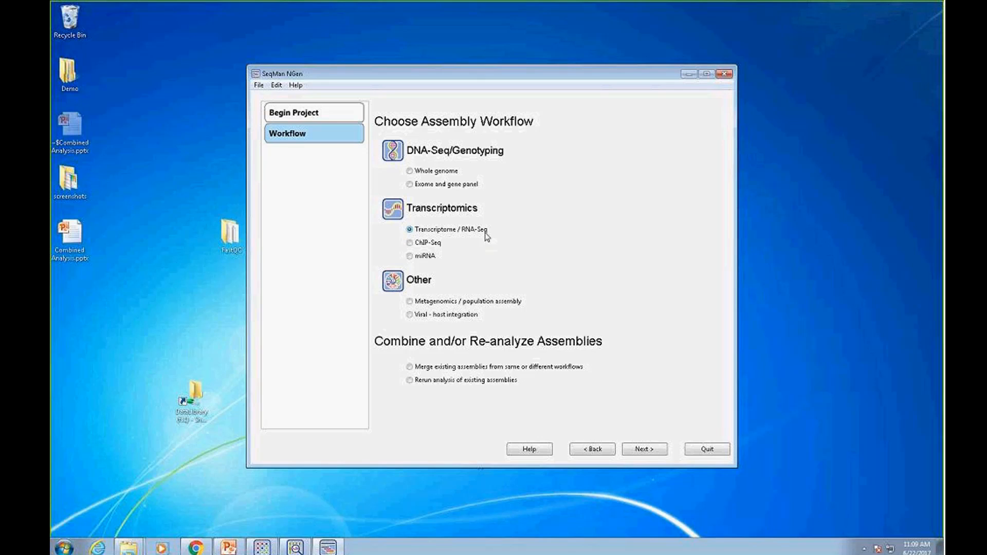
# Accept the Transcriptome / RNA-Seq workflow, reference based assembly type and the loaded Homo_sapiens-GRCh37-dbSNP146 reference
pyautogui.click(647, 450)
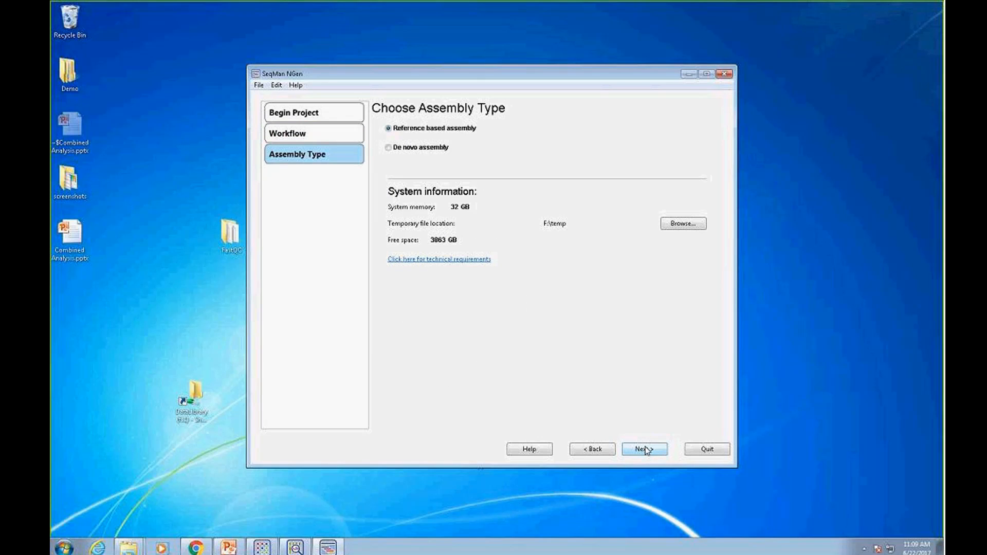
pyautogui.click(647, 450)
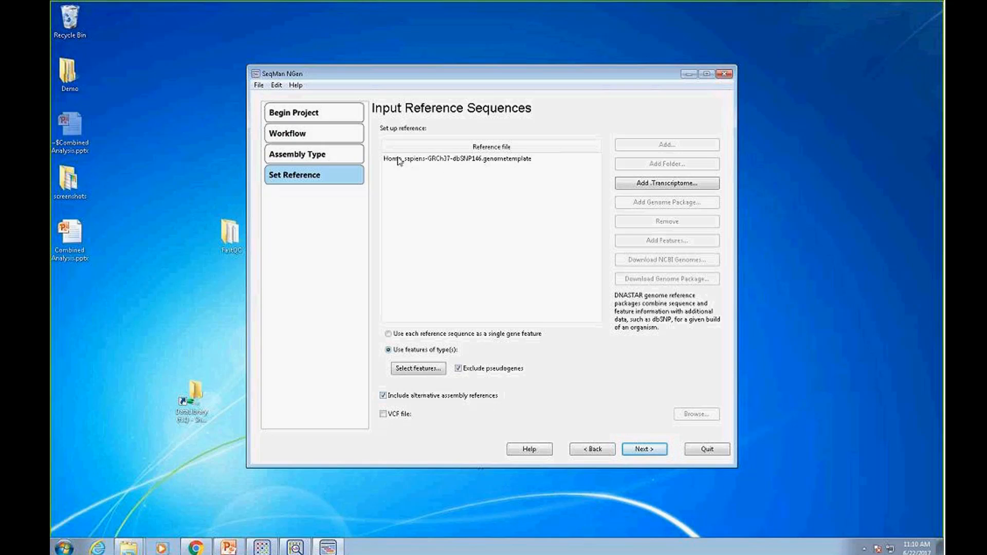
pyautogui.click(642, 448)
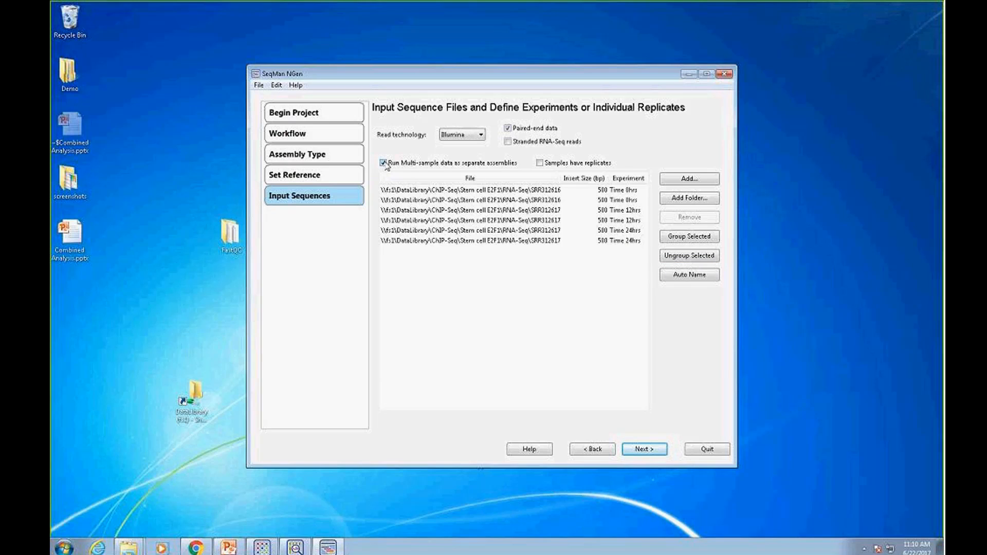
# Remove both Time 12hrs sequence files from the input list and proceed to the assembly options
pyautogui.click(524, 211)
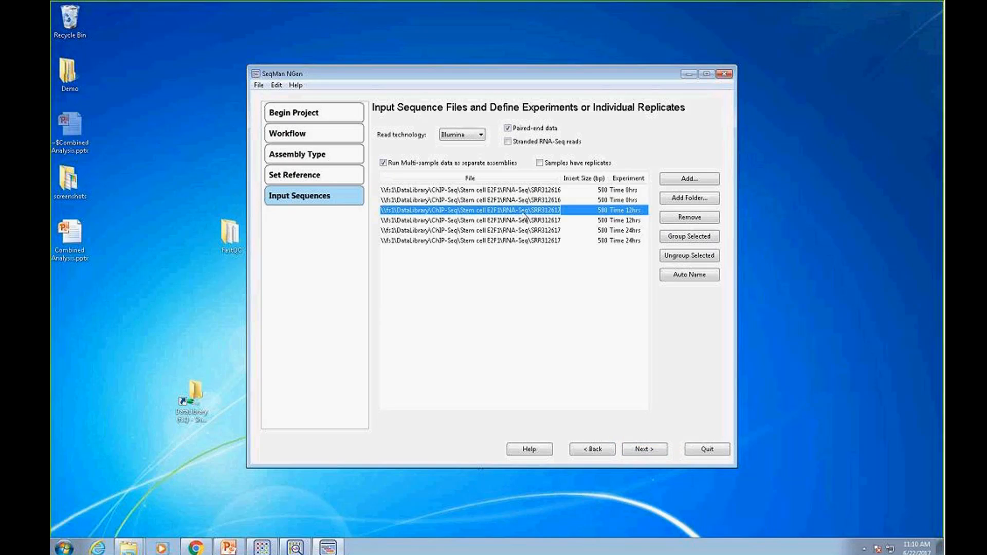
pyautogui.click(680, 219)
pyautogui.click(559, 212)
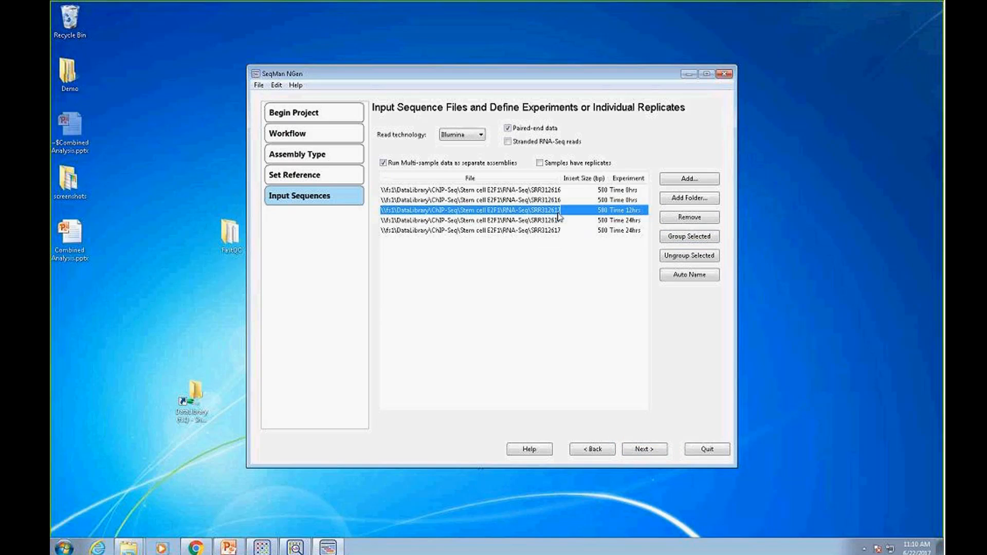
pyautogui.click(684, 218)
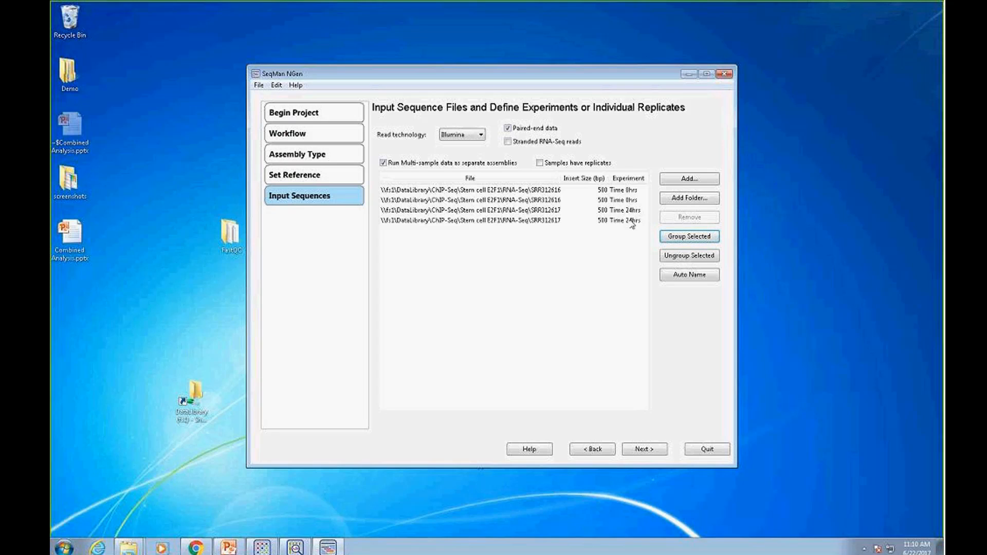
pyautogui.click(659, 451)
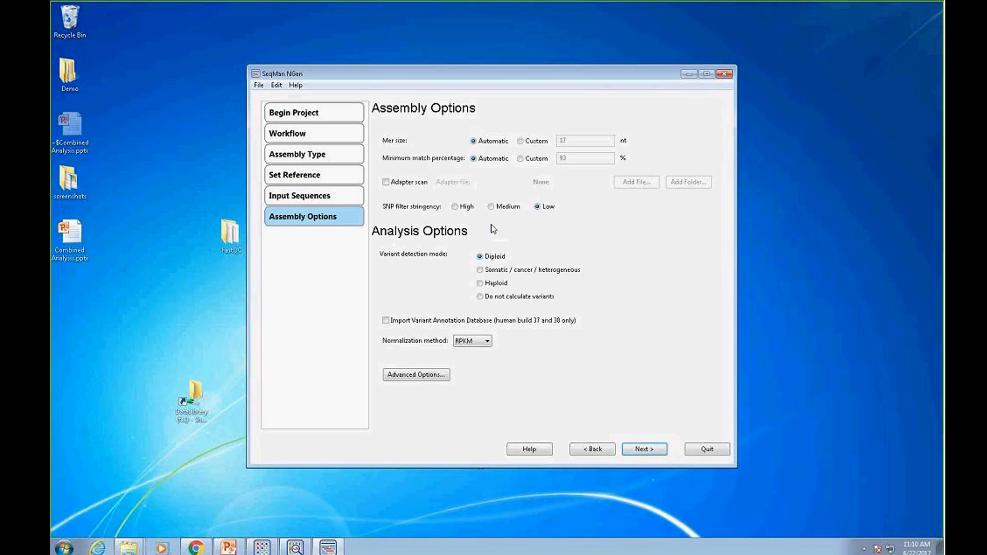
# Set the normalization method to RPKM and the sample gender to Unknown
pyautogui.click(487, 342)
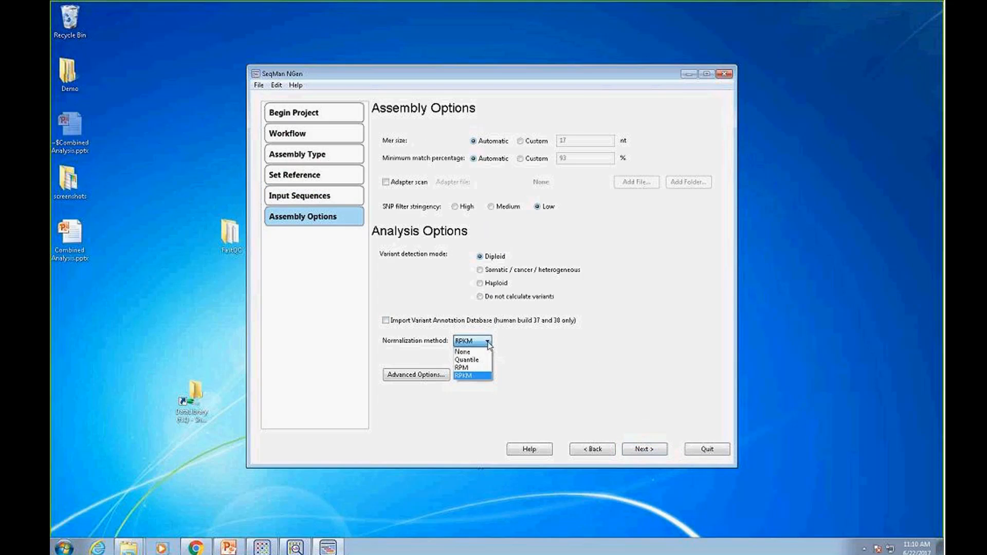
pyautogui.click(469, 376)
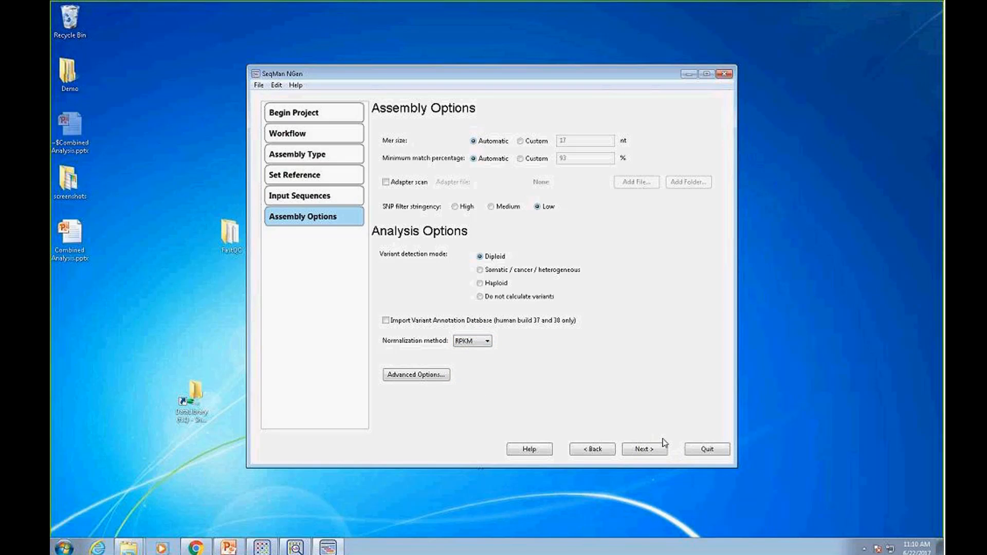
pyautogui.click(641, 452)
pyautogui.click(567, 322)
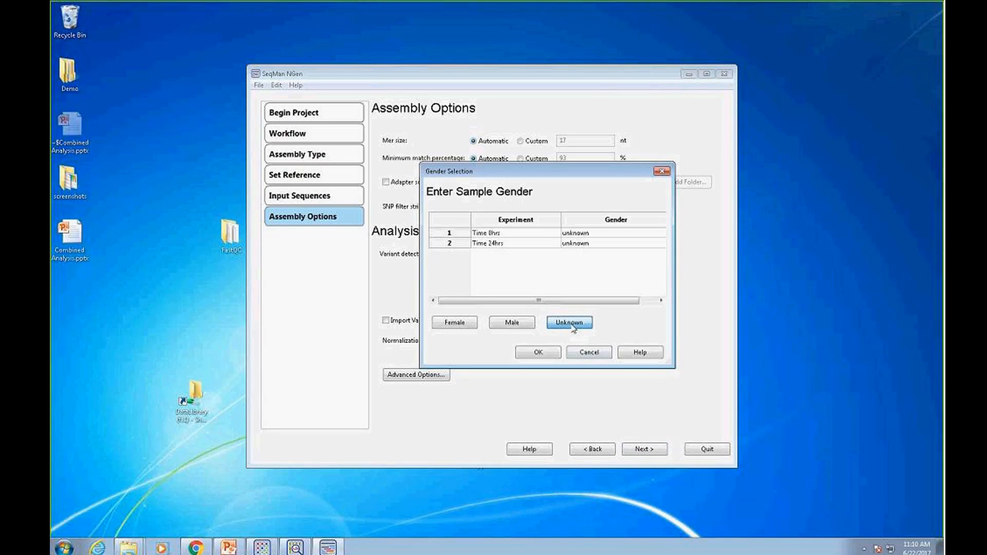
pyautogui.click(538, 352)
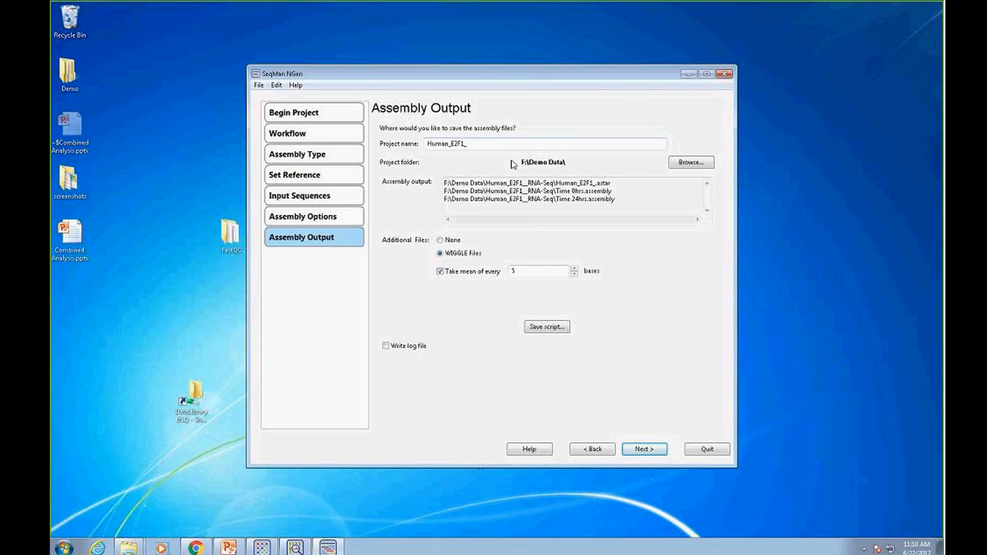
# Accept the assembly output settings for Human_E2F1_ with WIGGLE files and overwrite the existing project
pyautogui.click(642, 451)
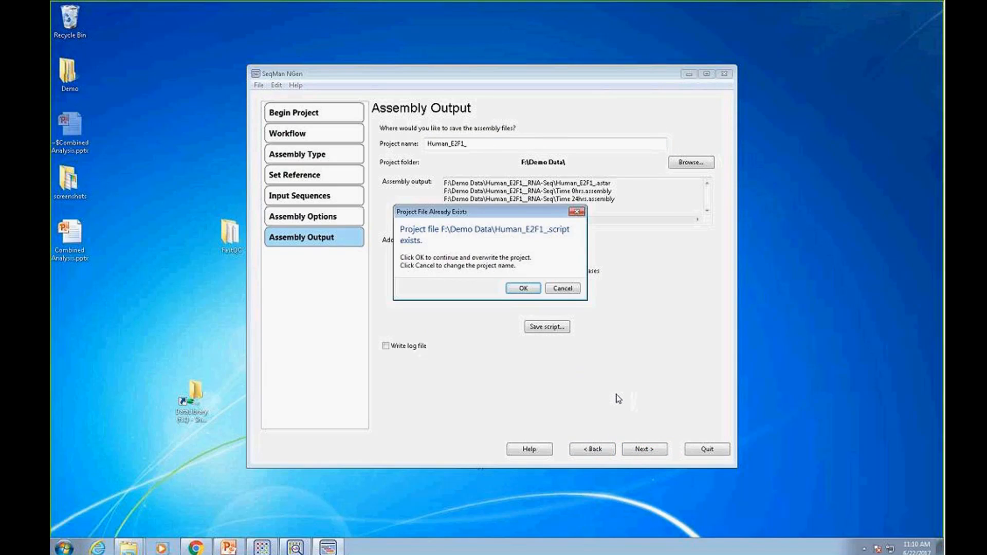
pyautogui.click(526, 289)
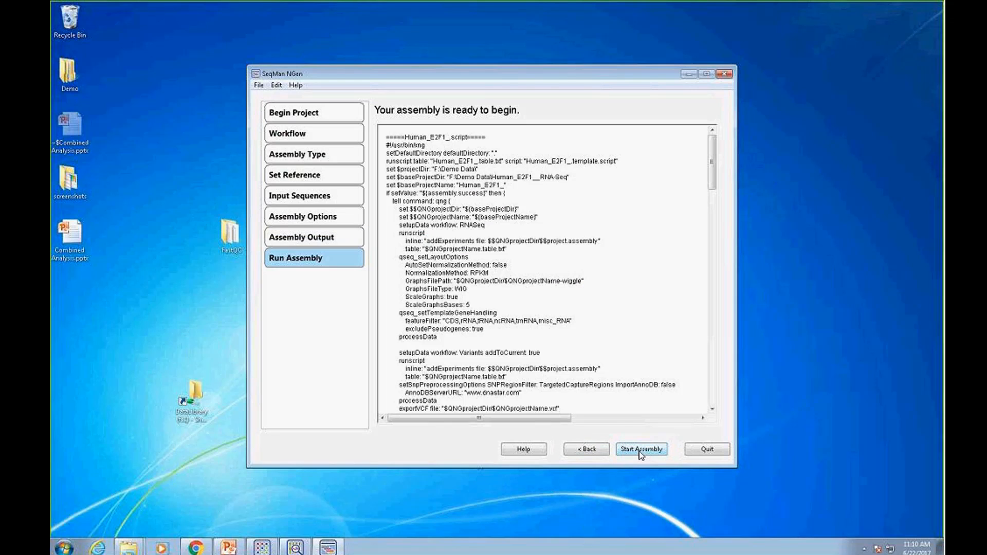
# Check the Assemblies folder on the RAID (F:) drive in Windows Explorer, close it and quit SeqMan NGen without starting the assembly
pyautogui.moveTo(400, 80); pyautogui.dragTo(534, 77)
pyautogui.rightClick(75, 540)
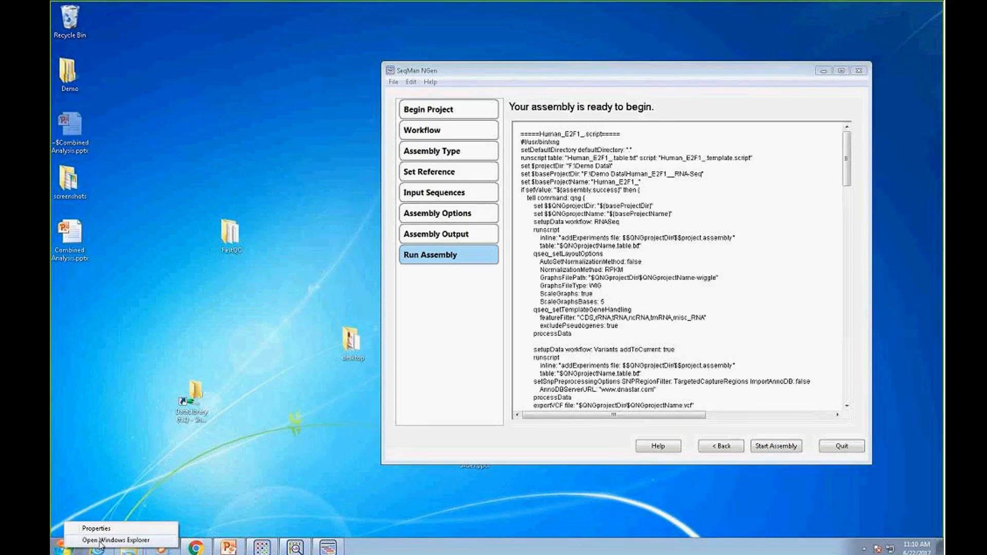
pyautogui.click(101, 538)
pyautogui.click(103, 211)
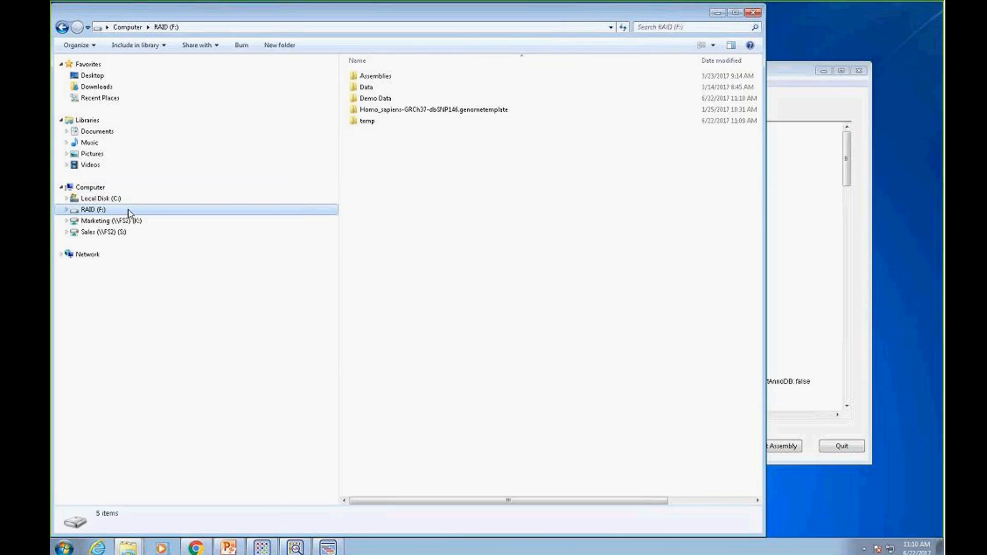
pyautogui.doubleClick(383, 80)
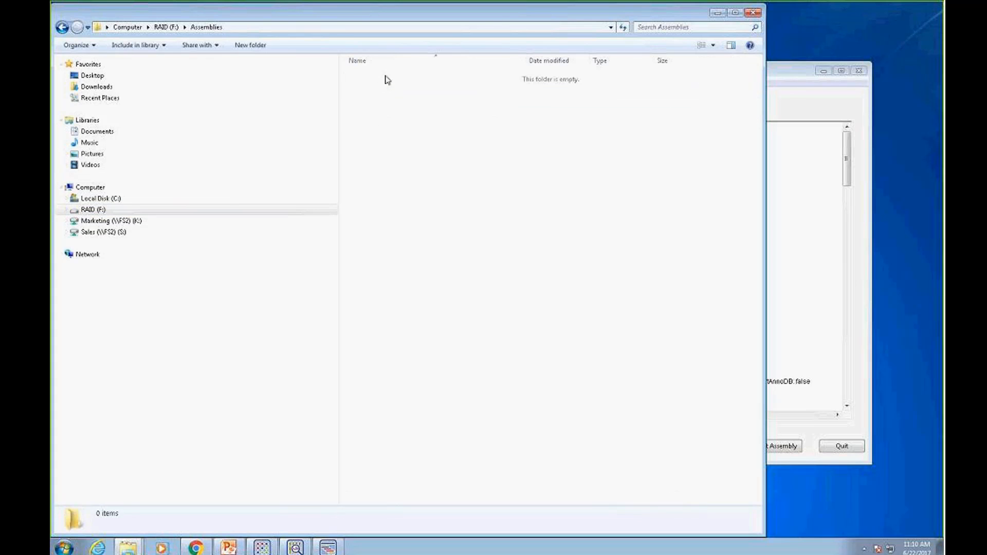
pyautogui.click(753, 12)
pyautogui.click(842, 446)
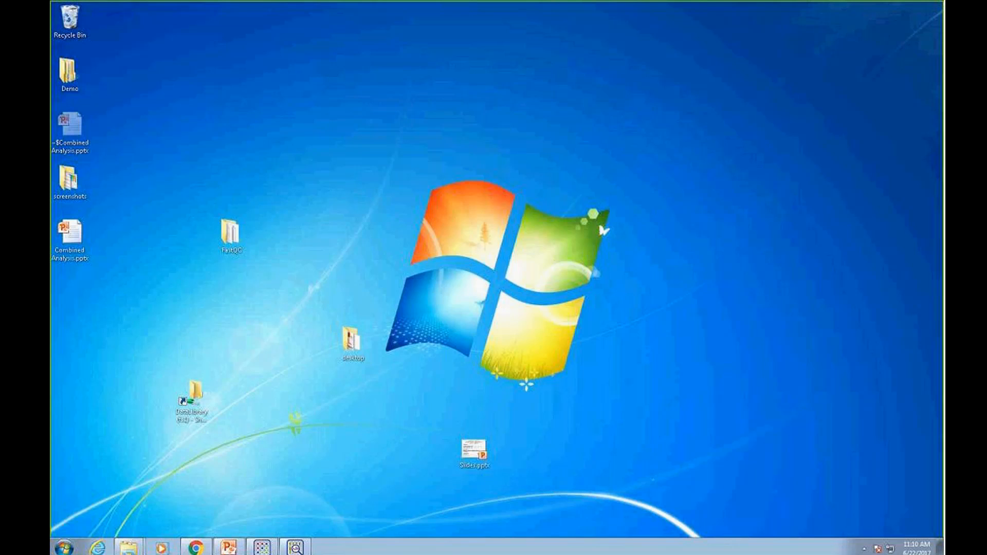
# Find and open the Human_E2F1__RNA-Seq folder inside Demo Data on the RAID (F:) drive in Windows Explorer
pyautogui.rightClick(63, 548)
pyautogui.click(123, 538)
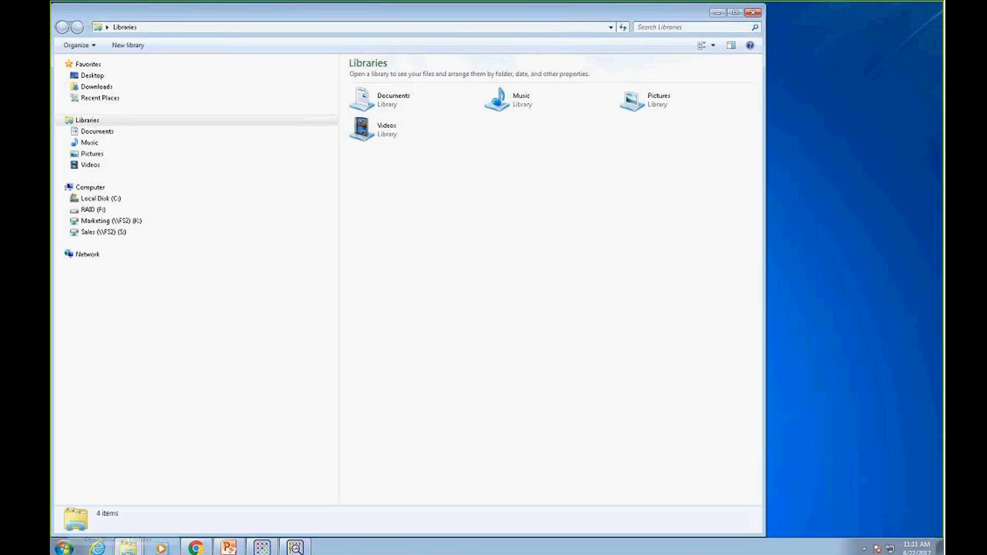
pyautogui.click(100, 212)
pyautogui.doubleClick(394, 75)
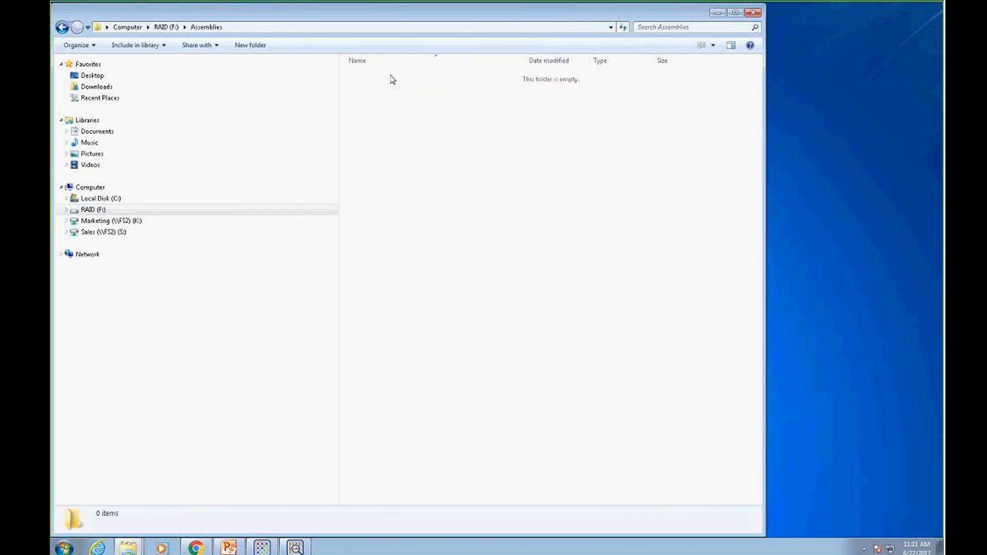
pyautogui.click(63, 27)
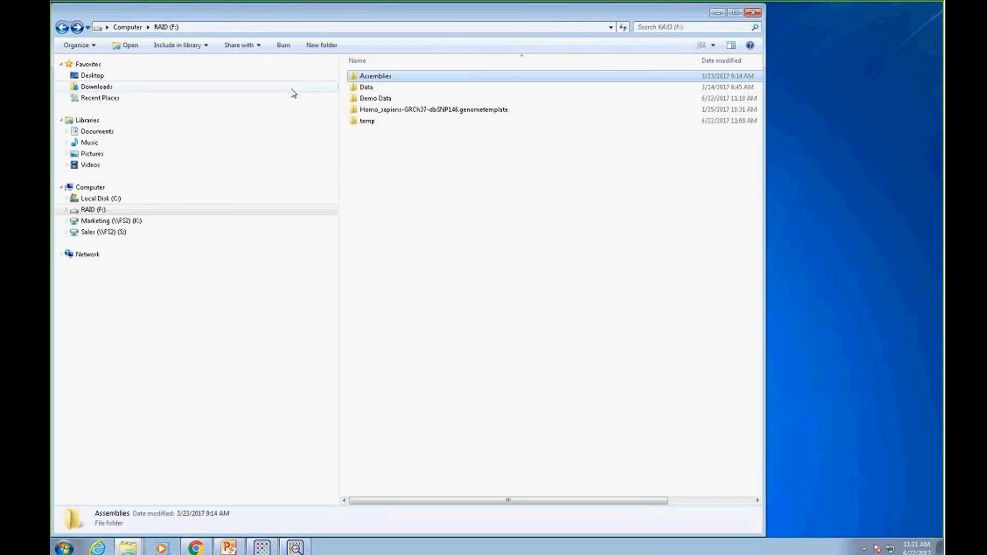
pyautogui.doubleClick(369, 87)
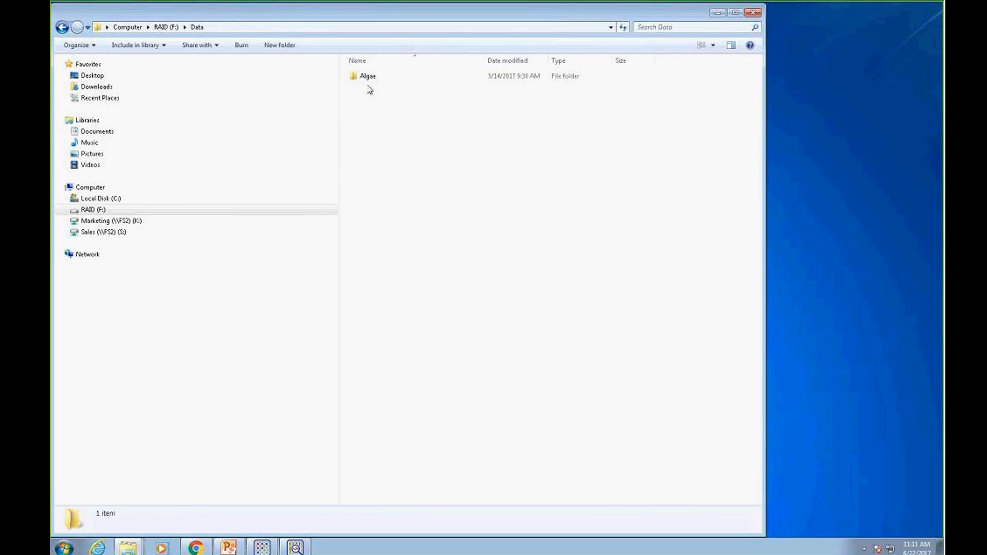
pyautogui.click(63, 27)
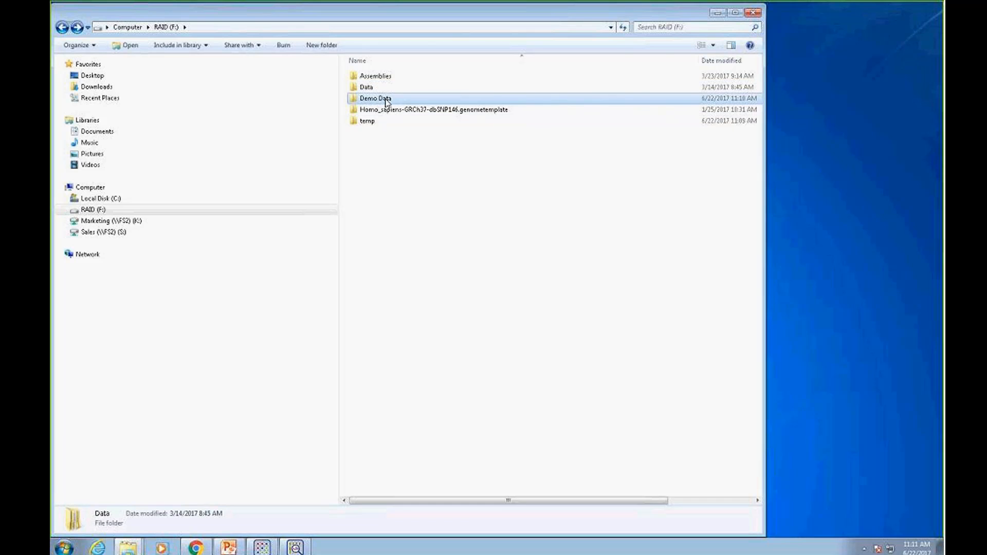
pyautogui.doubleClick(387, 100)
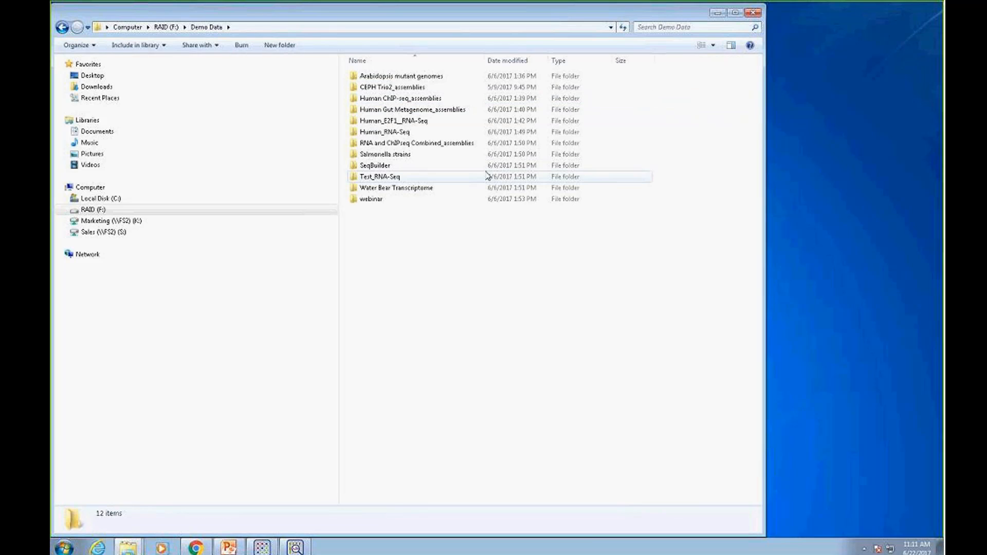
pyautogui.doubleClick(408, 122)
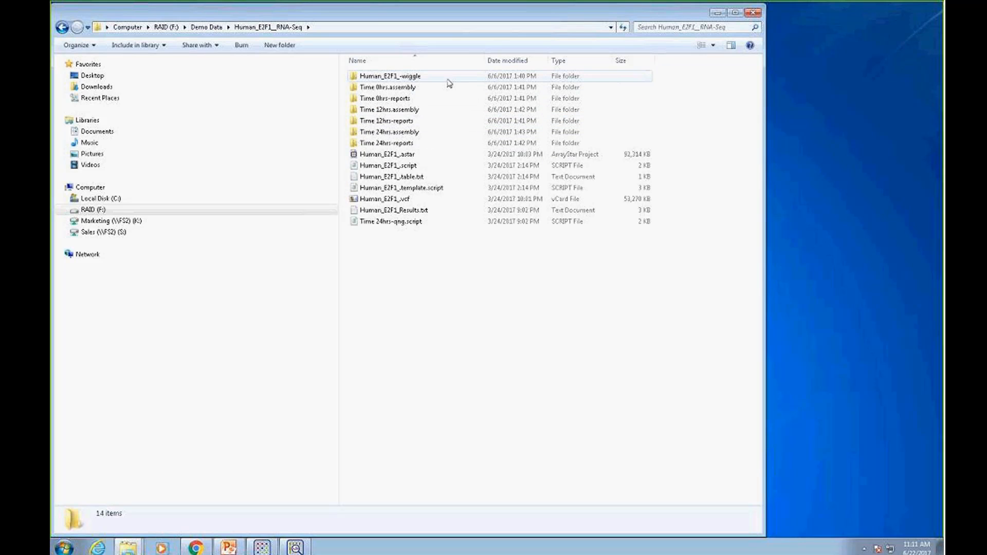
# Review the 0, 12 and 24 hour assembly folders in Human_E2F1__RNA-Seq and minimize the Explorer window
pyautogui.click(405, 89)
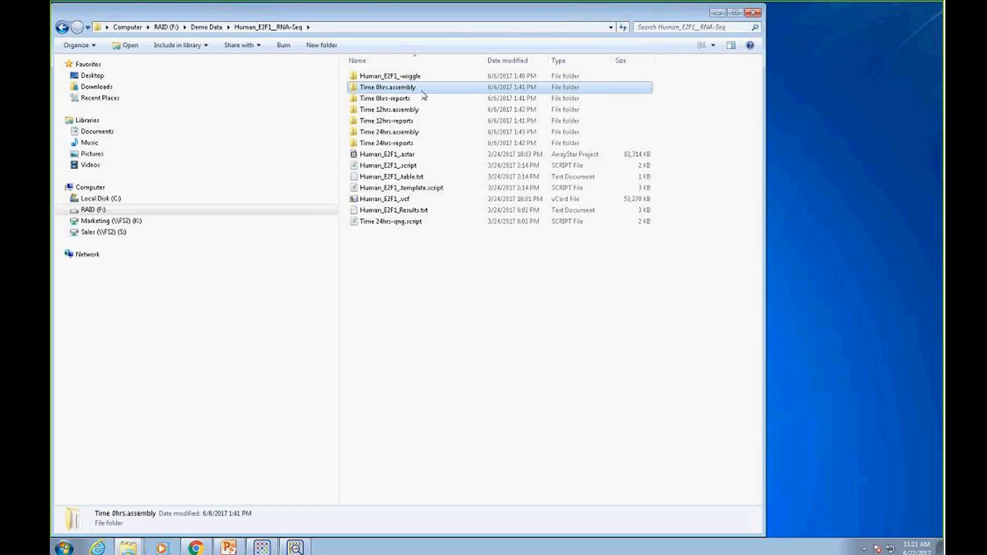
pyautogui.click(412, 111)
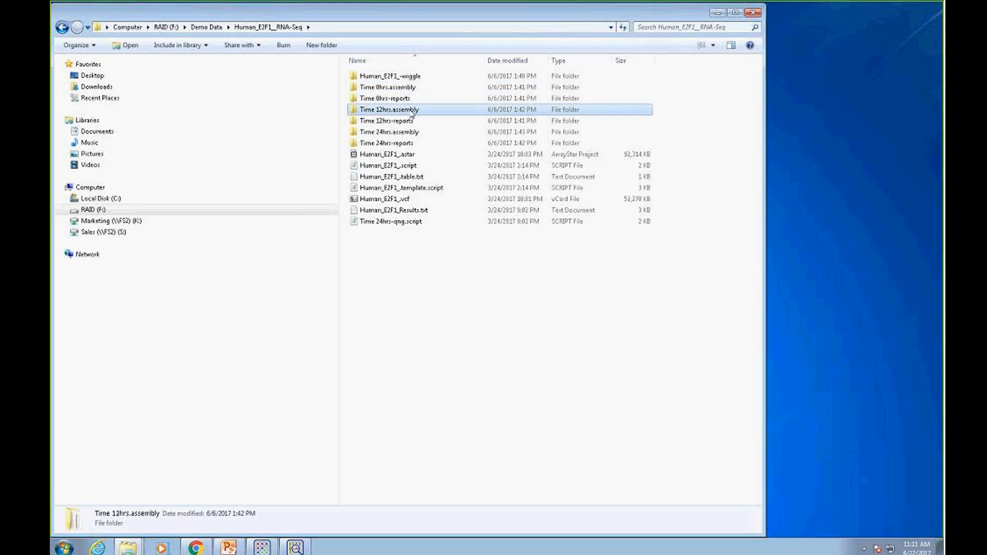
pyautogui.click(410, 135)
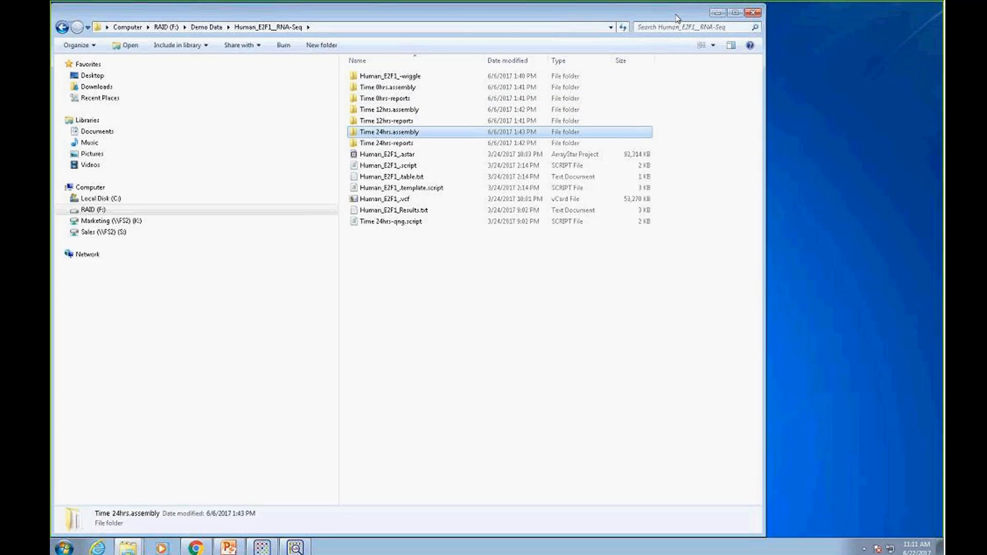
pyautogui.click(718, 12)
# Start SeqMan NGen 14 and load Human ChIP-seq.script from Human ChIP-seq_assemblies in Demo Data to re-run that local assembly
pyautogui.click(64, 548)
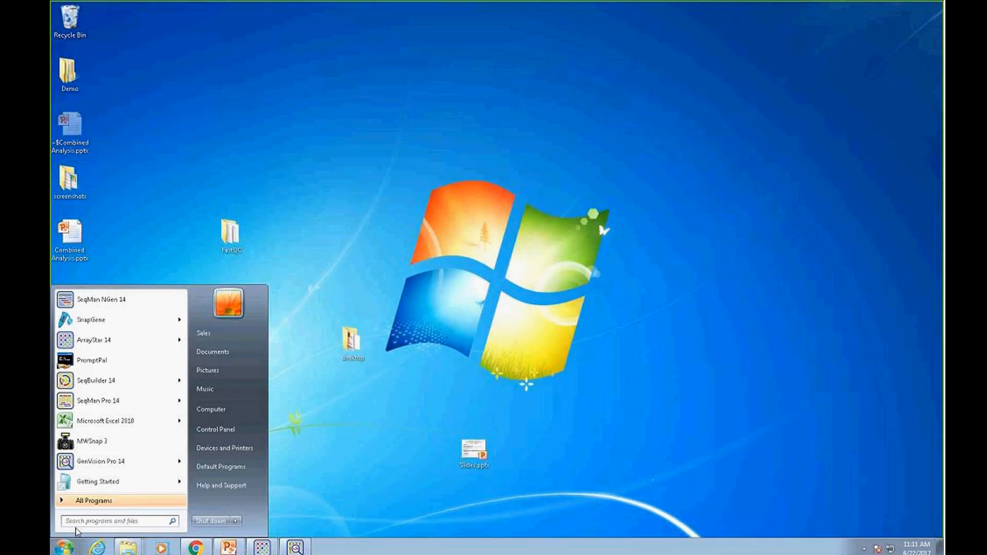
pyautogui.click(105, 301)
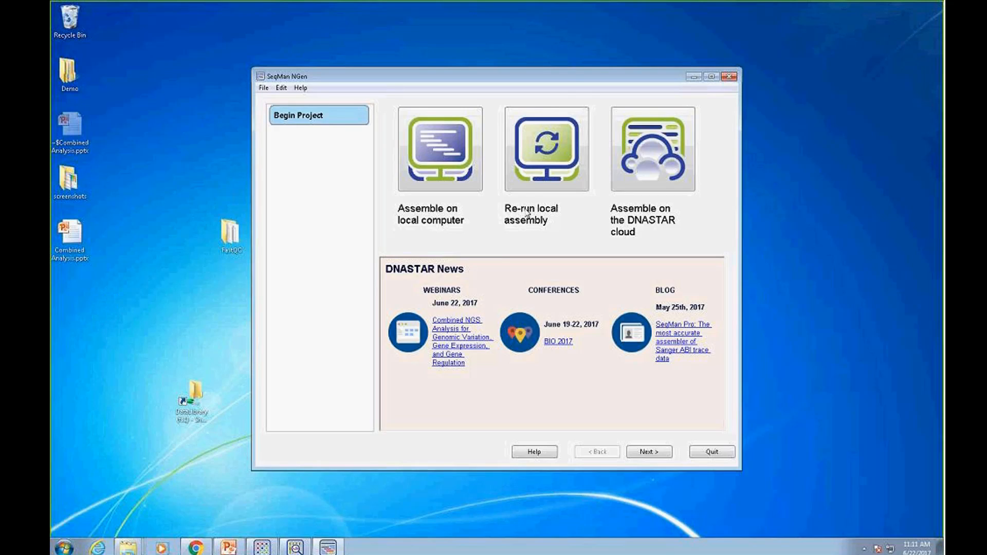
pyautogui.click(551, 159)
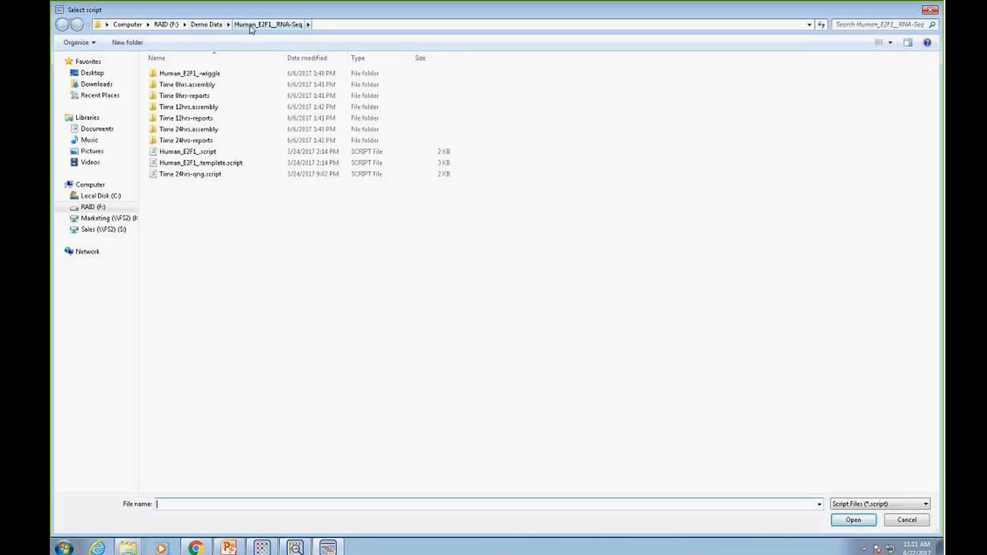
pyautogui.click(214, 26)
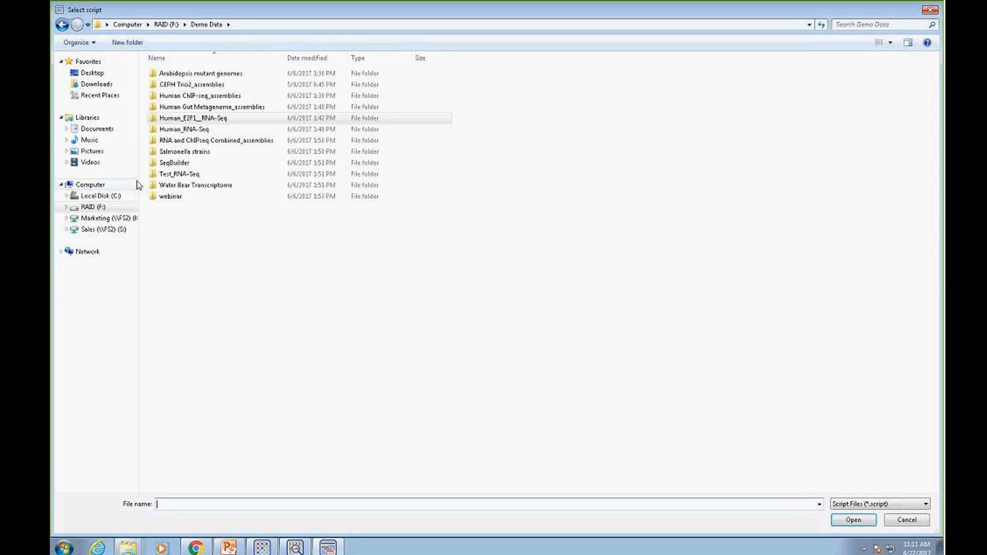
pyautogui.doubleClick(203, 96)
pyautogui.click(195, 174)
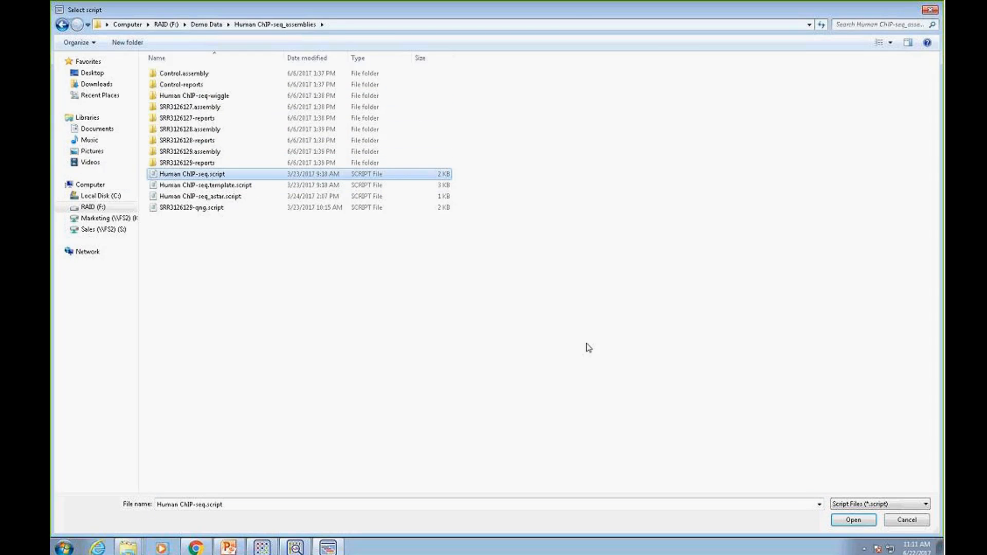
pyautogui.click(844, 520)
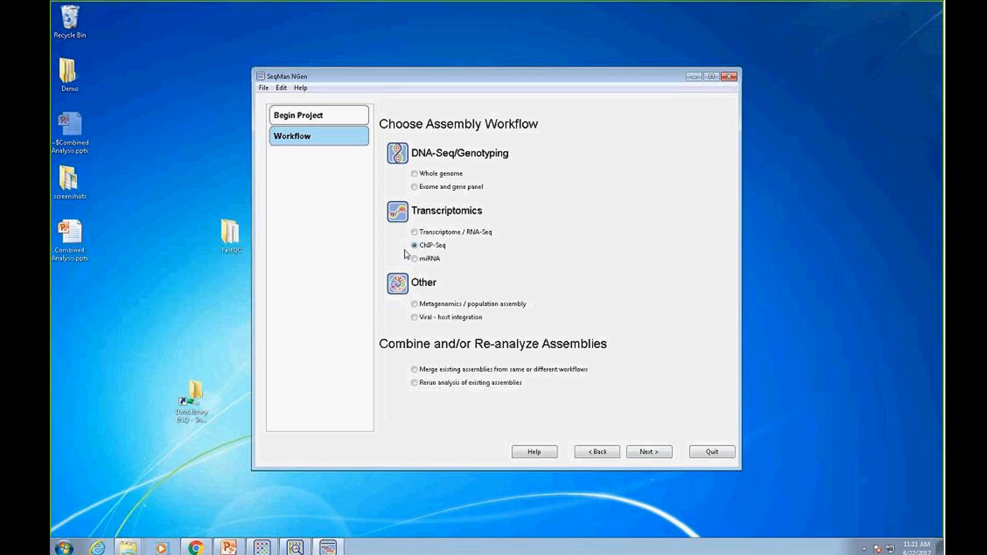
# Accept the ChIP-Seq workflow, reference based assembly and the Homo_sapiens-GRCh37-dbSNP146 genome template as the reference
pyautogui.click(650, 452)
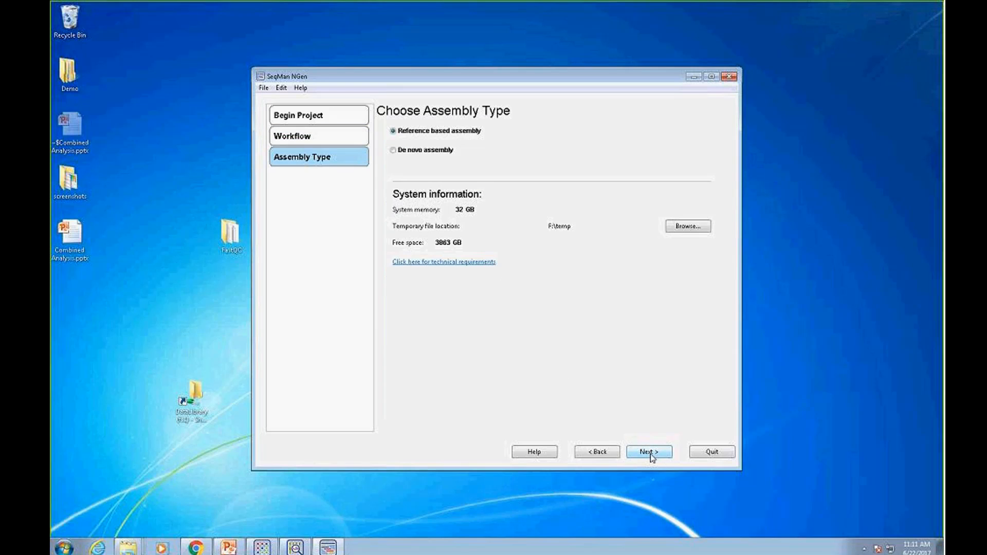
pyautogui.click(650, 453)
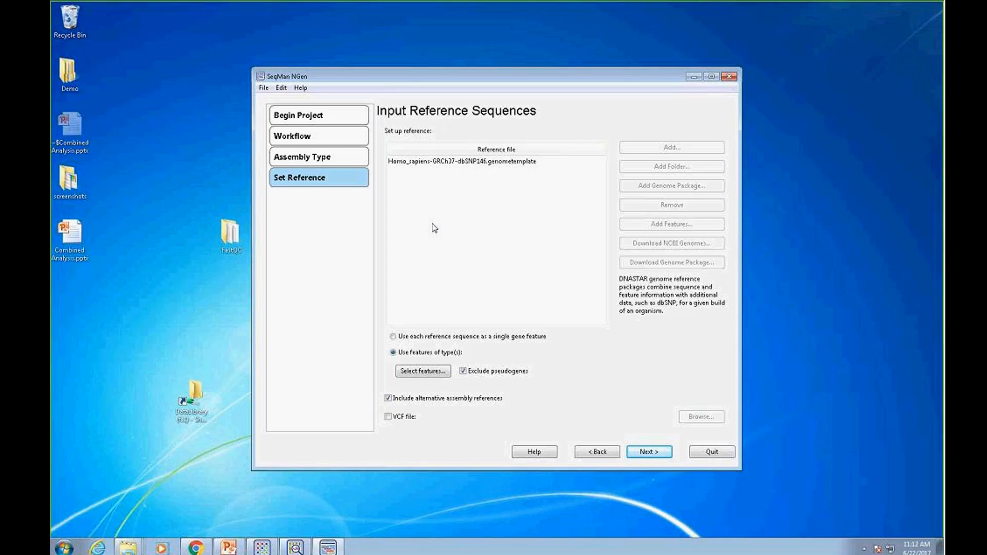
pyautogui.click(649, 453)
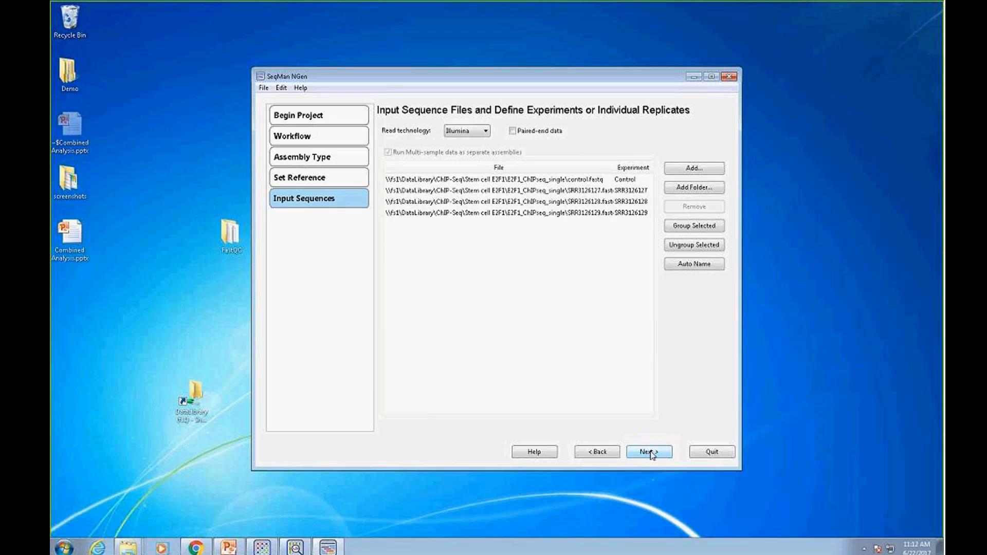
# Remove the SRR3126128 and SRR3126129 read files from the input sequences and accept Control as the control experiment
pyautogui.click(625, 181)
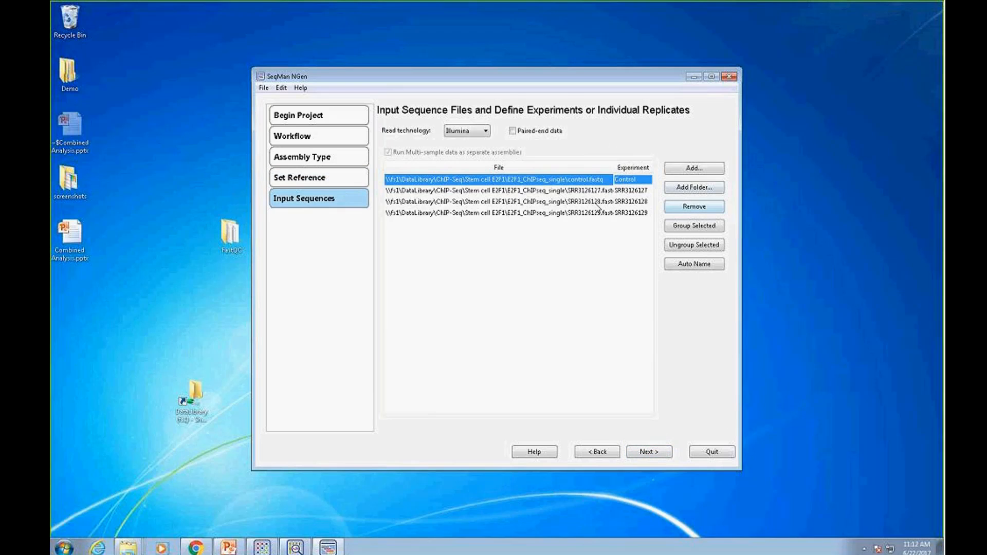
pyautogui.click(556, 203)
pyautogui.click(670, 207)
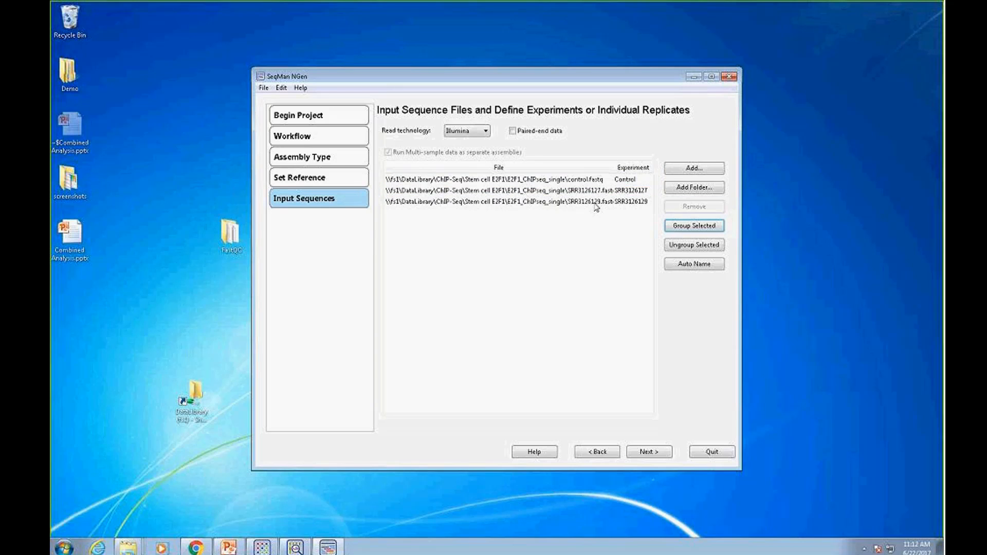
pyautogui.click(597, 203)
pyautogui.click(669, 207)
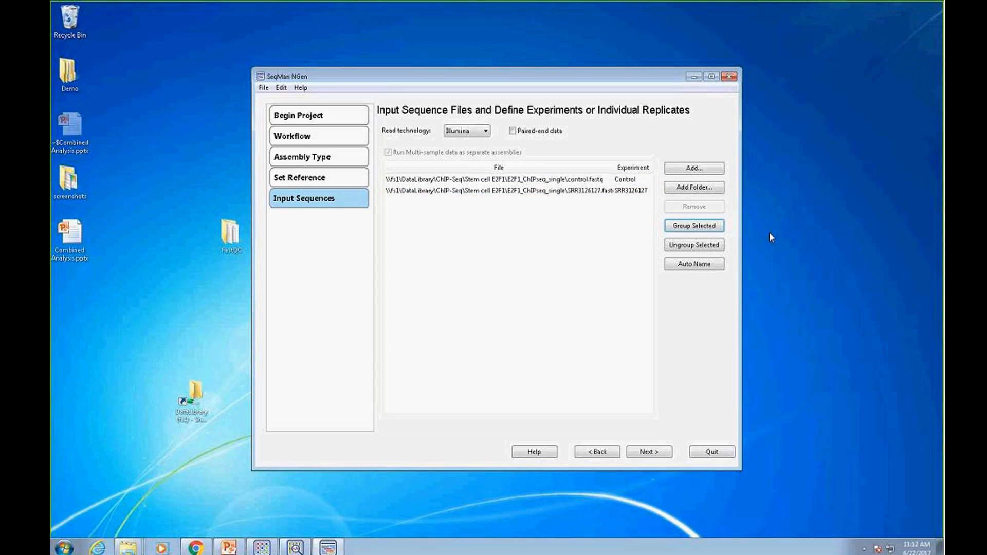
pyautogui.click(504, 192)
pyautogui.click(504, 180)
pyautogui.click(643, 454)
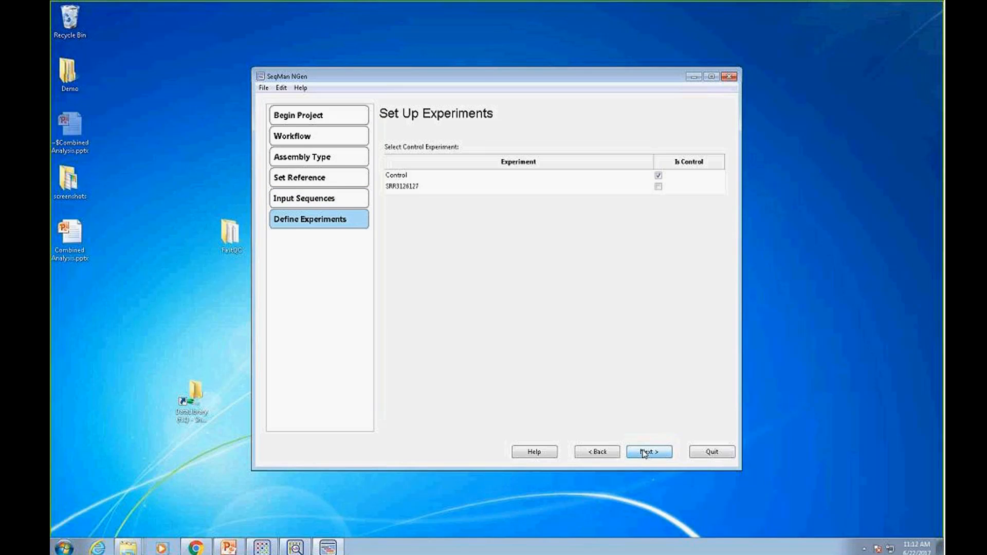
pyautogui.click(651, 451)
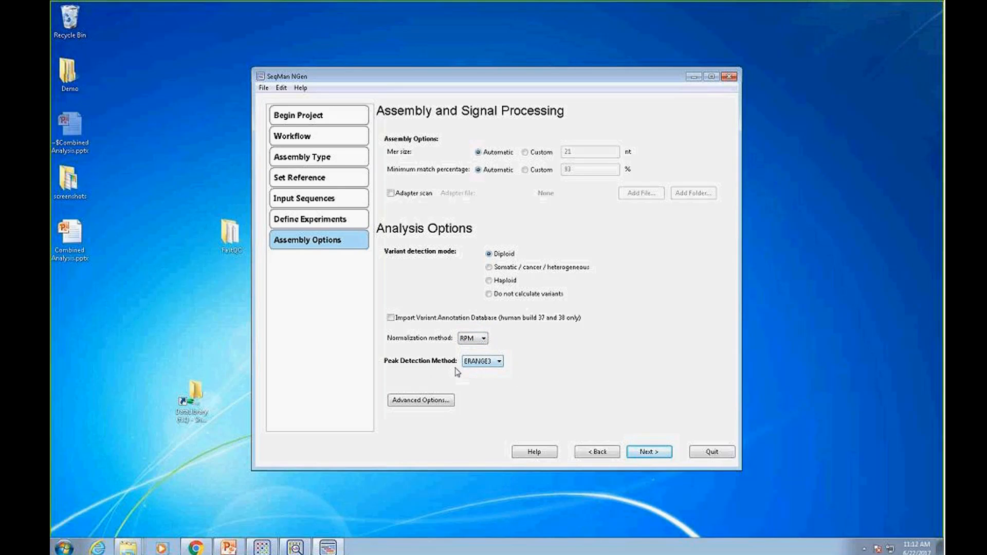
# Review the available peak detection methods and the advanced ERANGE3 options, keeping ERANGE3 as the method
pyautogui.click(497, 364)
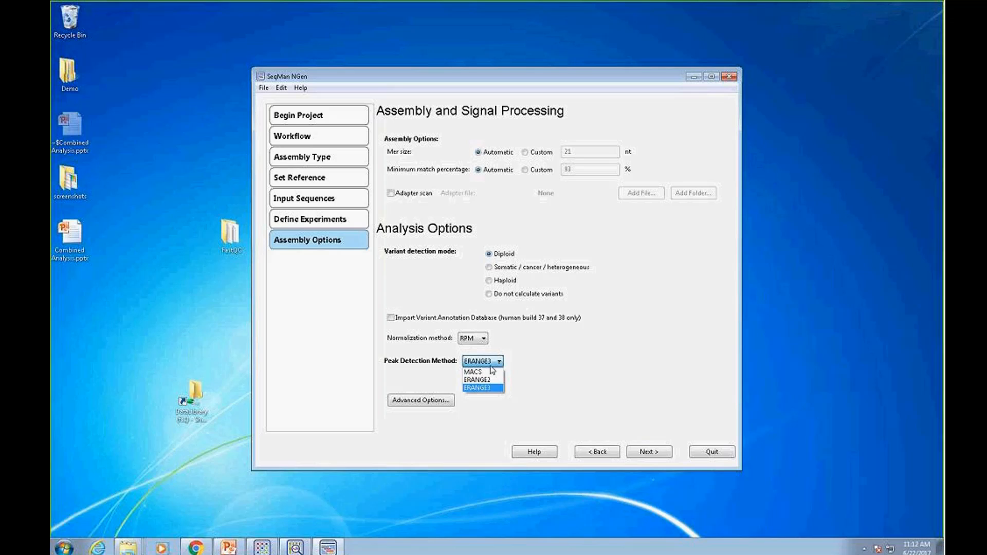
pyautogui.click(548, 369)
pyautogui.click(419, 401)
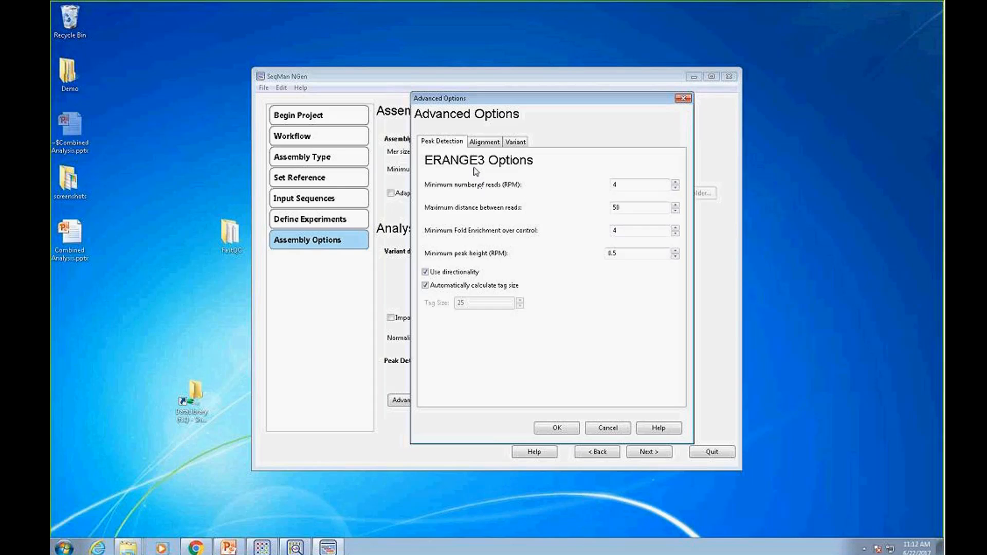
pyautogui.click(557, 435)
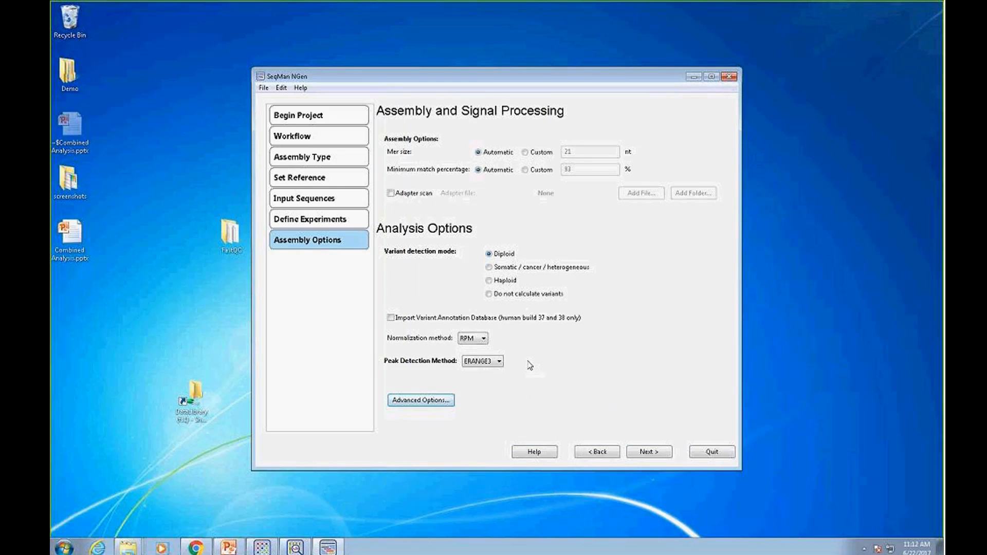
# Set the sample gender to unknown for the Control and SRR3126127 experiments
pyautogui.click(649, 452)
pyautogui.click(568, 326)
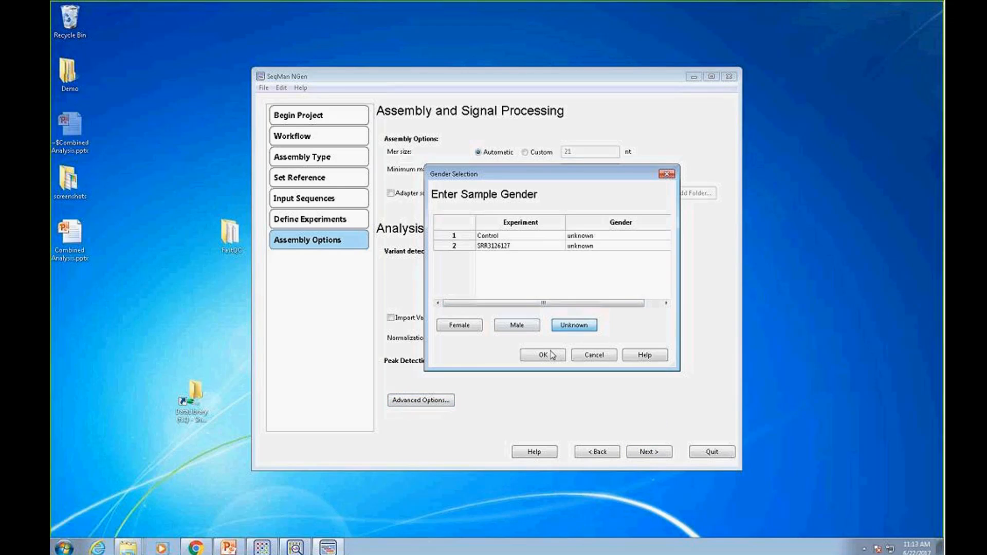
pyautogui.click(551, 354)
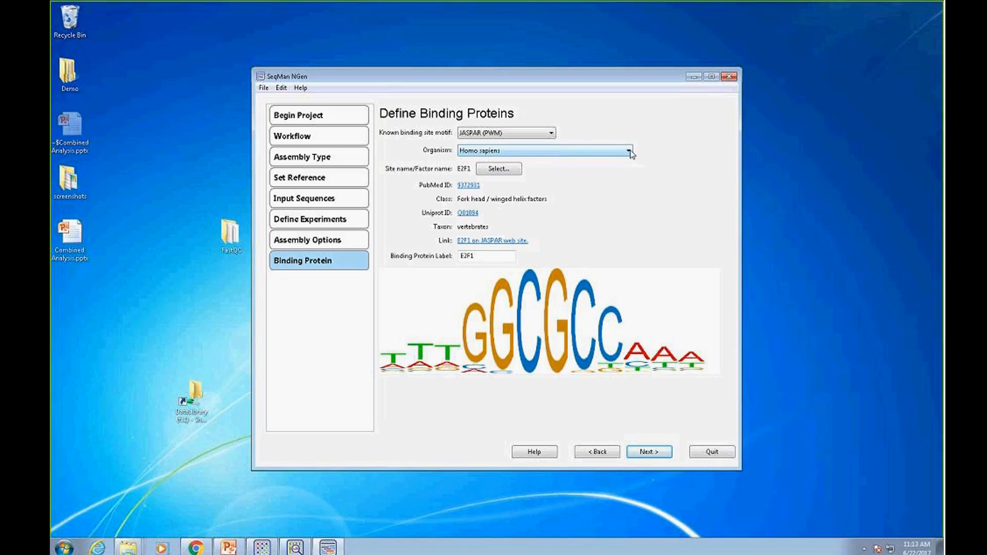
# Accept the JASPAR E2F1 binding protein and the Human ChIP-seq output with WIGGLE files, overwriting the existing project
pyautogui.click(652, 454)
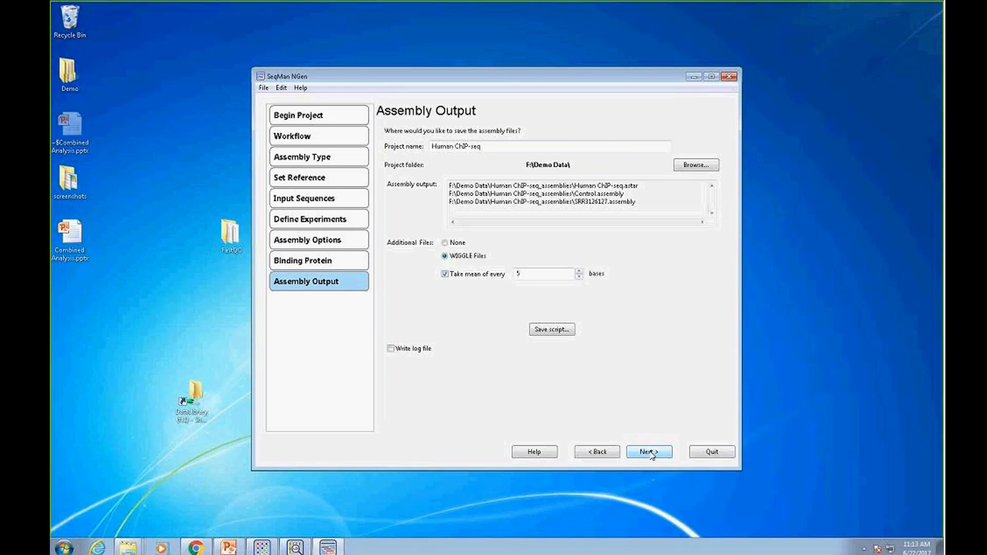
pyautogui.click(650, 452)
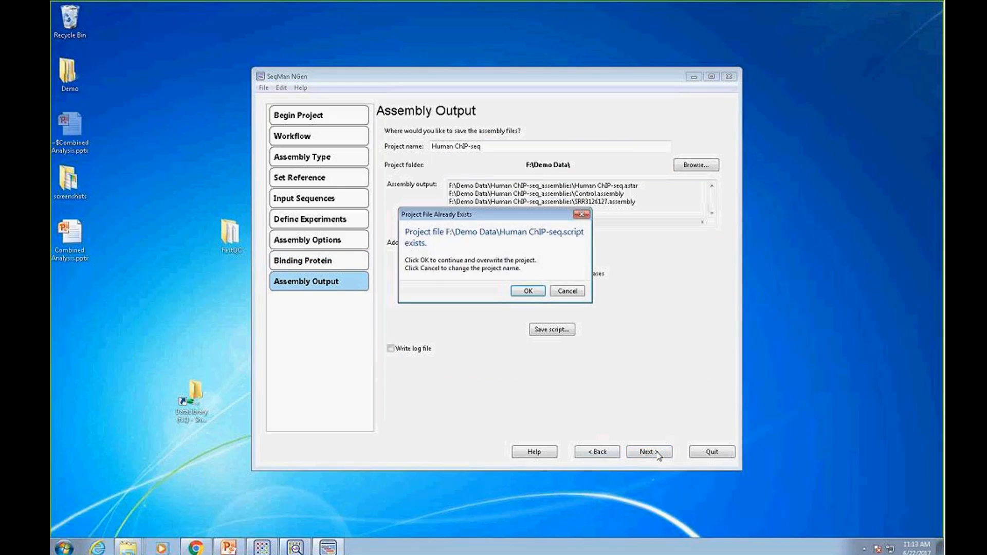
pyautogui.click(528, 292)
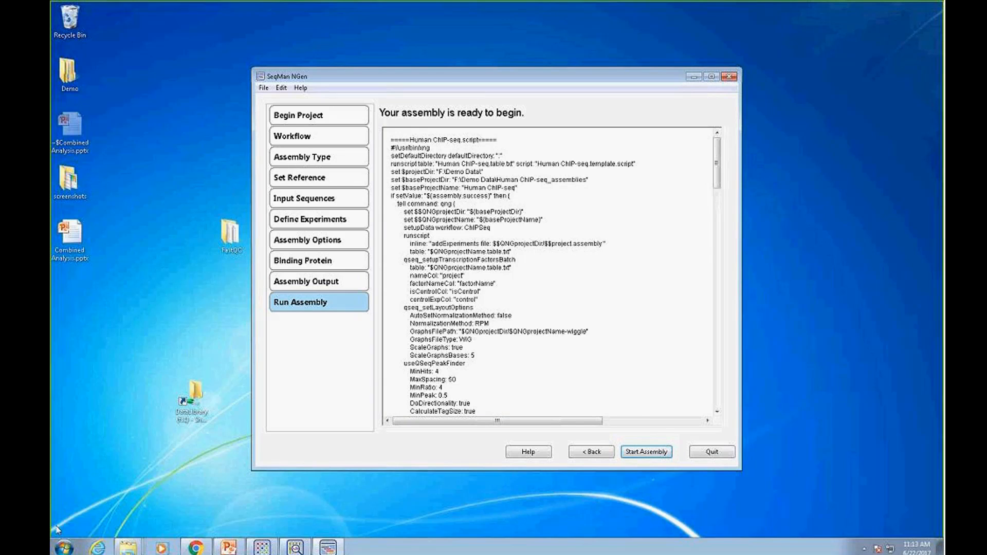
# Open the Human ChIP-seq_assemblies folder inside Demo Data on the RAID (F:) drive in a new Windows Explorer window
pyautogui.click(66, 549)
pyautogui.rightClick(65, 549)
pyautogui.click(103, 539)
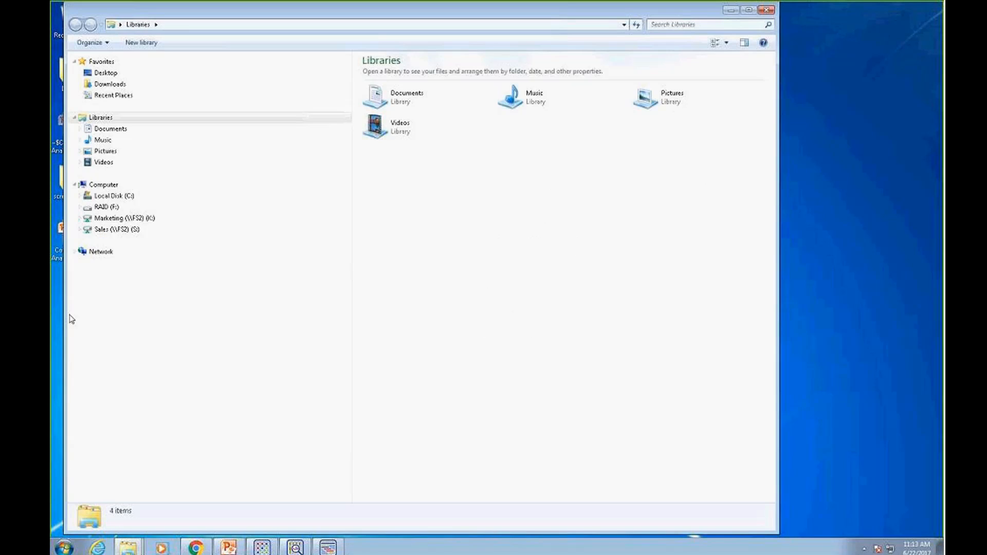
pyautogui.click(118, 208)
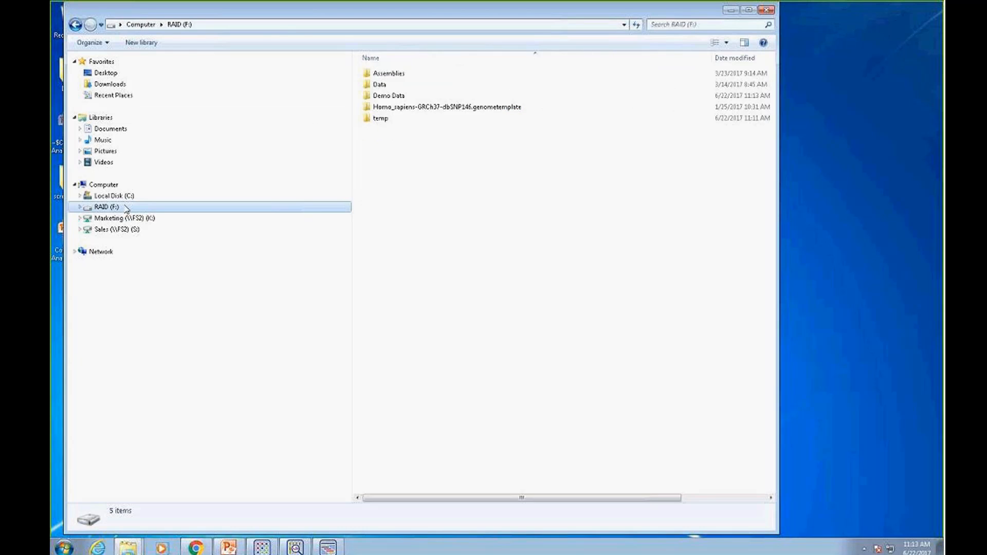
pyautogui.doubleClick(394, 97)
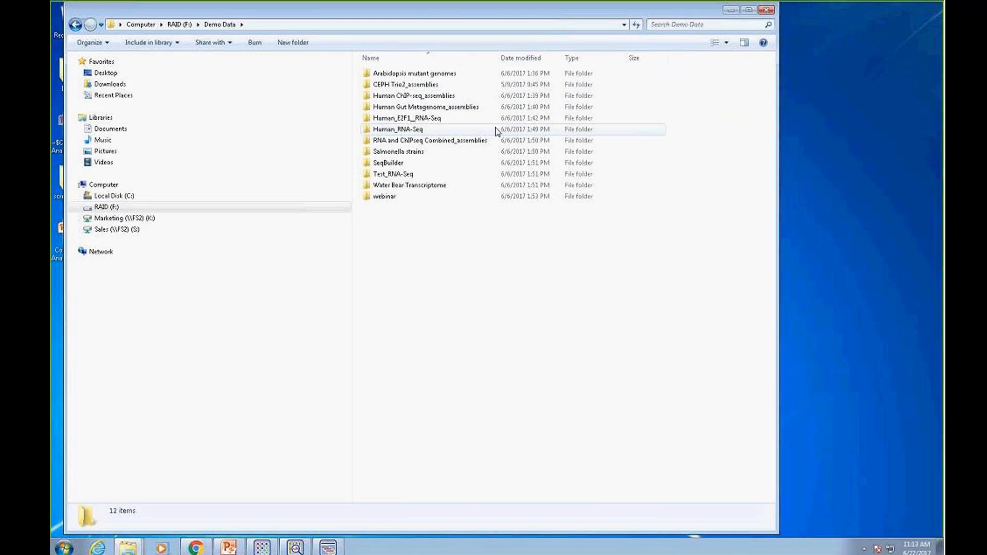
pyautogui.doubleClick(409, 96)
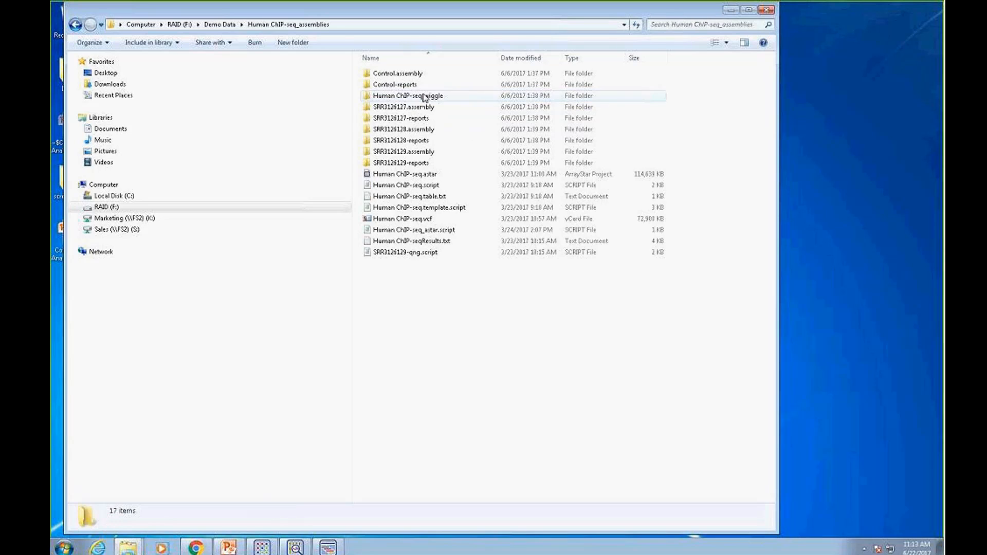
# Review the Control, SRR3126127, SRR3126128 and SRR3126129 assembly folders, go back to Demo Data and minimize the Explorer window
pyautogui.click(416, 75)
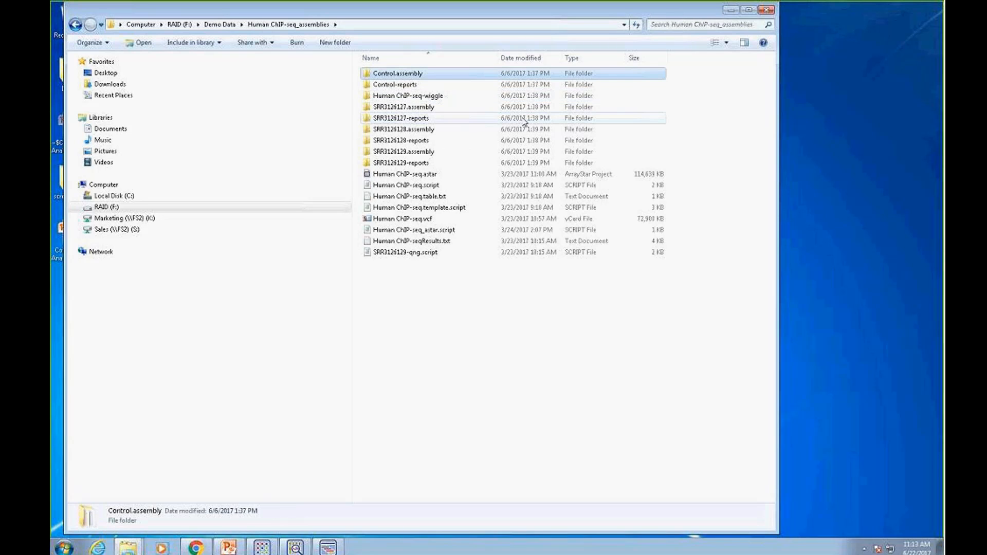
pyautogui.click(426, 108)
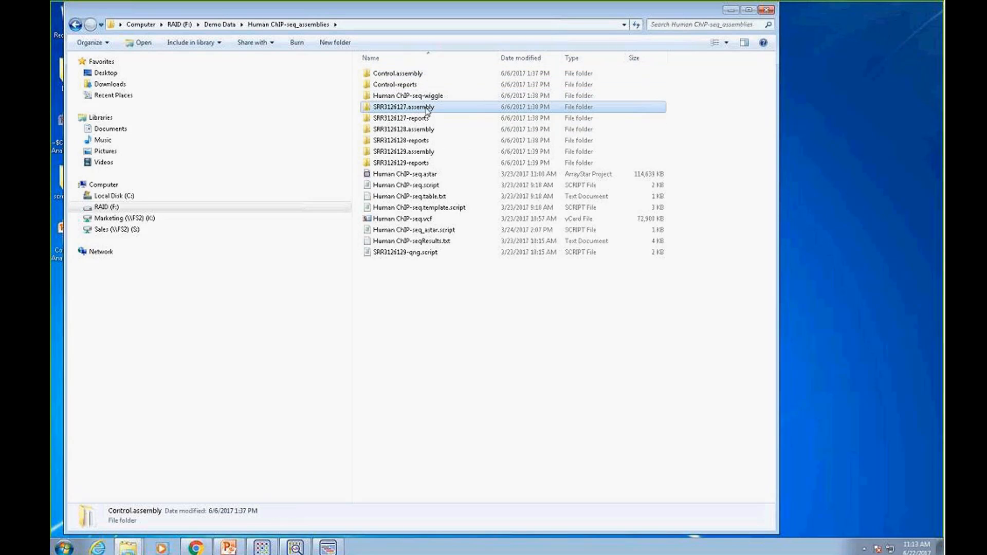
pyautogui.click(429, 131)
pyautogui.click(431, 153)
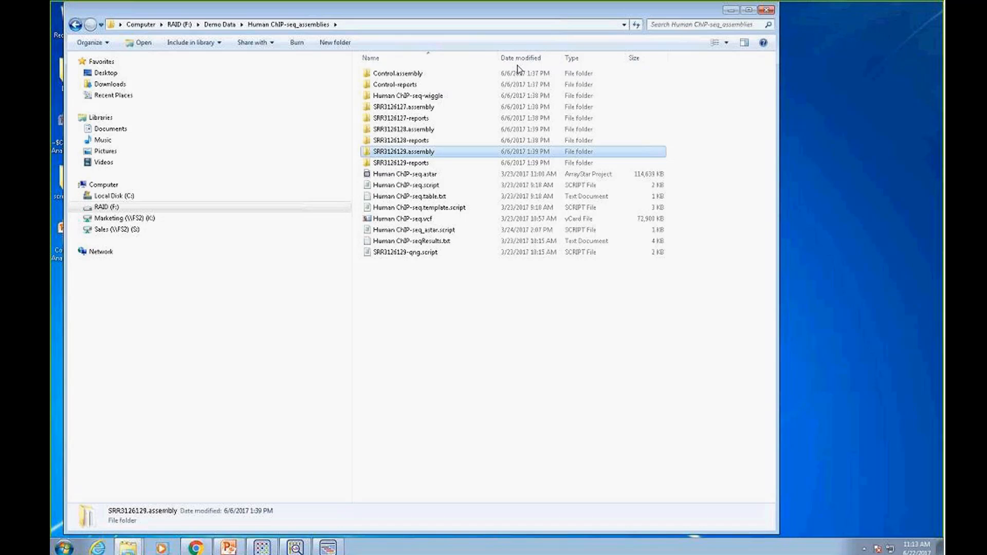
pyautogui.click(74, 25)
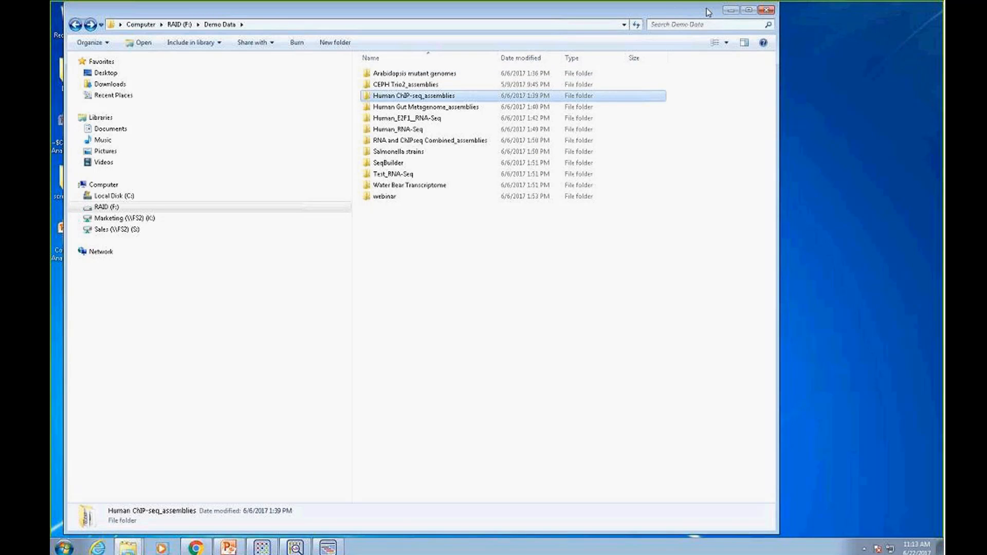
pyautogui.click(731, 11)
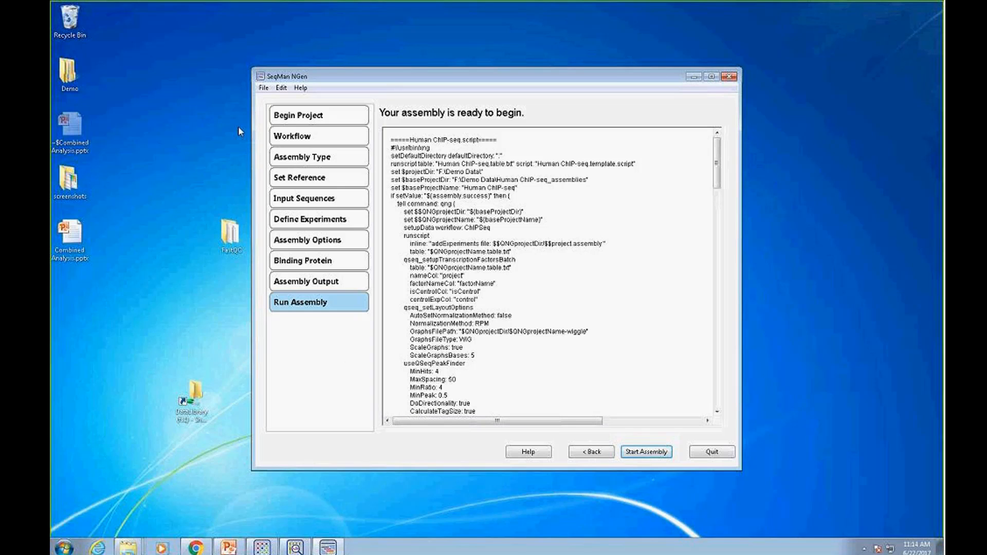
# Return to the workflow choice, select merging existing assemblies from same or different workflows and continue to the assembly input page
pyautogui.moveTo(455, 77); pyautogui.dragTo(453, 71)
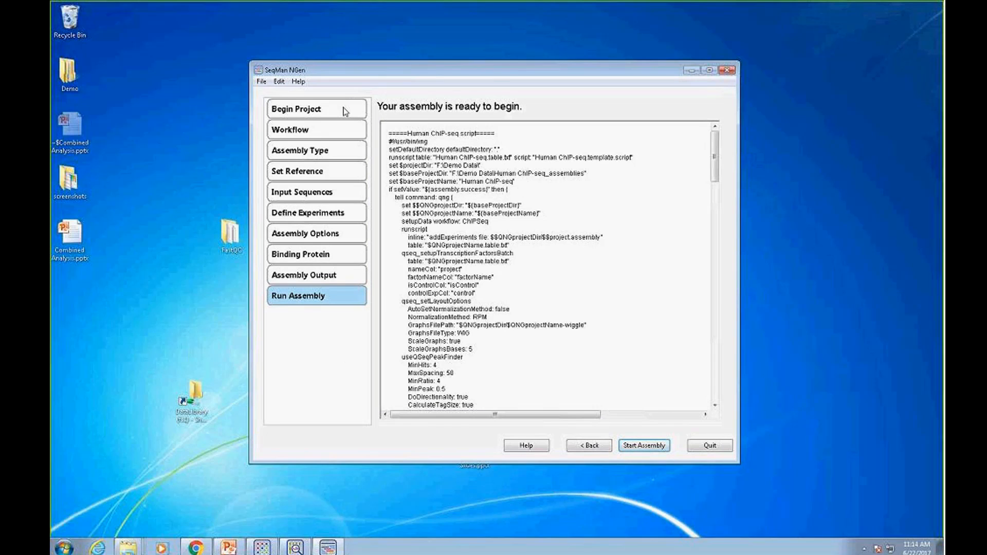
pyautogui.click(345, 112)
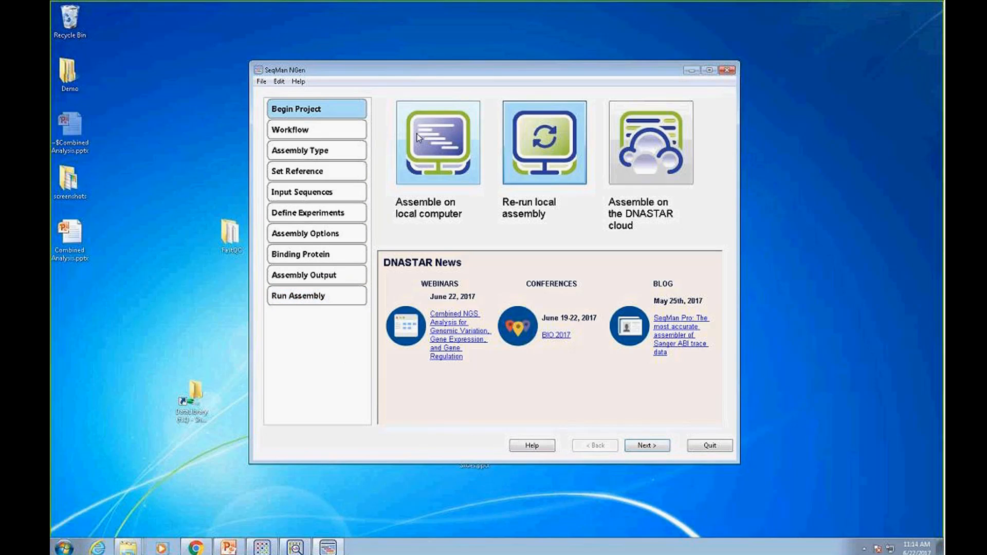
pyautogui.click(346, 136)
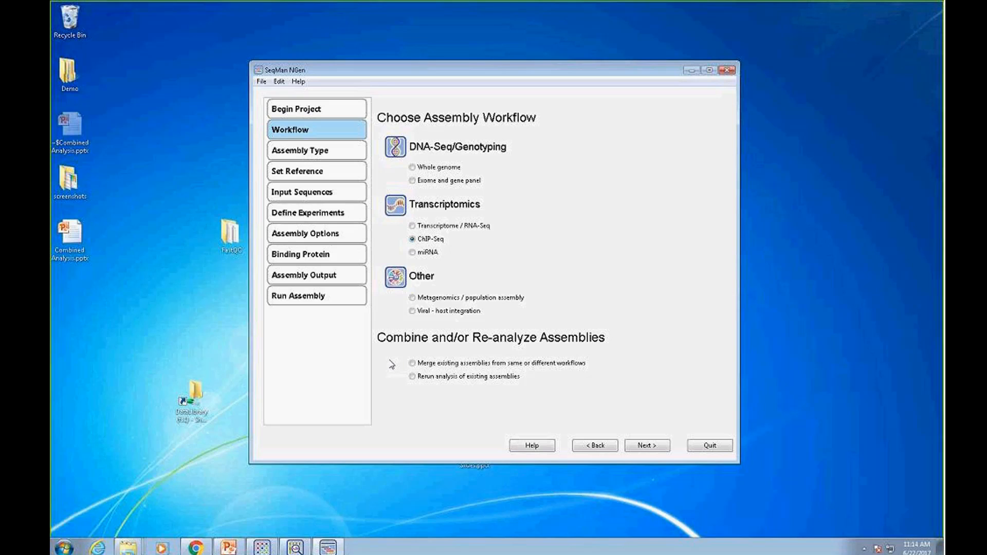
pyautogui.click(413, 363)
pyautogui.click(413, 377)
pyautogui.click(412, 363)
pyautogui.click(645, 447)
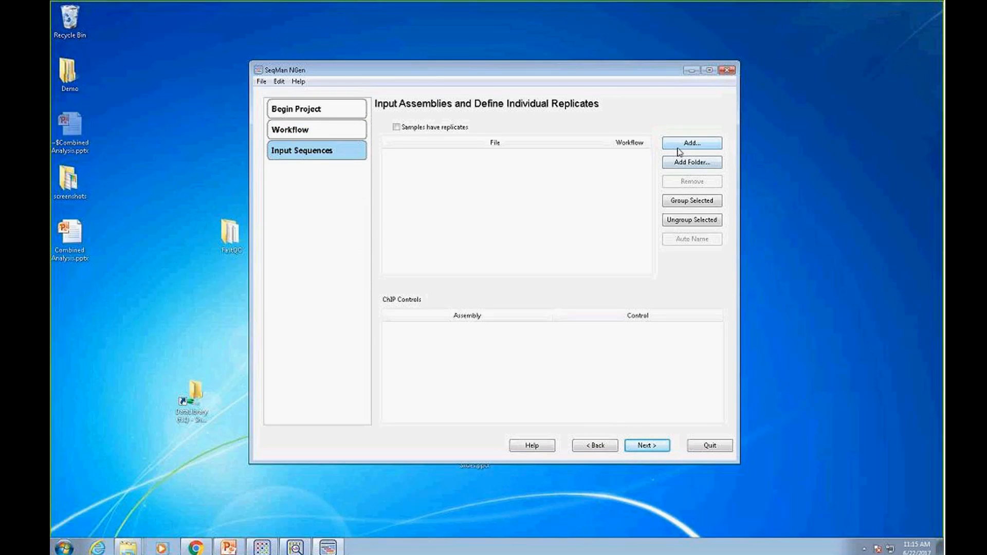
# Add the Human_E2F1__RNA-Seq folder from Demo Data as input assemblies and remove Time 12hrs.assembly from the list
pyautogui.click(686, 164)
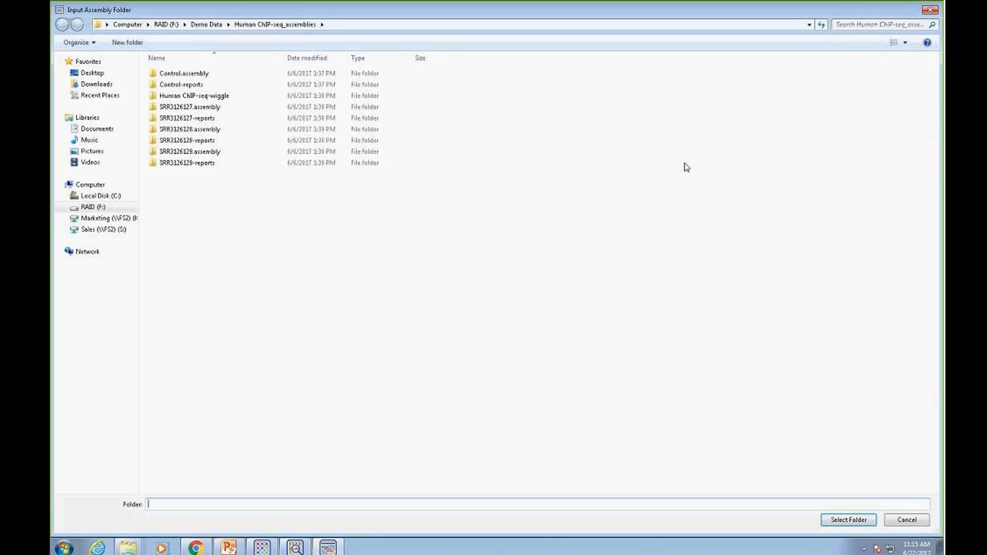
pyautogui.click(206, 24)
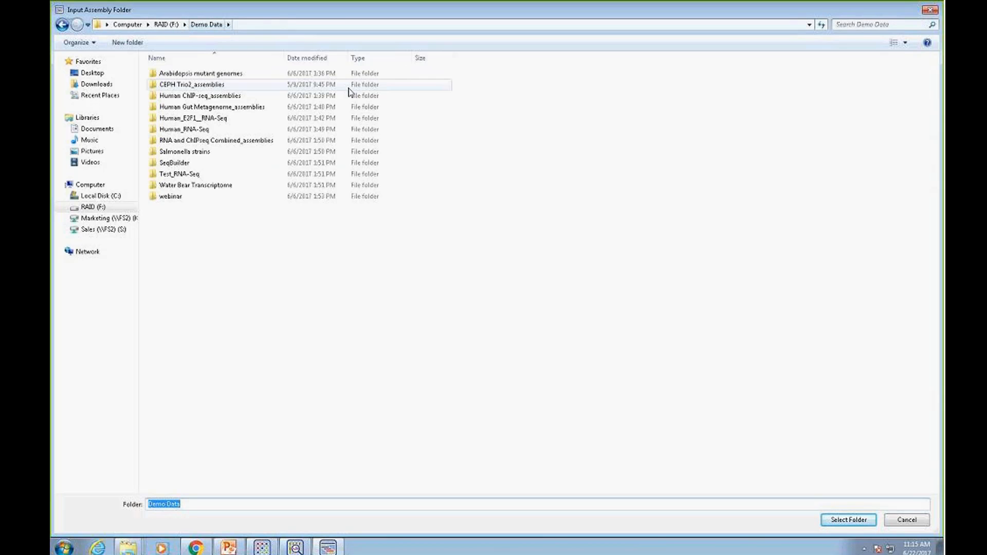
pyautogui.click(198, 119)
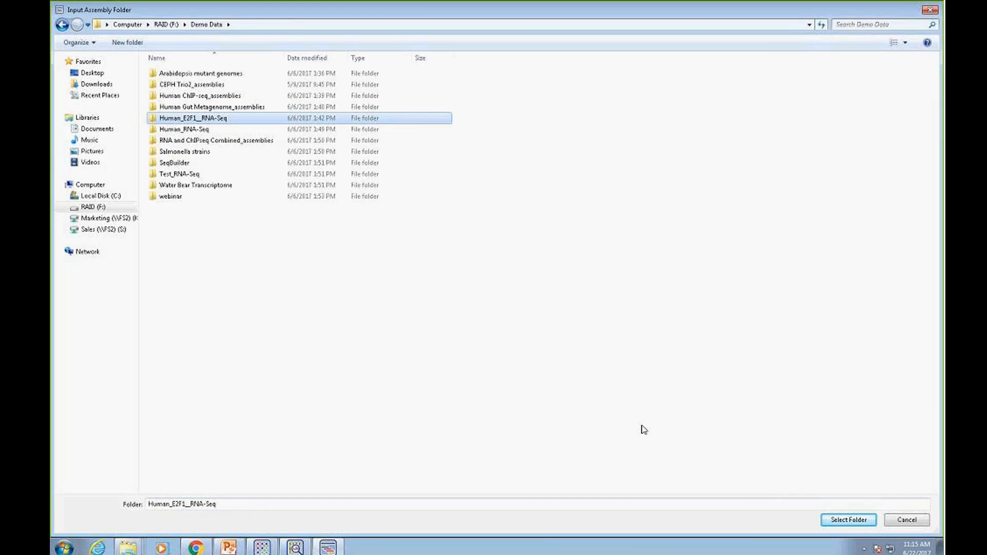
pyautogui.click(849, 520)
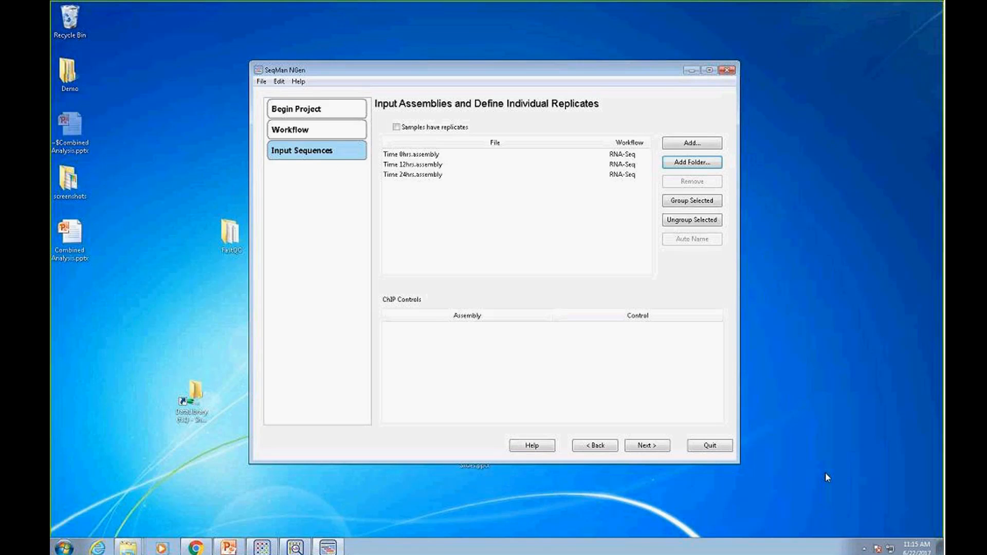
pyautogui.click(433, 167)
pyautogui.click(674, 183)
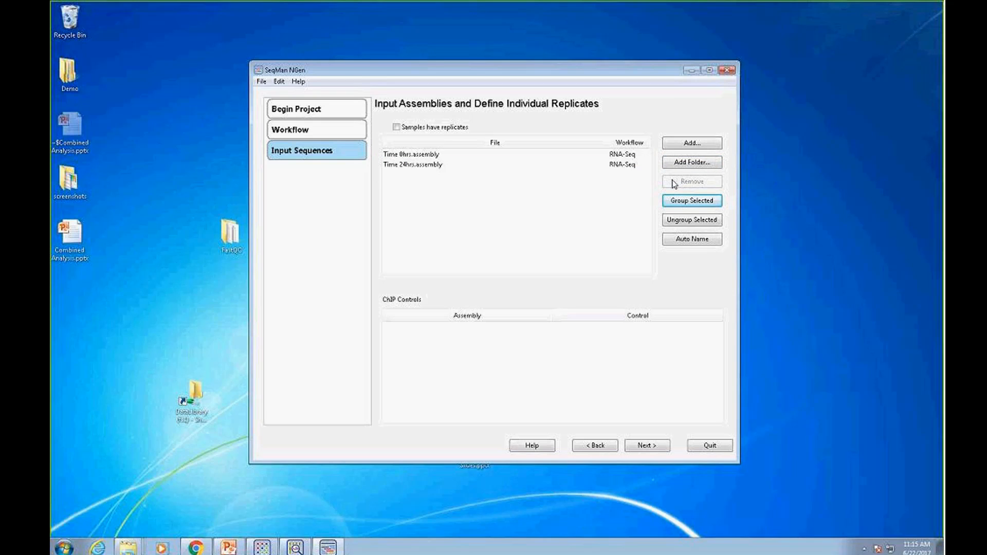
# Add the Human ChIP-seq_assemblies folder from Demo Data and remove SRR3126129.assembly and SRR3126128.assembly from the input list
pyautogui.click(694, 163)
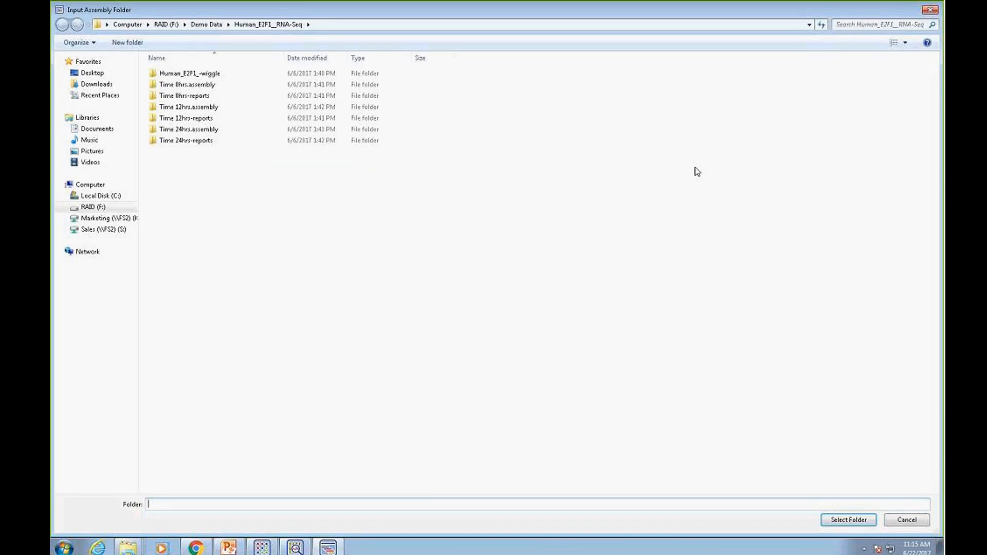
pyautogui.click(211, 25)
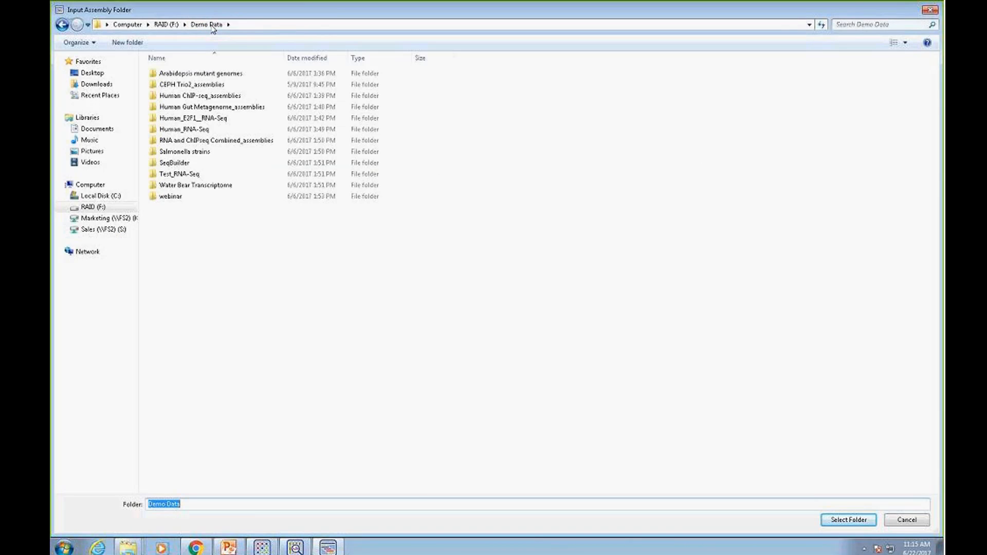
pyautogui.click(216, 96)
pyautogui.click(846, 520)
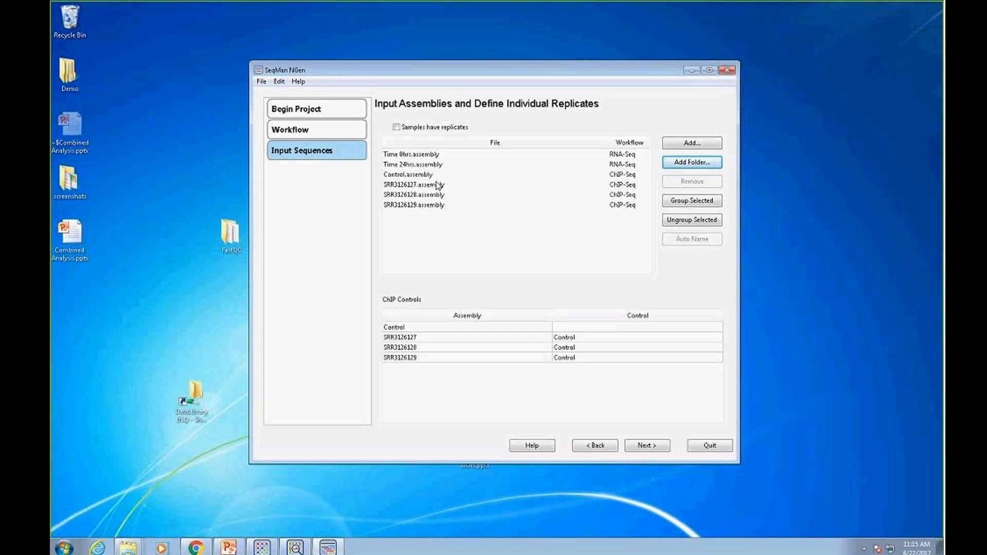
pyautogui.click(438, 207)
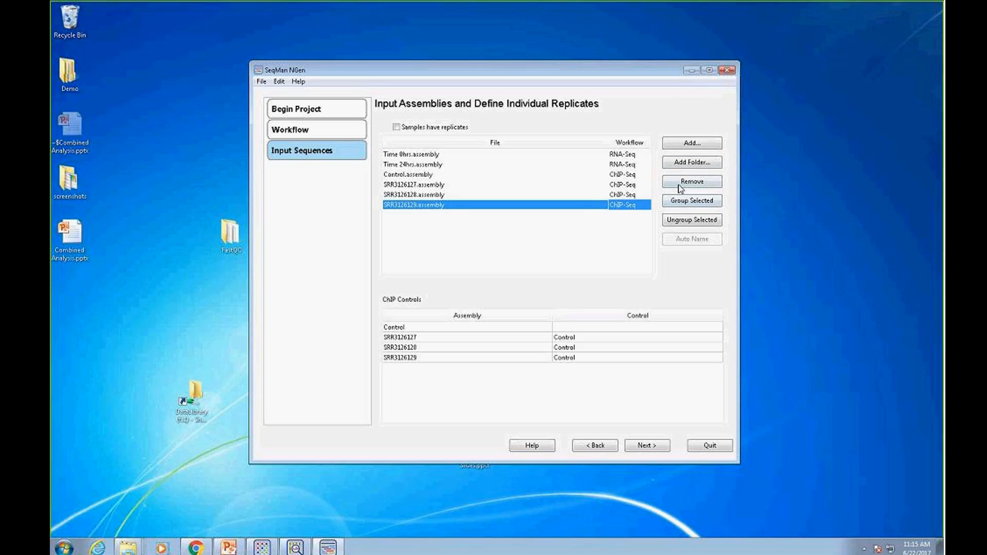
pyautogui.click(679, 183)
pyautogui.click(431, 196)
pyautogui.click(696, 186)
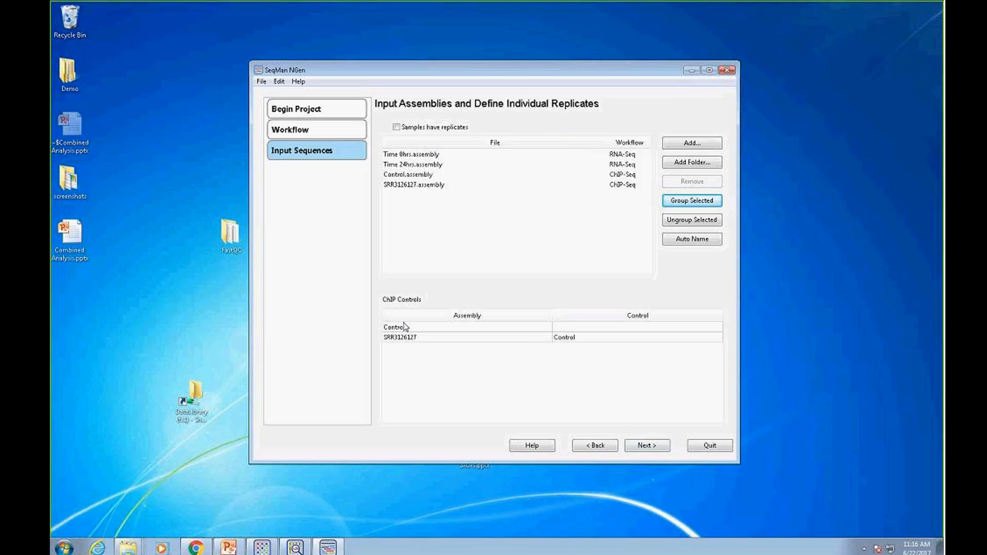
# Continue to signal processing, choose RPKM normalization for gene expression and review the advanced ERANGE3 peak detection options without changing them
pyautogui.click(654, 449)
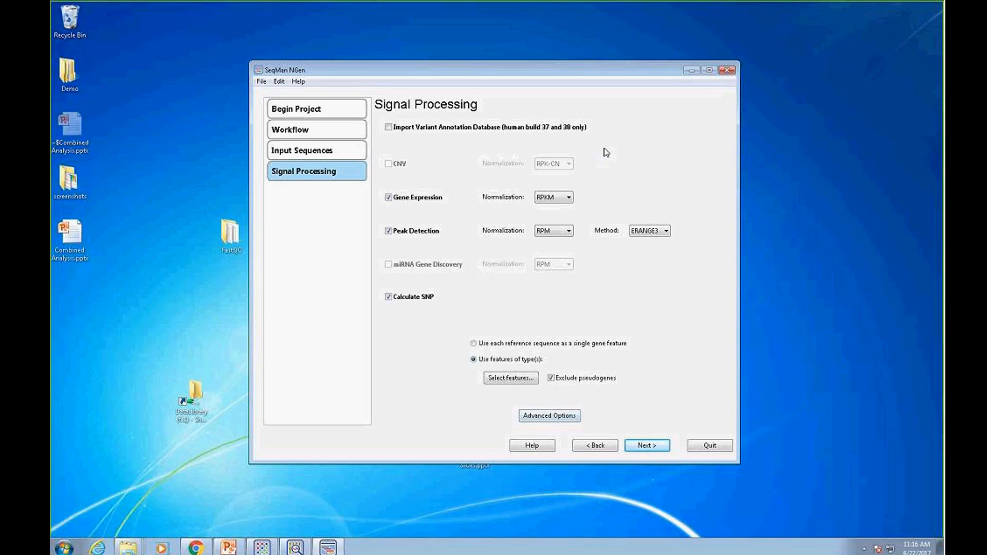
pyautogui.click(569, 200)
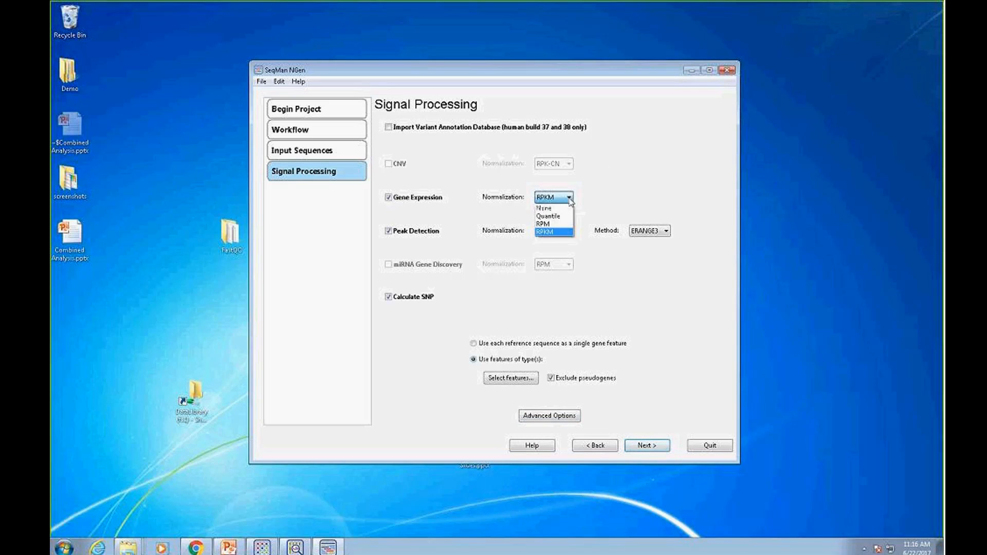
pyautogui.click(551, 232)
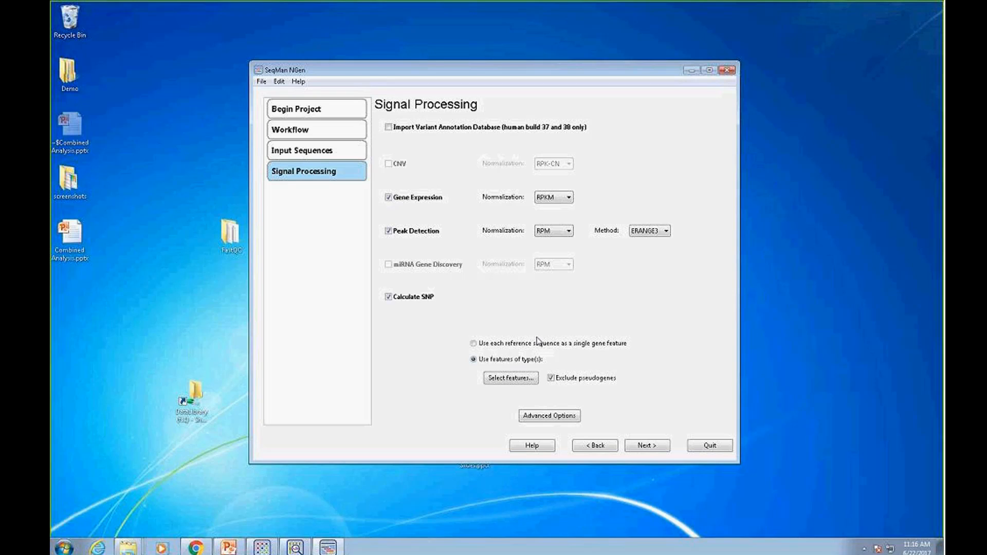
pyautogui.click(550, 419)
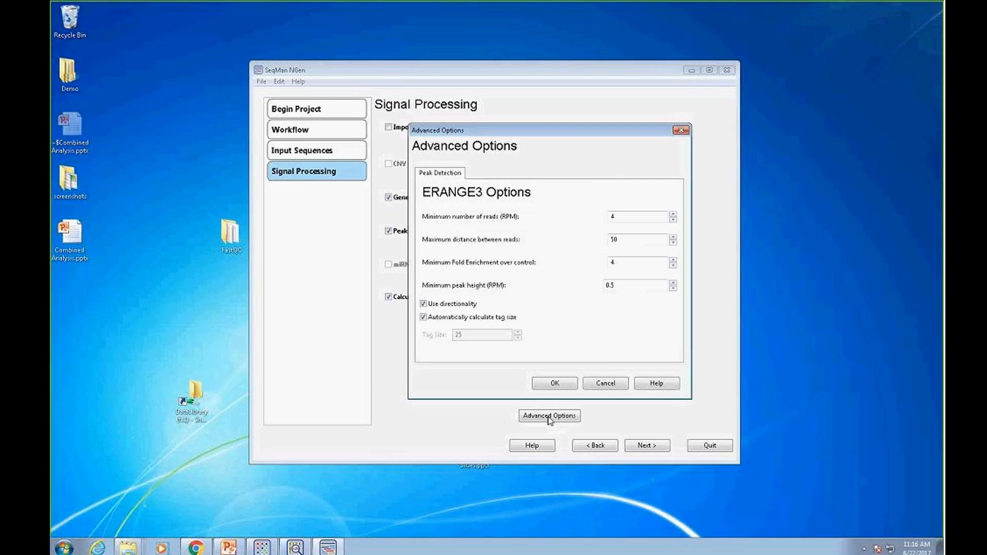
pyautogui.click(606, 382)
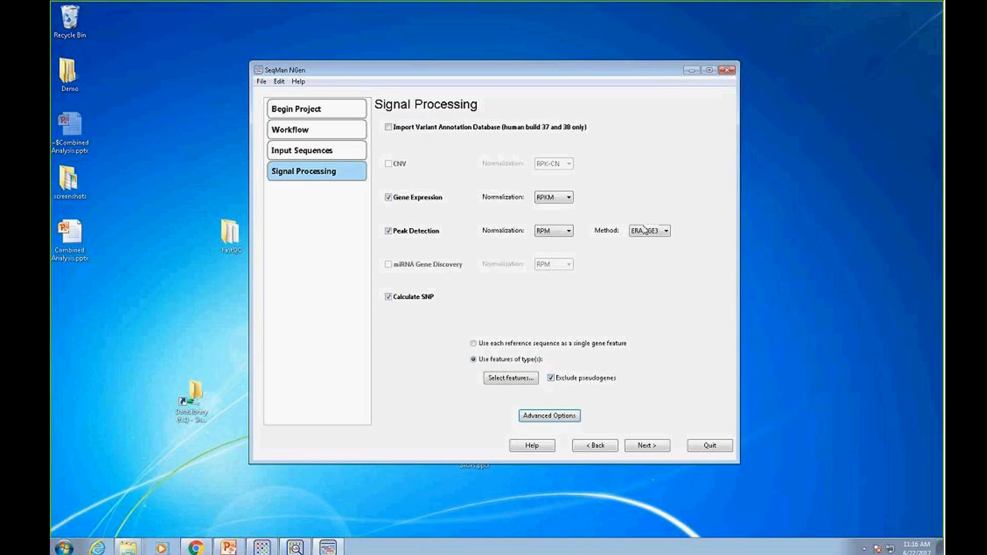
# Accept the signal processing settings, name the output project Combined and continue to the assembly script page
pyautogui.click(643, 447)
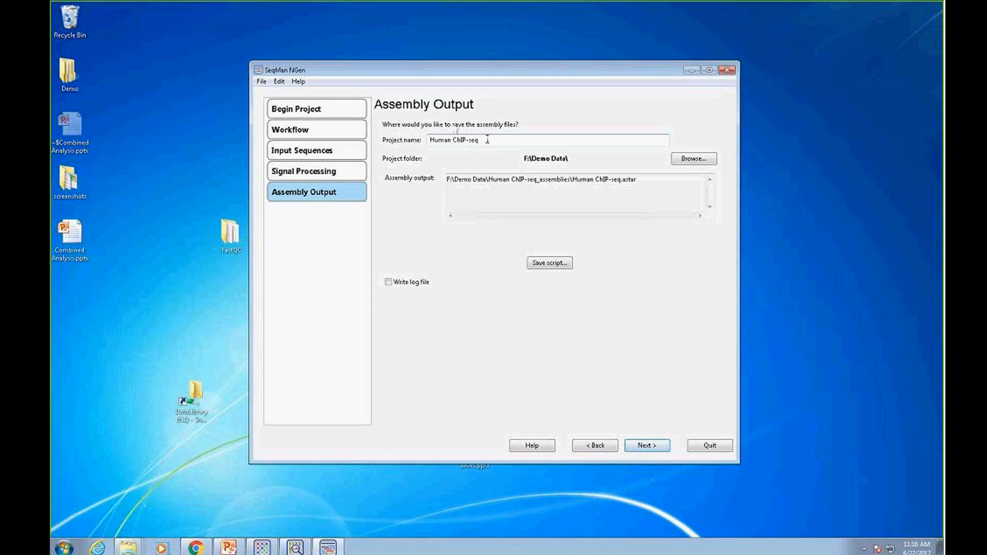
pyautogui.moveTo(488, 141); pyautogui.dragTo(431, 139)
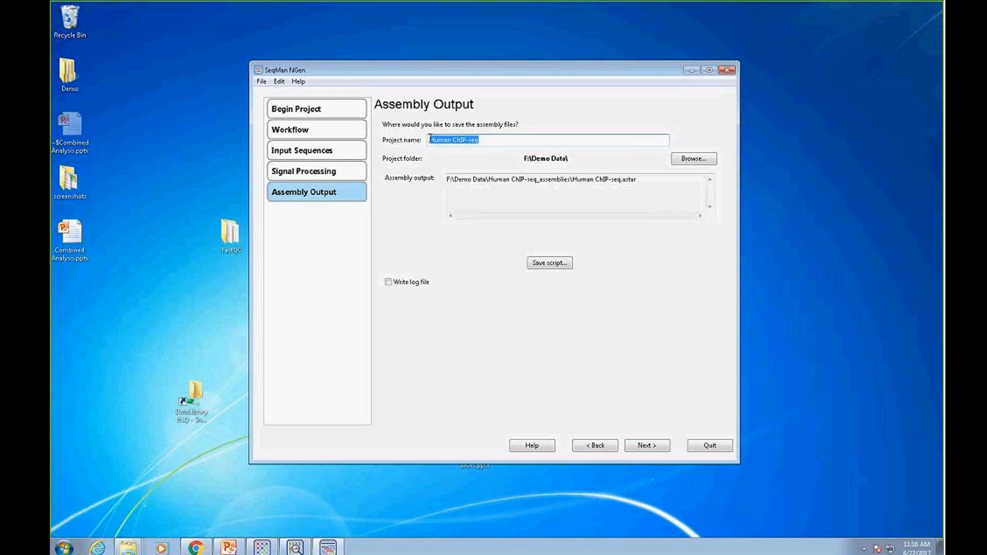
pyautogui.write('Combined')
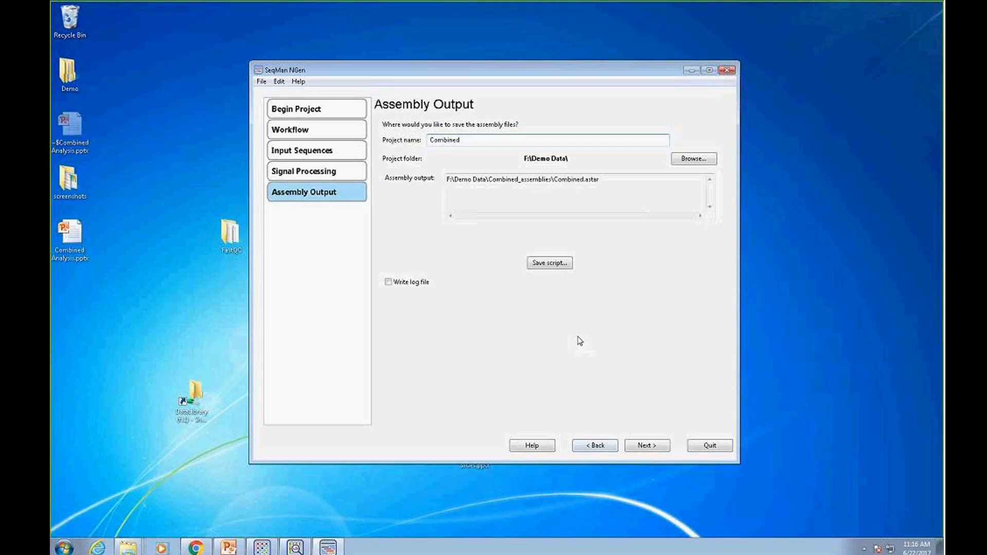
pyautogui.click(661, 448)
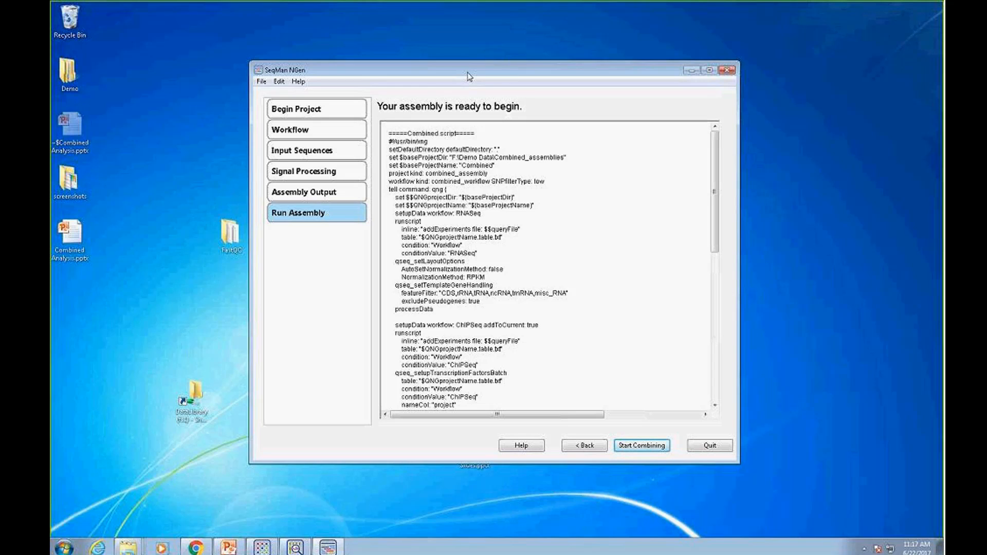
# Minimize the assembly wizard, switch to the RNA and ChIPseq Combined project in ArrayStar and undock its Gene Table
pyautogui.moveTo(469, 76); pyautogui.dragTo(484, 71)
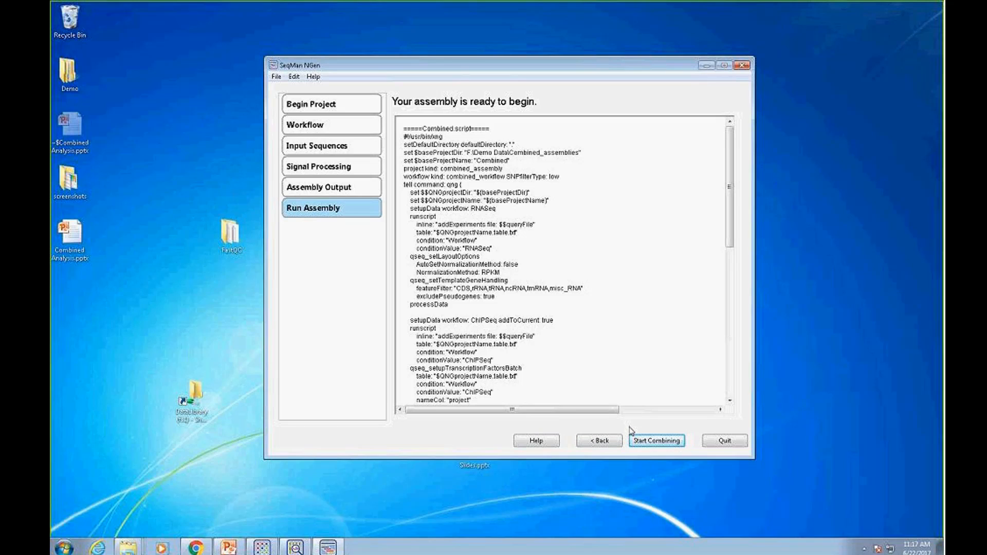
pyautogui.click(706, 66)
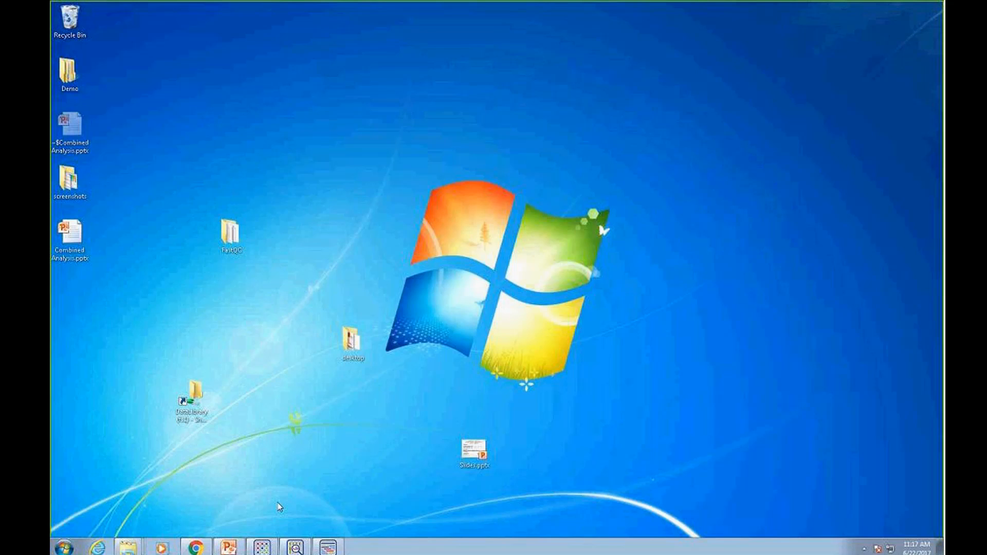
pyautogui.click(263, 547)
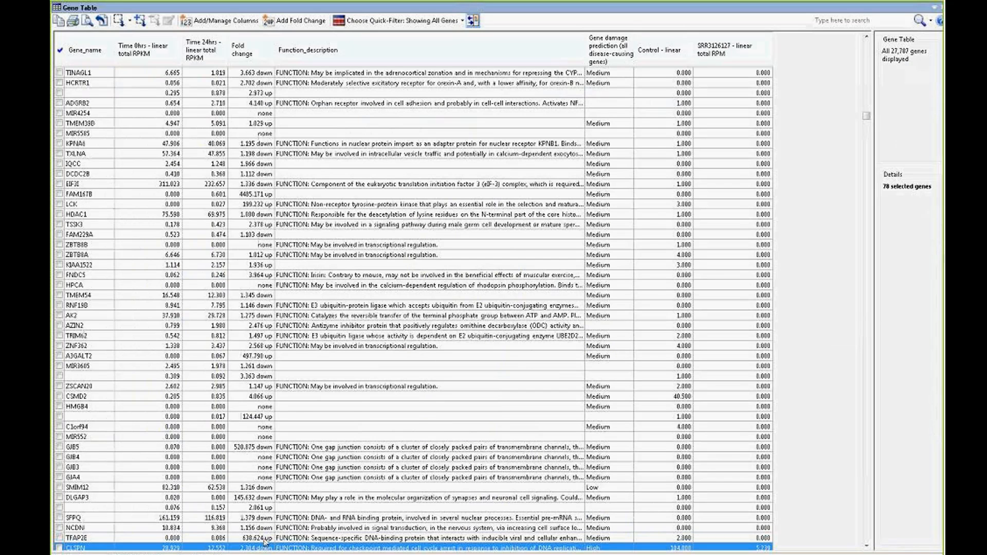
pyautogui.click(933, 7)
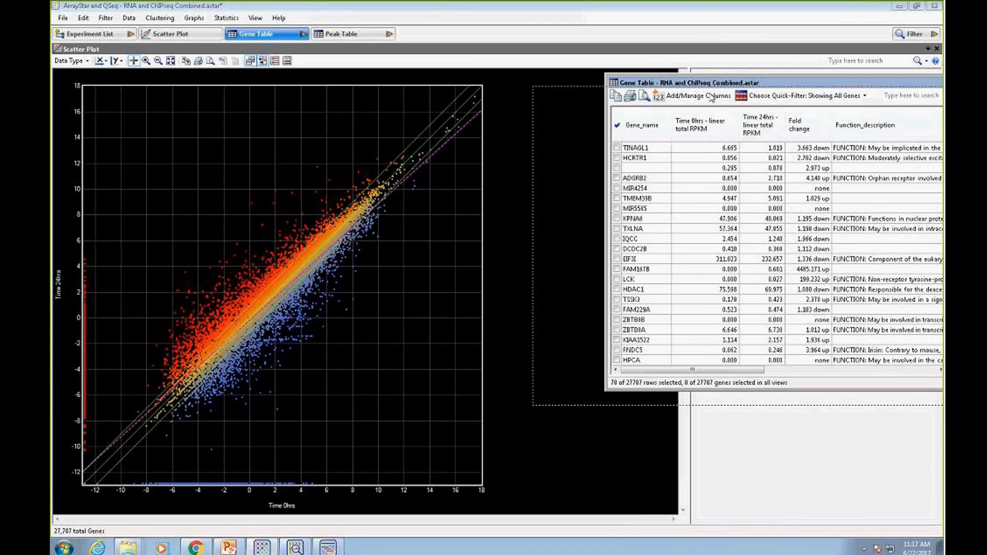
# Open the Experiment List and enlarge its window to review the RNA-Seq, ChIP-Seq and Variant experiments
pyautogui.click(97, 37)
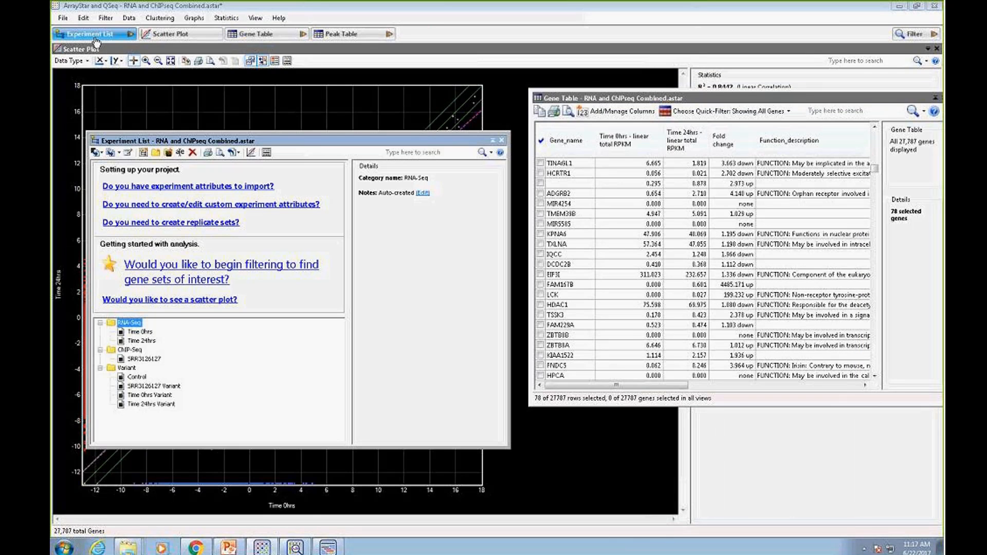
pyautogui.moveTo(285, 143); pyautogui.dragTo(286, 108)
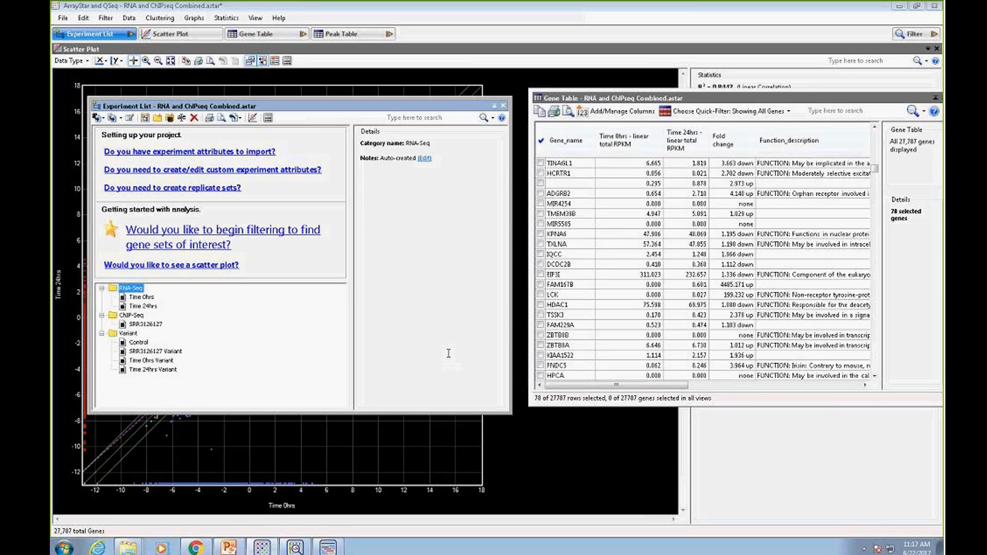
pyautogui.moveTo(512, 413); pyautogui.dragTo(636, 476)
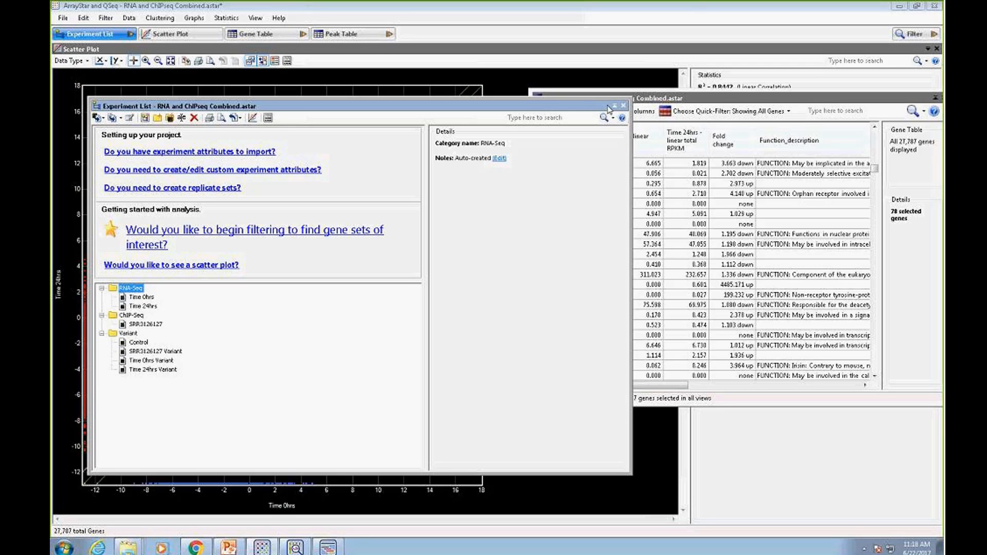
# Enlarge the Gene Table, dock it in the main view and examine its RPKM, fold change, Control and SRR3126127 RPM columns
pyautogui.click(722, 100)
pyautogui.moveTo(728, 100); pyautogui.dragTo(272, 76)
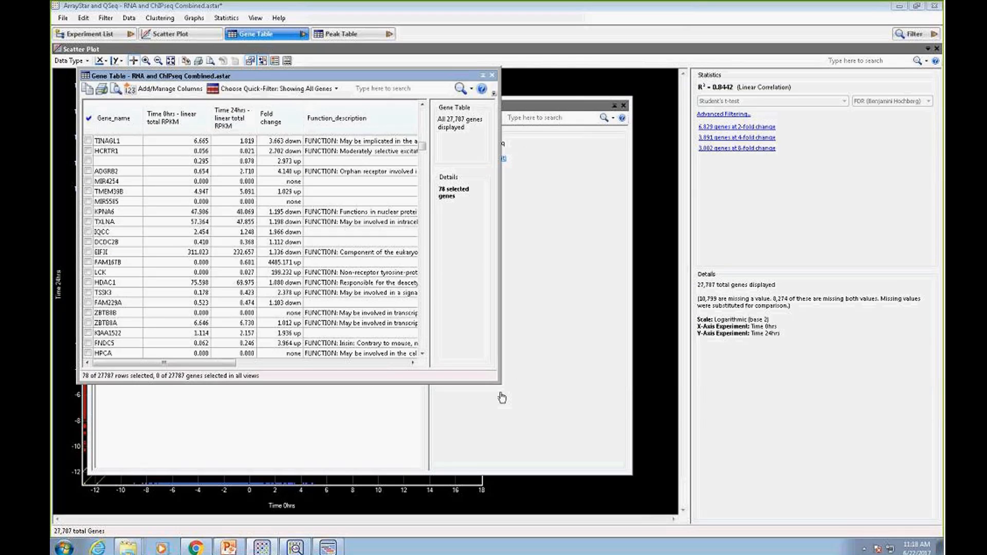
pyautogui.moveTo(500, 384); pyautogui.dragTo(901, 520)
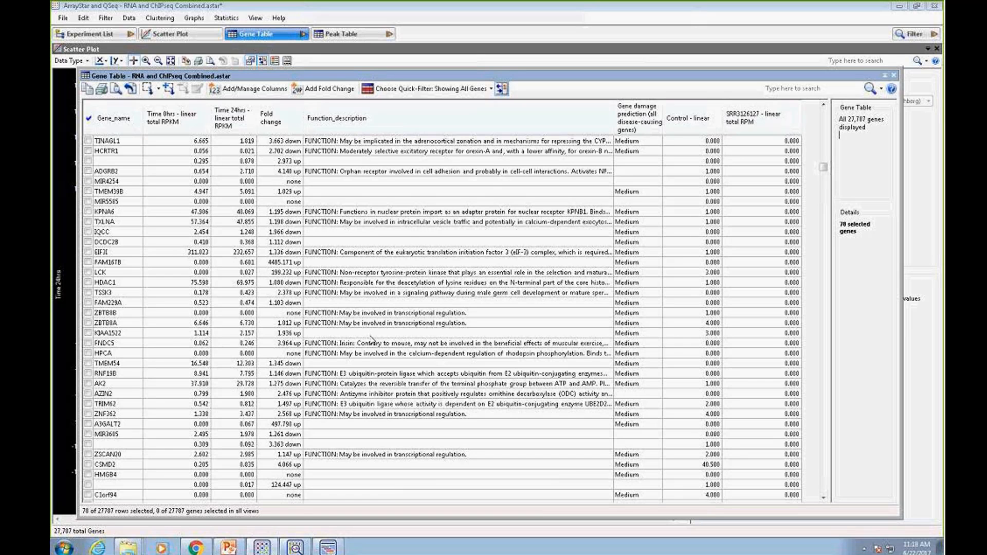
pyautogui.moveTo(327, 74); pyautogui.dragTo(320, 67)
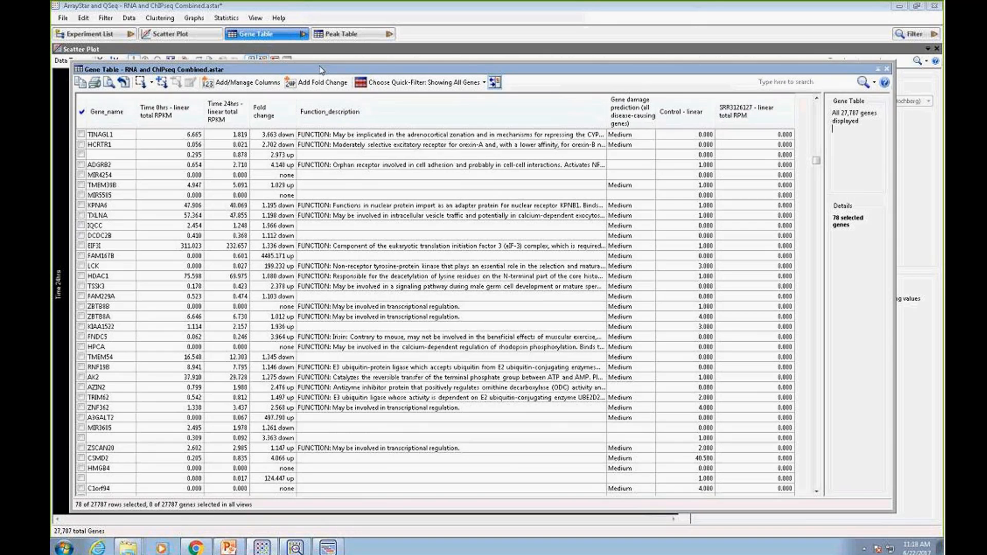
pyautogui.click(879, 69)
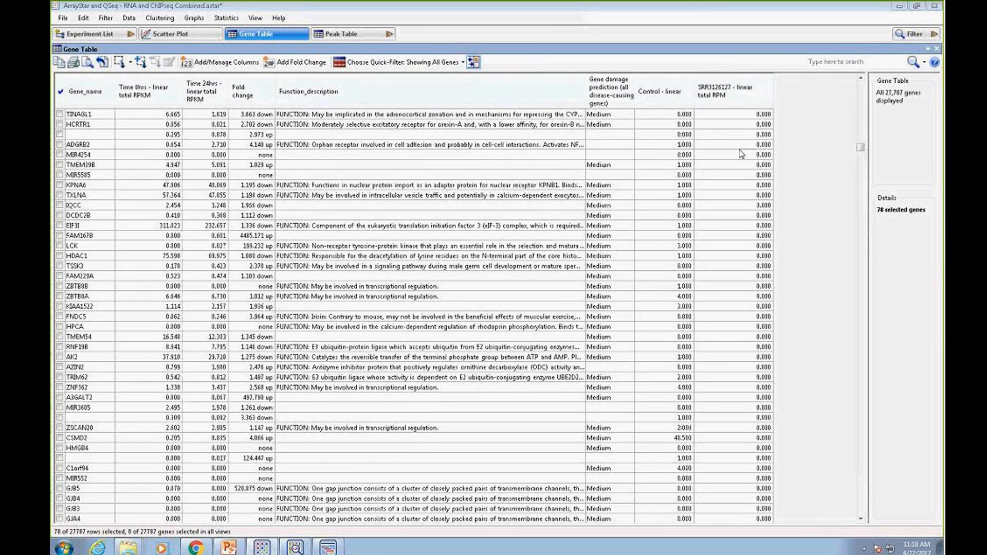
pyautogui.moveTo(741, 153)
pyautogui.moveTo(165, 202)
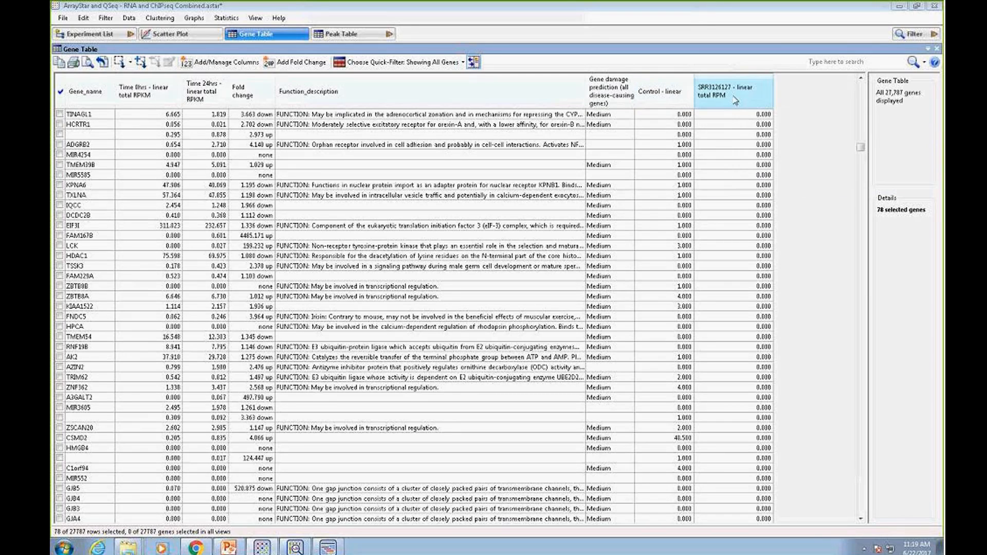
pyautogui.moveTo(707, 104)
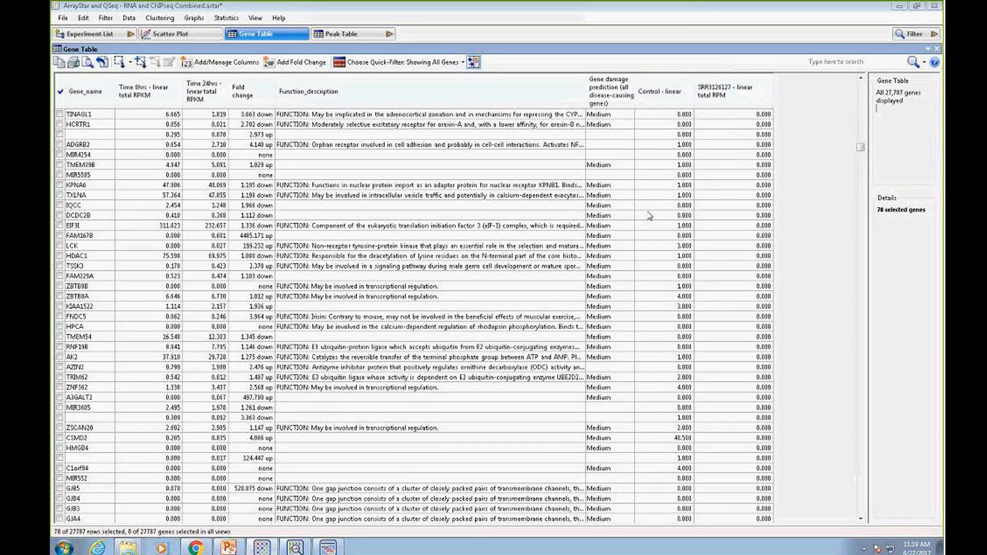
# Undock the Gene Table and move it aside to uncover the Time 0hrs versus Time 24hrs scatter plot
pyautogui.moveTo(650, 216)
pyautogui.moveTo(713, 274)
pyautogui.click(928, 50)
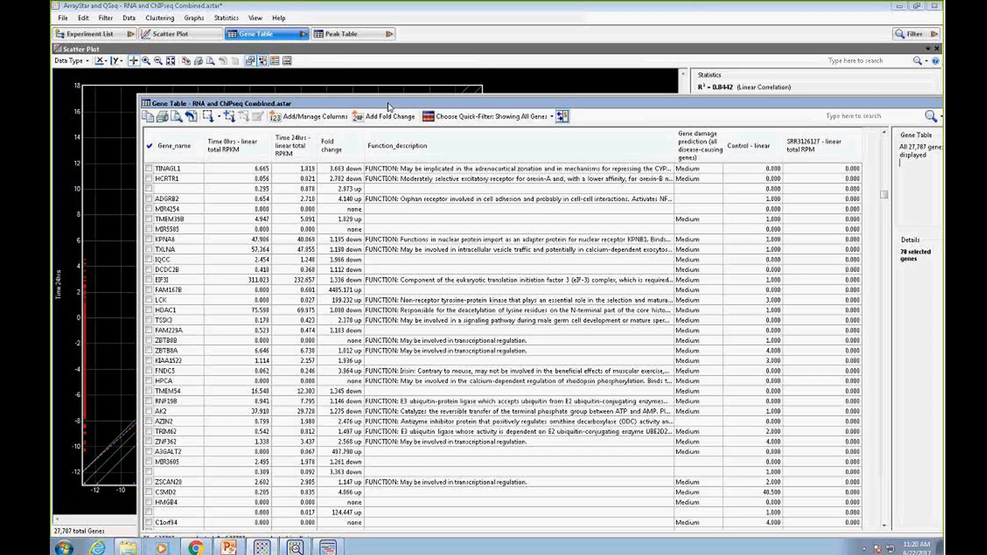
pyautogui.moveTo(389, 103); pyautogui.dragTo(615, 93)
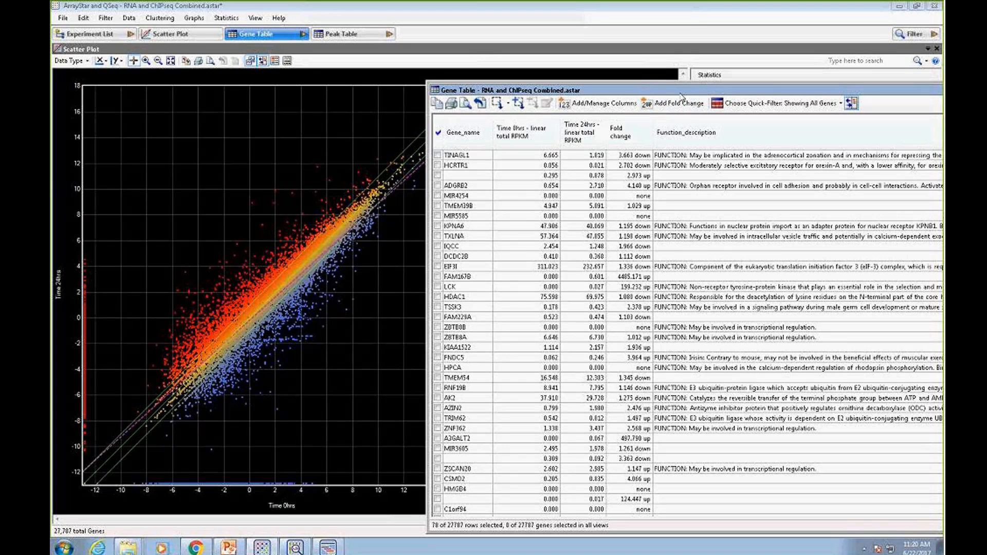
pyautogui.moveTo(494, 131); pyautogui.dragTo(499, 129)
pyautogui.moveTo(566, 96); pyautogui.dragTo(576, 96)
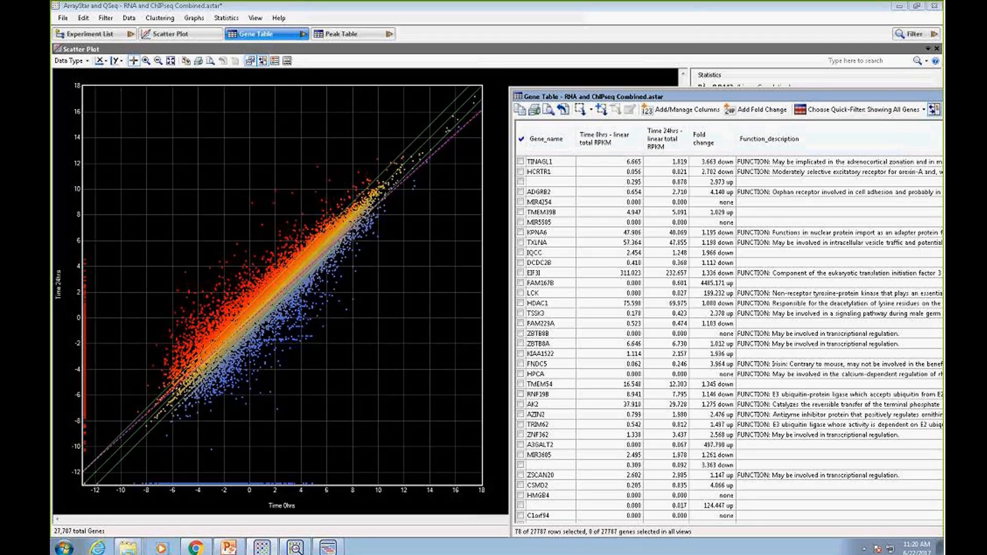
# Select groups of genes on the scatter plot: highly expressed genes lower at Time 24hrs, followed by the low-expression cluster
pyautogui.moveTo(199, 173); pyautogui.dragTo(423, 165)
pyautogui.moveTo(387, 362); pyautogui.dragTo(407, 182)
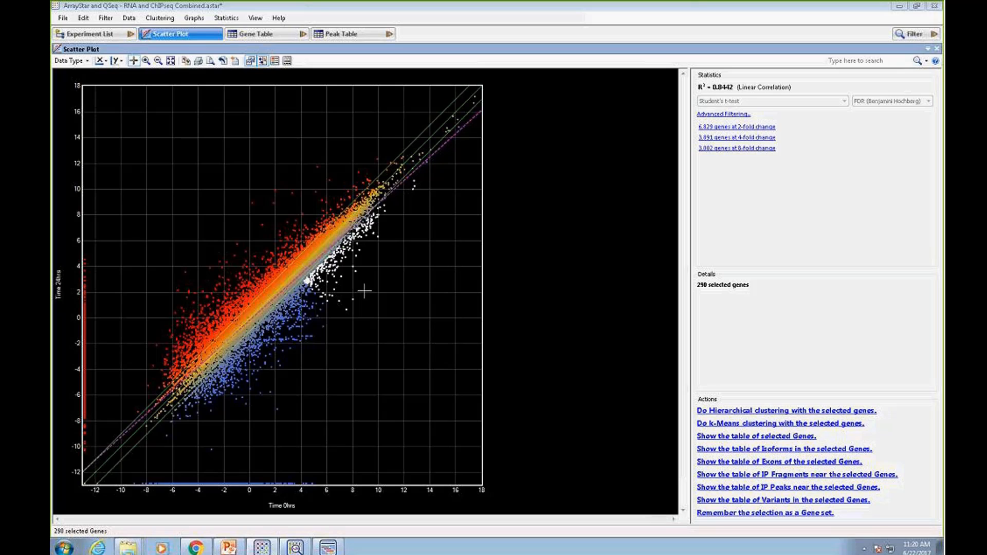
pyautogui.moveTo(177, 472); pyautogui.dragTo(193, 261)
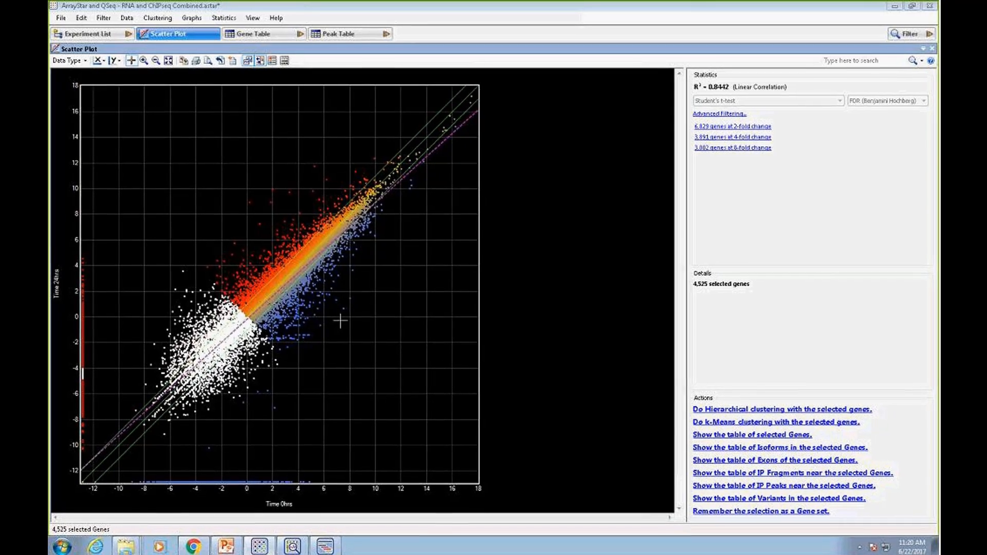
# Open the gene filter, move its window clear of the edge and keep the search scope on all genes
pyautogui.click(902, 34)
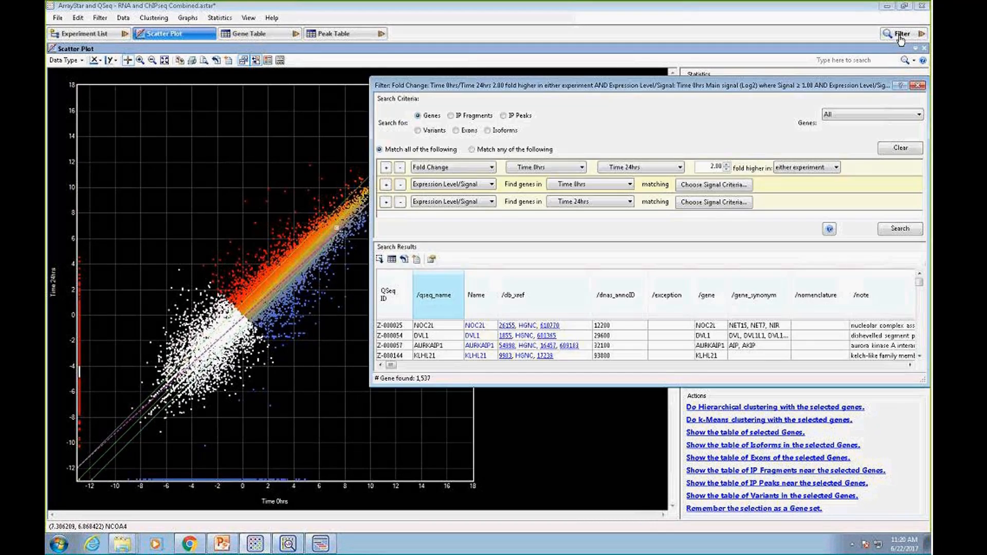
pyautogui.moveTo(712, 88); pyautogui.dragTo(719, 74)
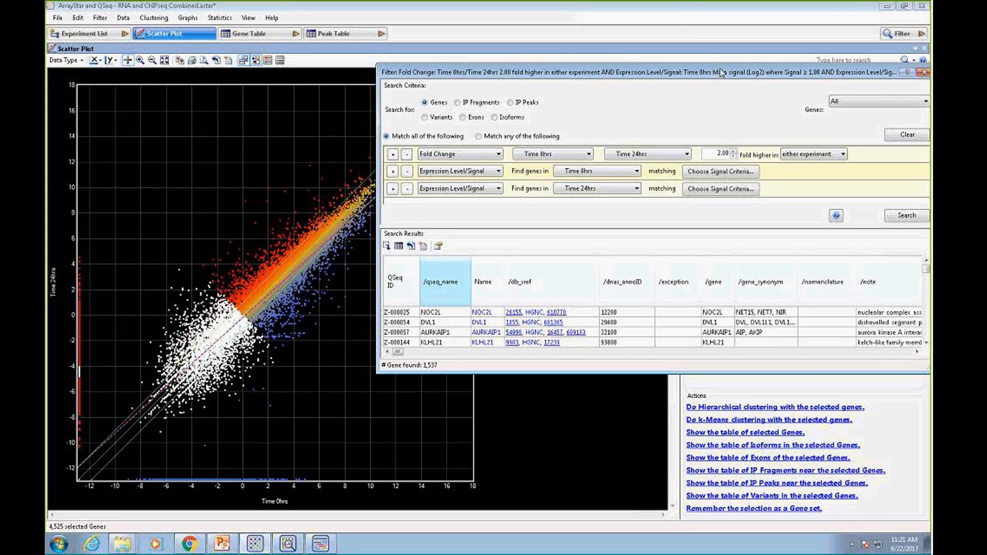
pyautogui.moveTo(855, 77); pyautogui.dragTo(815, 77)
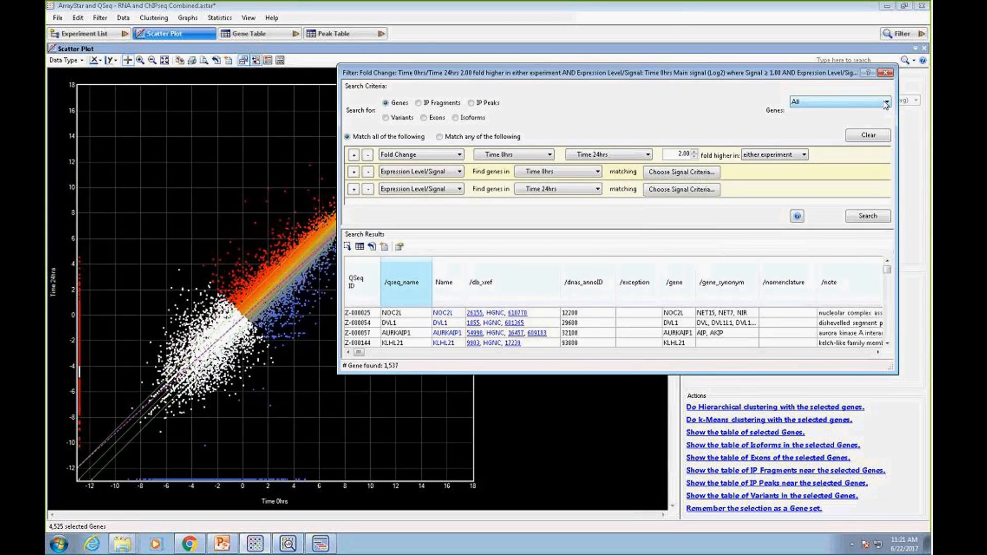
pyautogui.click(803, 106)
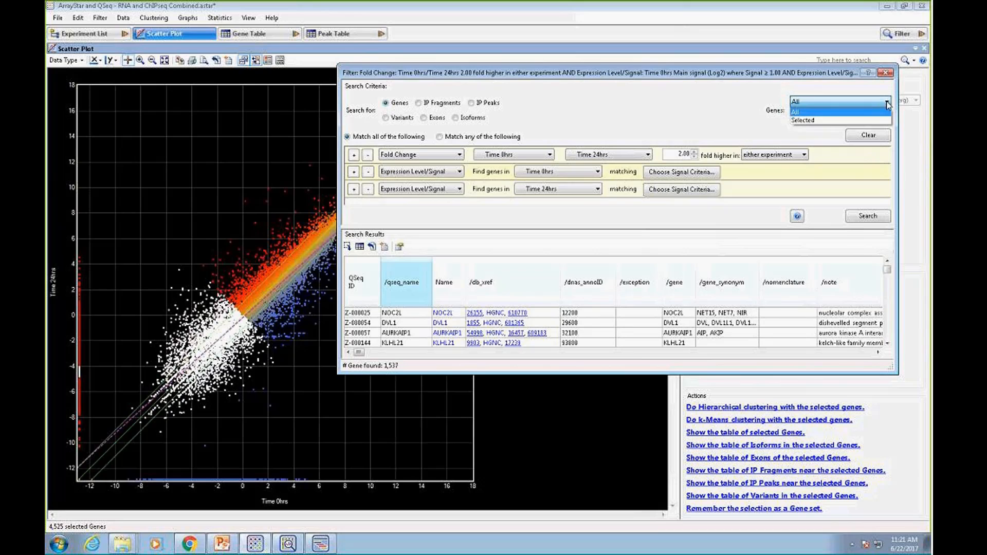
pyautogui.click(803, 111)
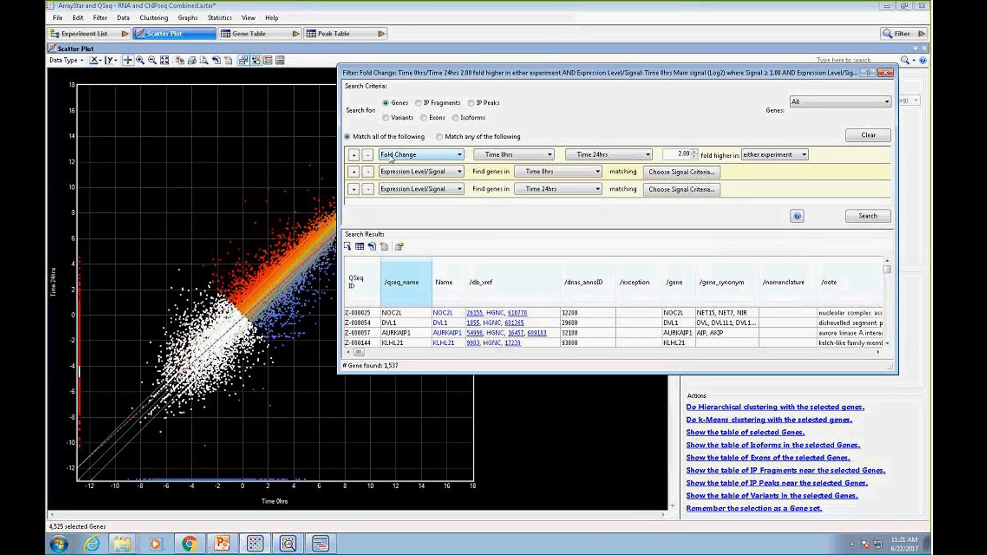
# Review the criterion types and comparison options of the Fold Change row, keeping the fold change higher in either experiment
pyautogui.click(460, 156)
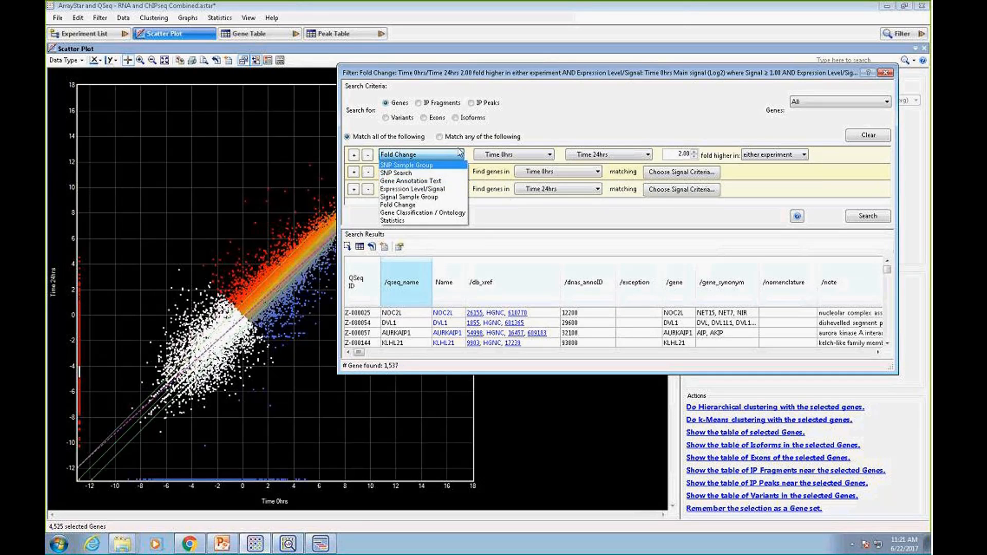
pyautogui.click(443, 156)
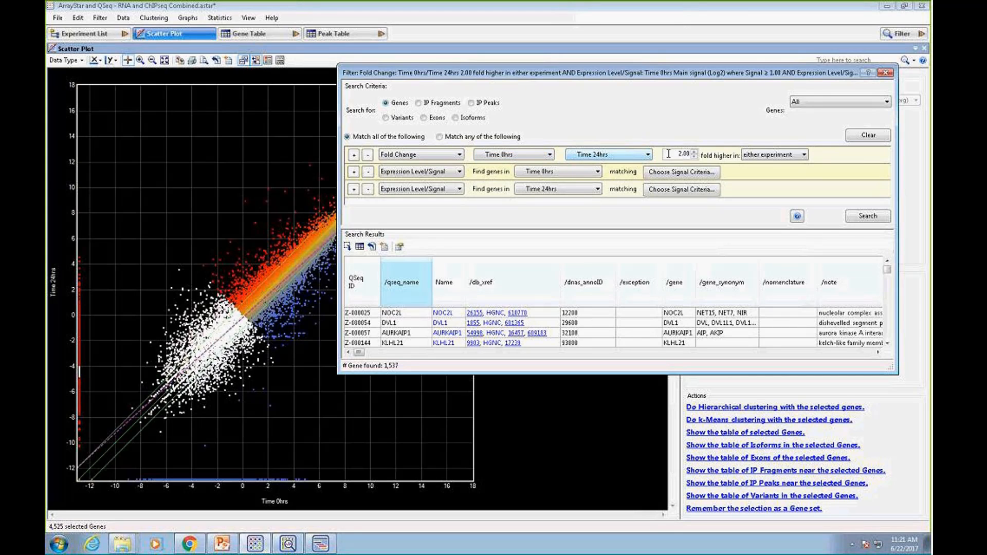
pyautogui.click(803, 156)
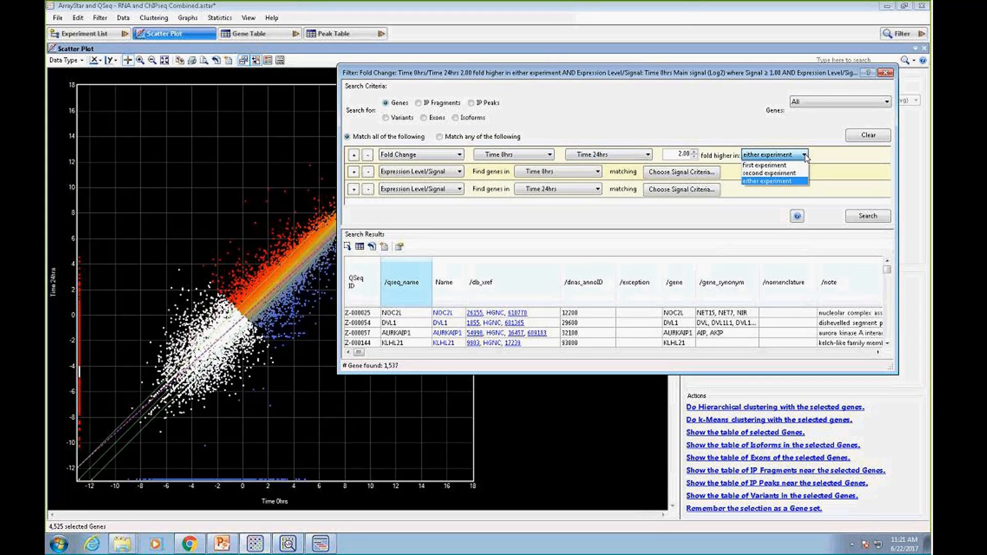
pyautogui.click(778, 182)
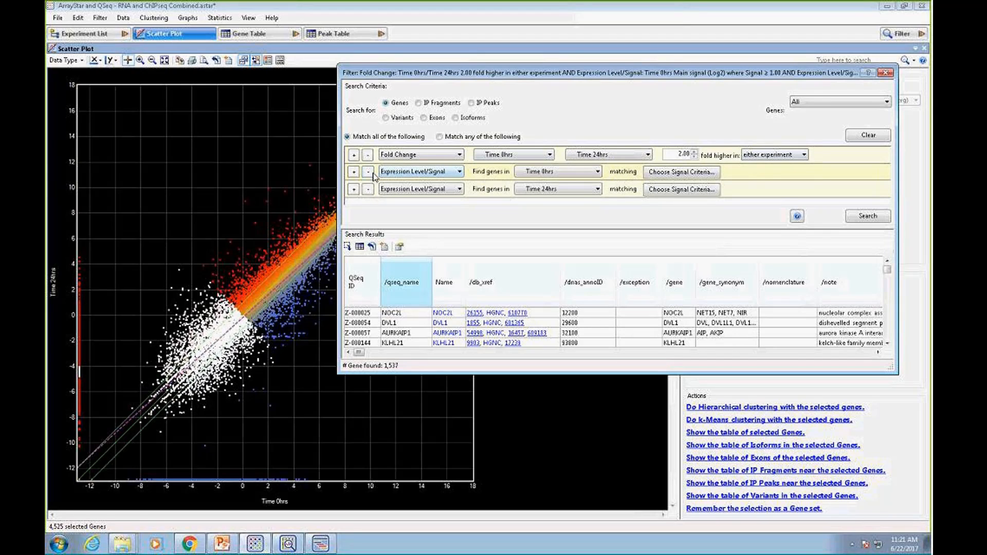
# Remove both Expression Level/Signal criteria from the filter, leaving only the Fold Change criterion
pyautogui.click(461, 174)
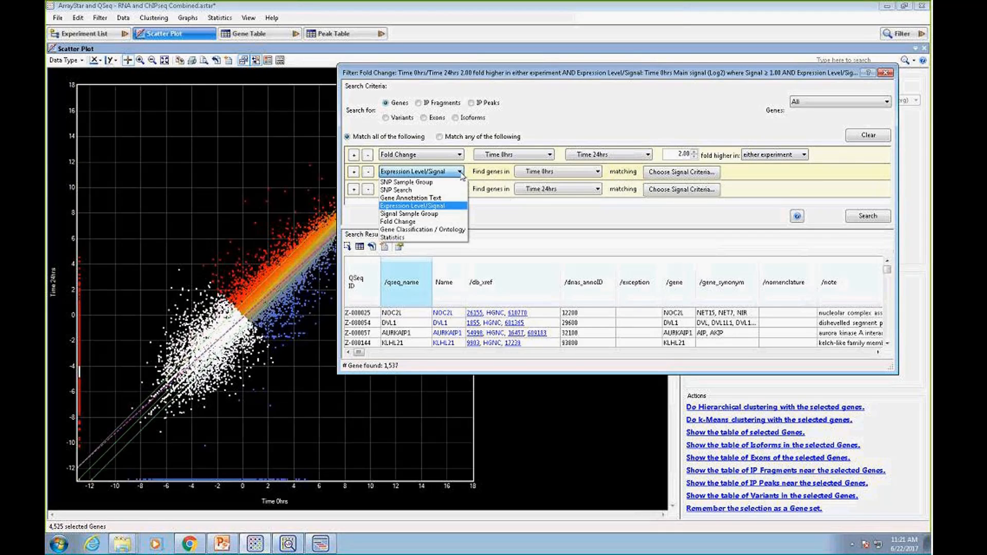
pyautogui.click(373, 191)
pyautogui.click(372, 190)
pyautogui.click(368, 171)
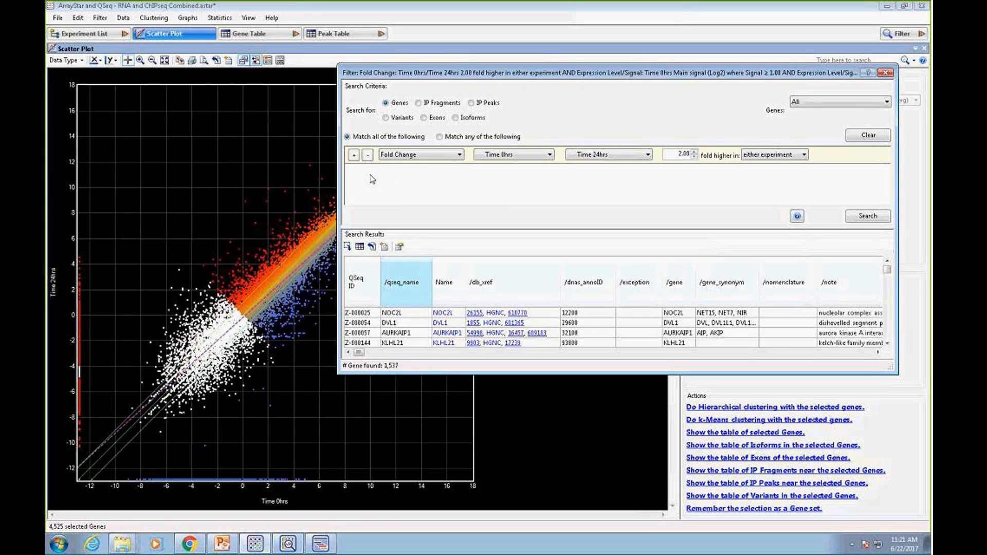
# Search for genes with a 2-fold change between Time 0hrs and Time 24hrs and select the results in all views
pyautogui.click(869, 218)
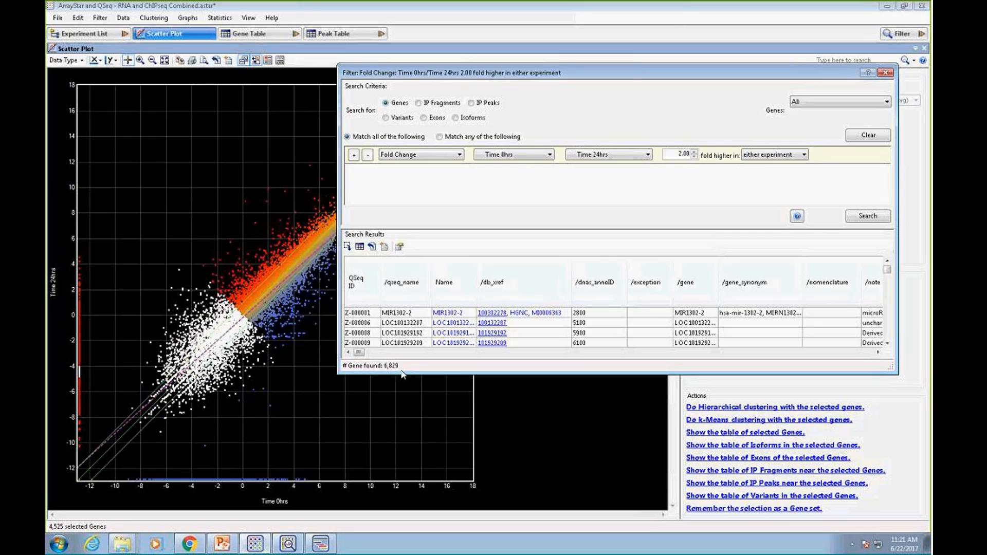
pyautogui.click(348, 247)
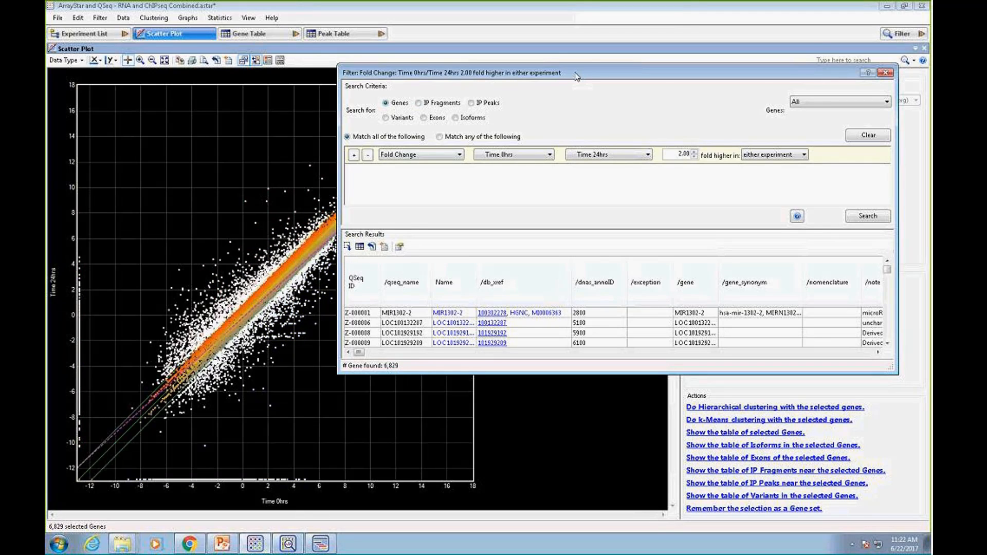
pyautogui.moveTo(576, 76); pyautogui.dragTo(679, 92)
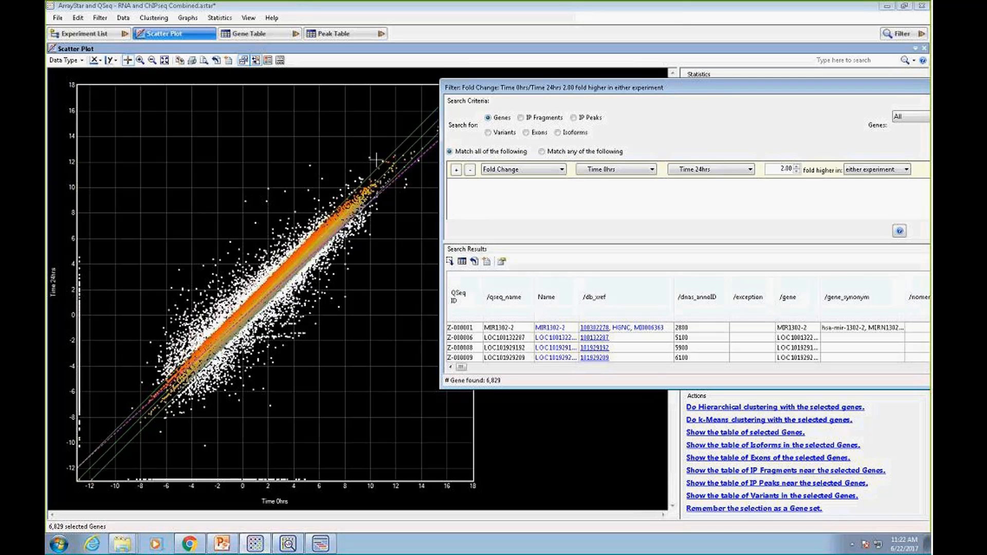
pyautogui.moveTo(722, 93); pyautogui.dragTo(717, 88)
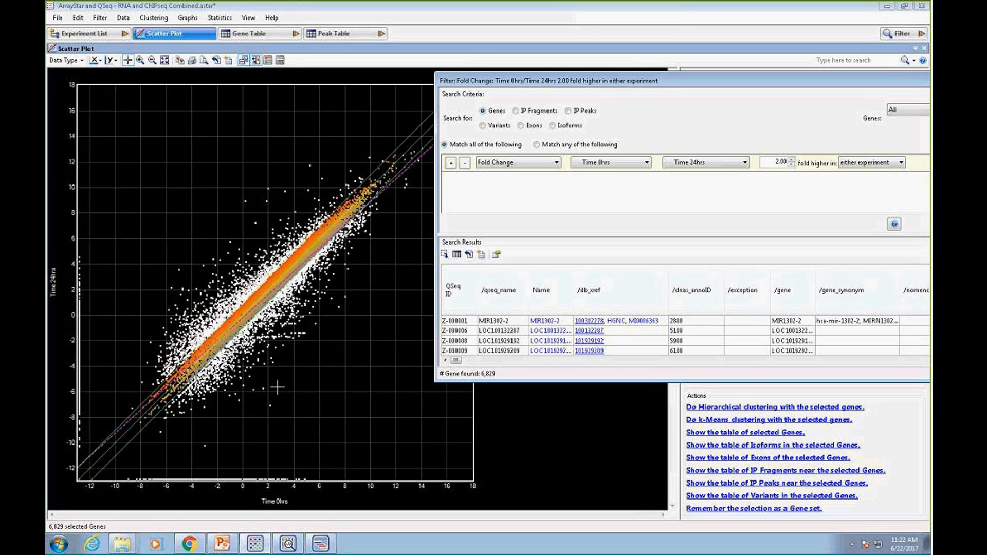
pyautogui.moveTo(728, 83); pyautogui.dragTo(707, 70)
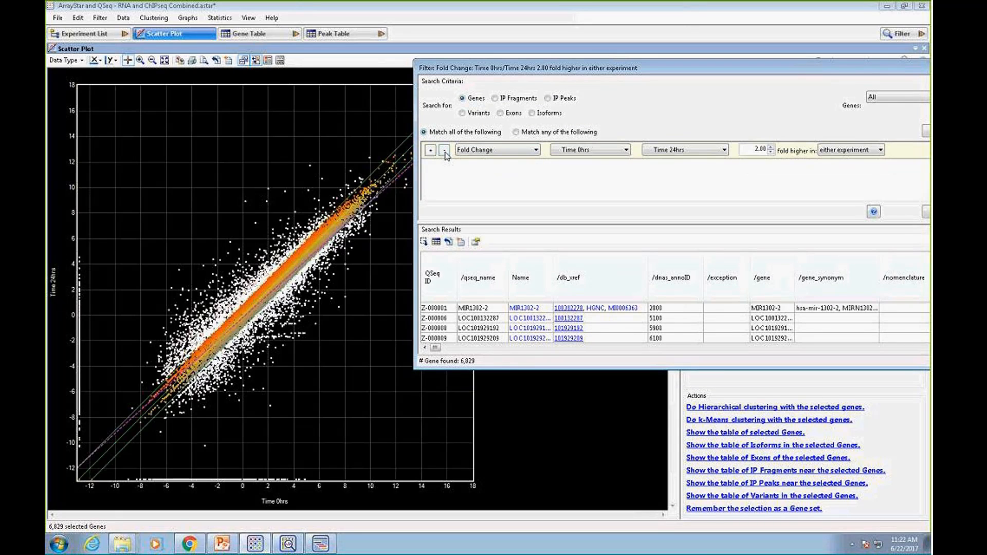
pyautogui.moveTo(668, 68); pyautogui.dragTo(609, 65)
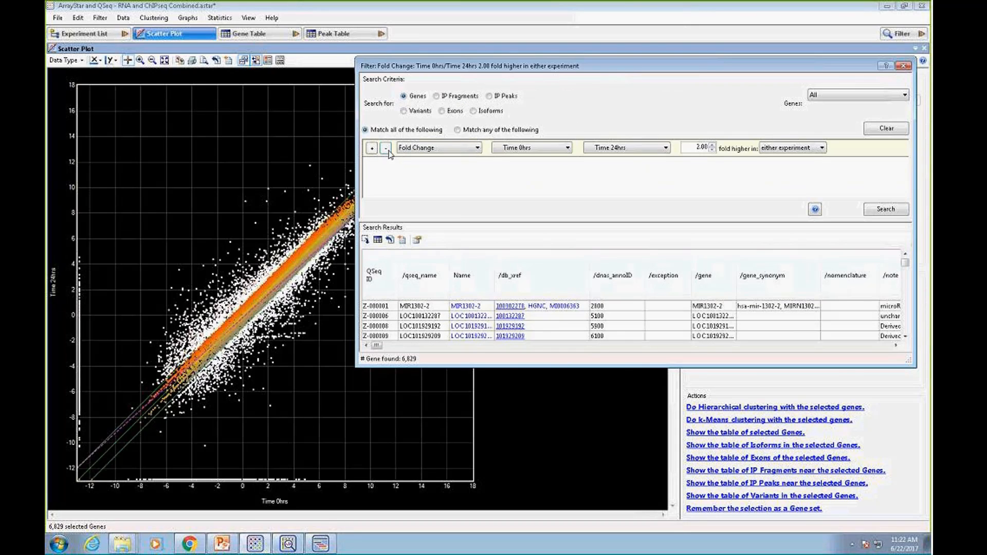
# Add an Expression Level/Signal criterion requiring a logarithmic total RPKM signal ≥ 1 at Time 0hrs and select the matching genes in all views
pyautogui.click(372, 148)
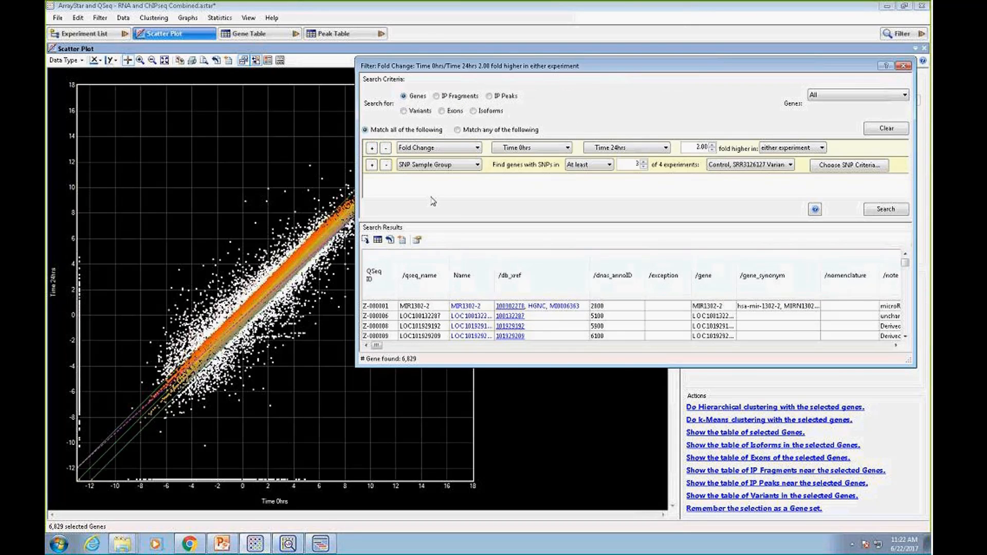
pyautogui.click(478, 165)
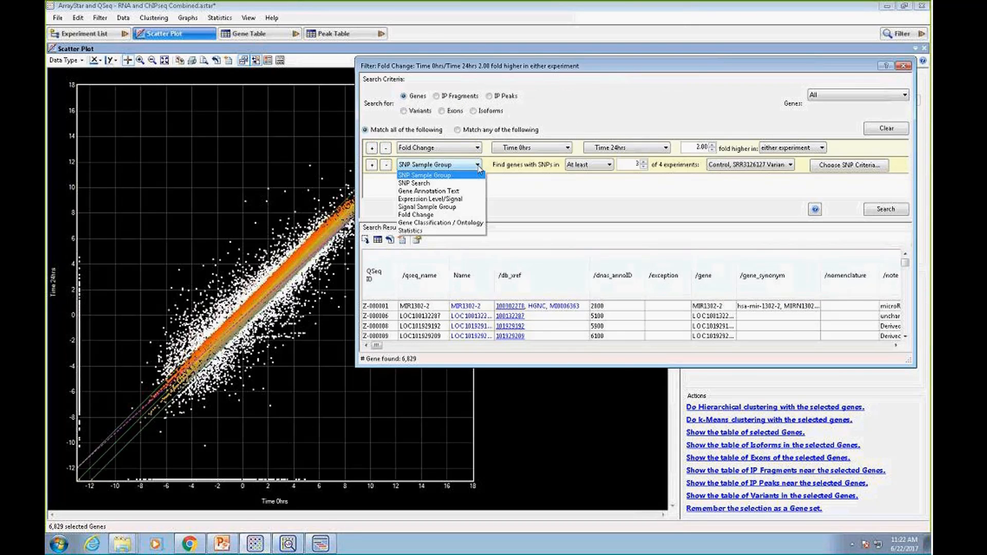
pyautogui.click(447, 199)
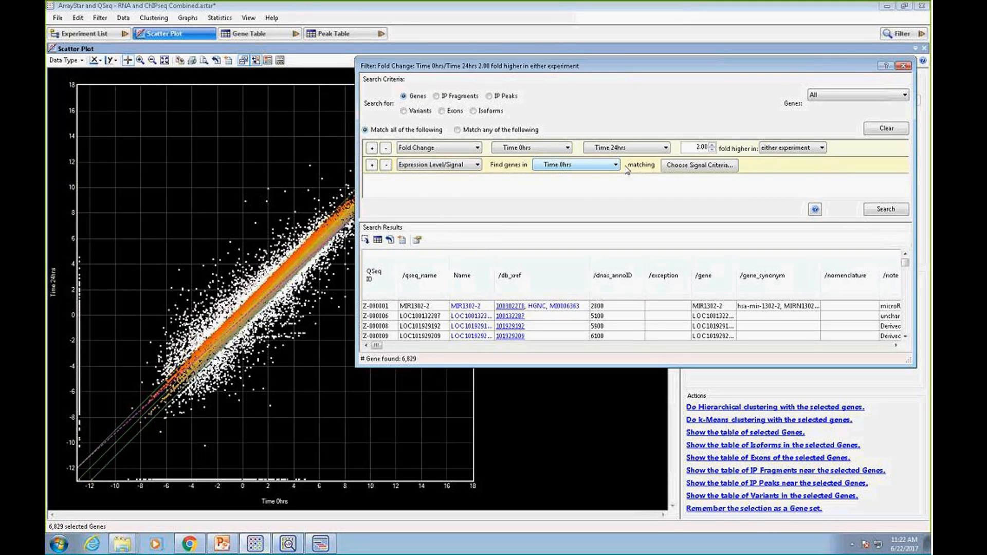
pyautogui.click(697, 165)
pyautogui.click(570, 239)
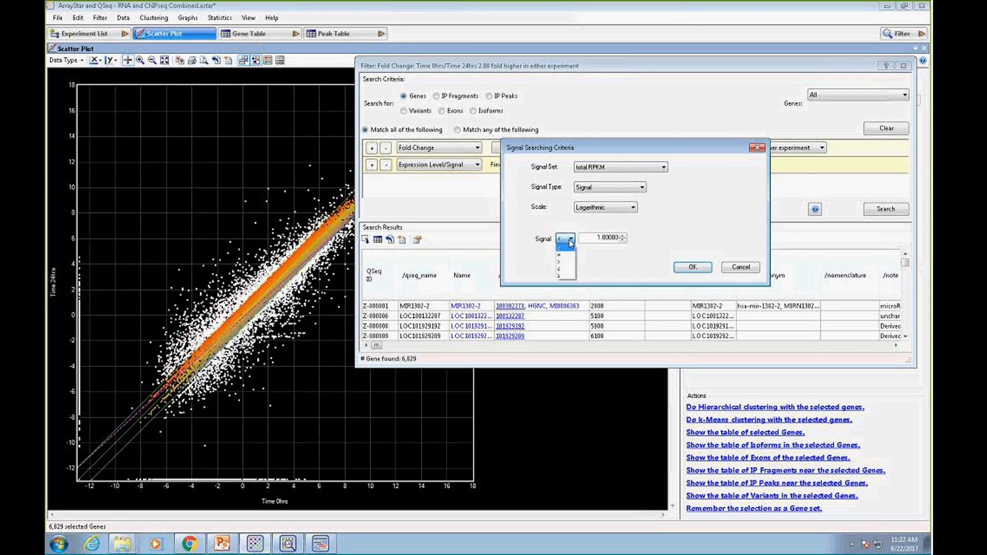
pyautogui.click(566, 276)
pyautogui.click(692, 268)
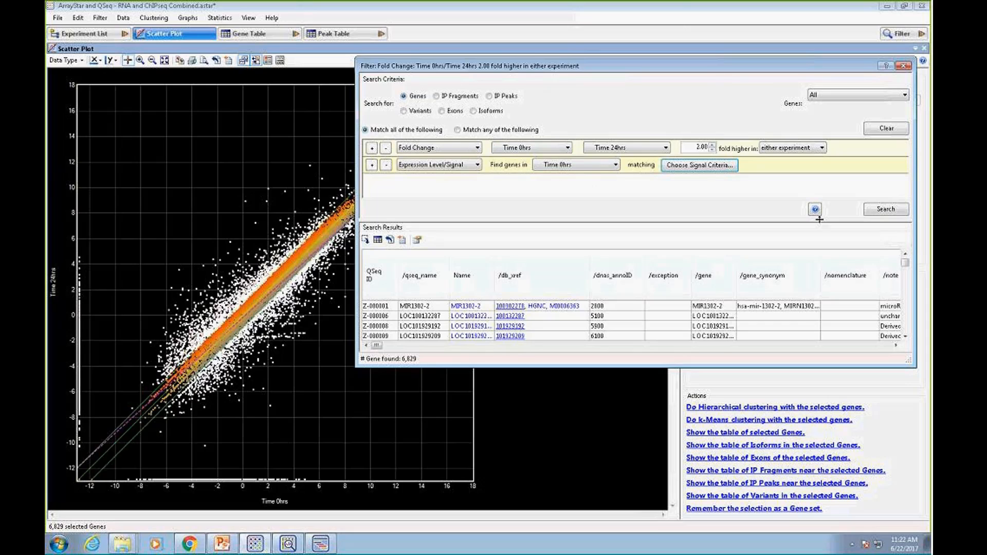
pyautogui.click(881, 211)
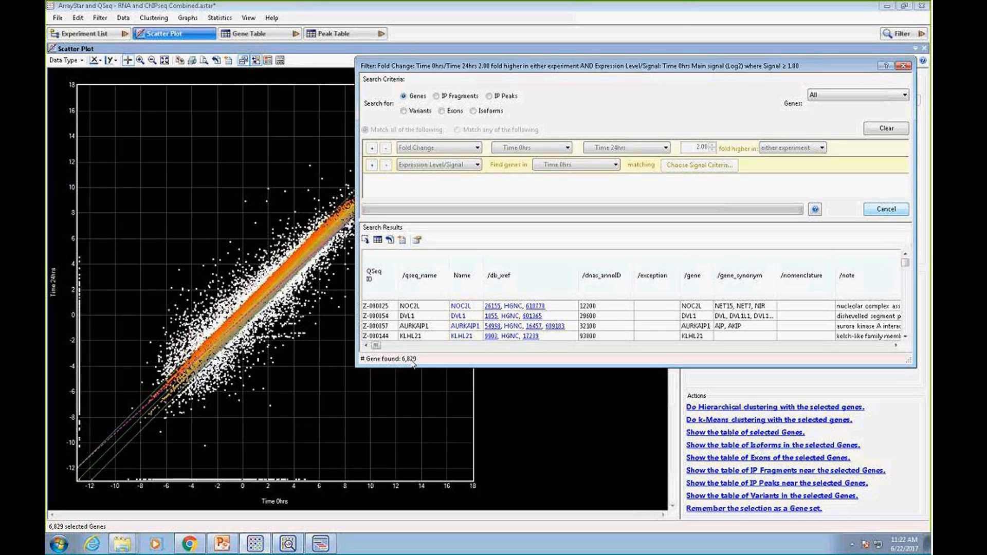
pyautogui.click(366, 240)
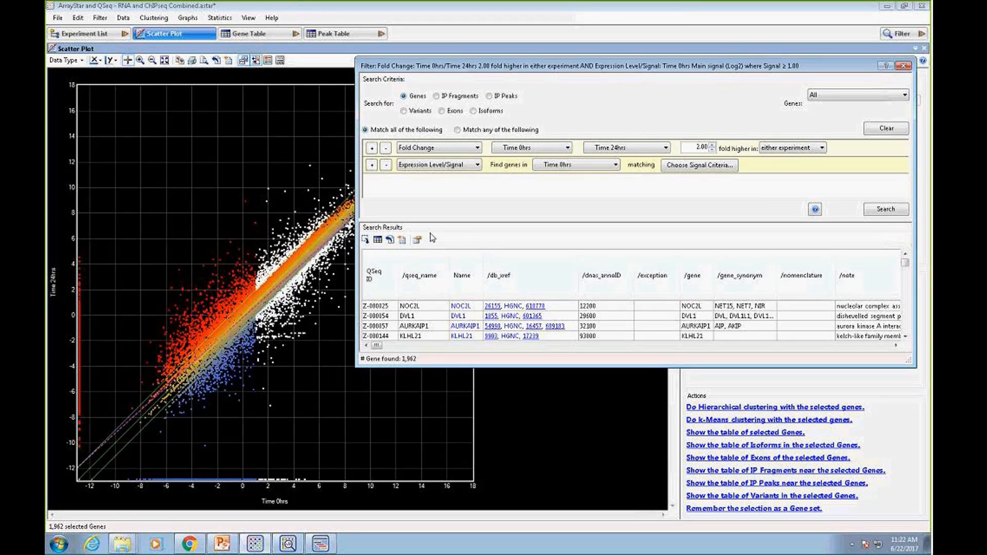
# Add a second Expression Level/Signal criterion requiring a logarithmic total RPKM signal ≥ 1 at Time 24hrs
pyautogui.click(372, 165)
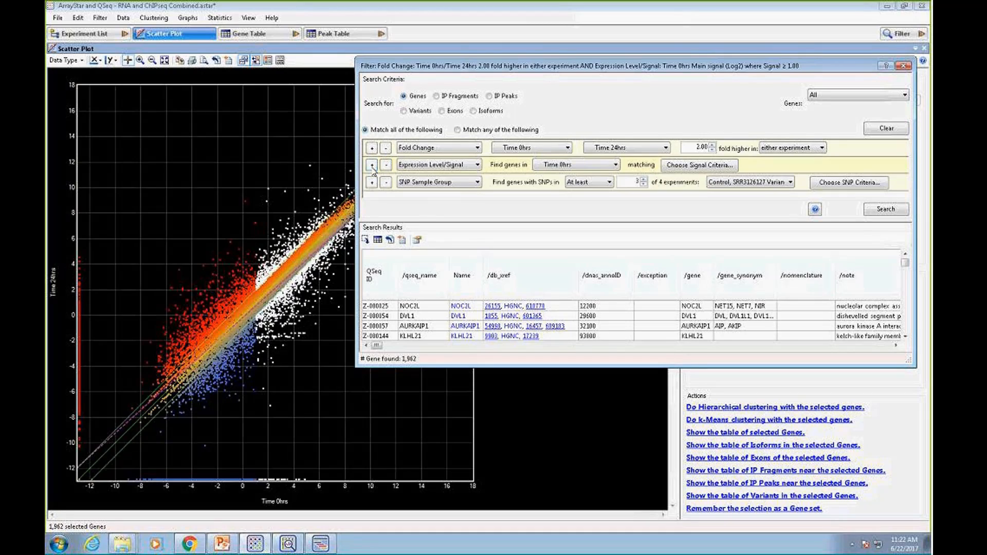
pyautogui.click(479, 182)
pyautogui.click(432, 212)
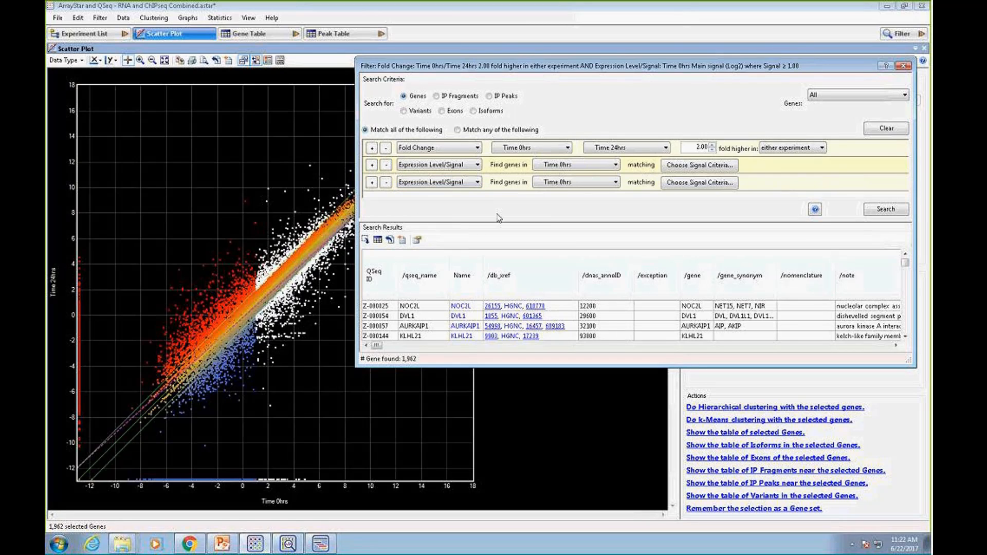
pyautogui.click(617, 183)
pyautogui.click(558, 200)
pyautogui.click(700, 182)
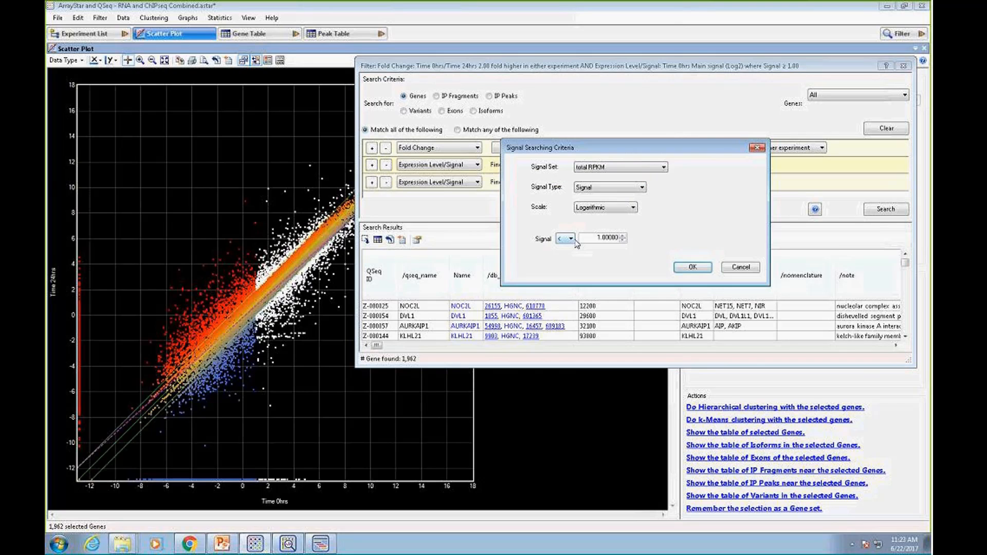
pyautogui.click(572, 239)
pyautogui.click(565, 276)
pyautogui.click(693, 267)
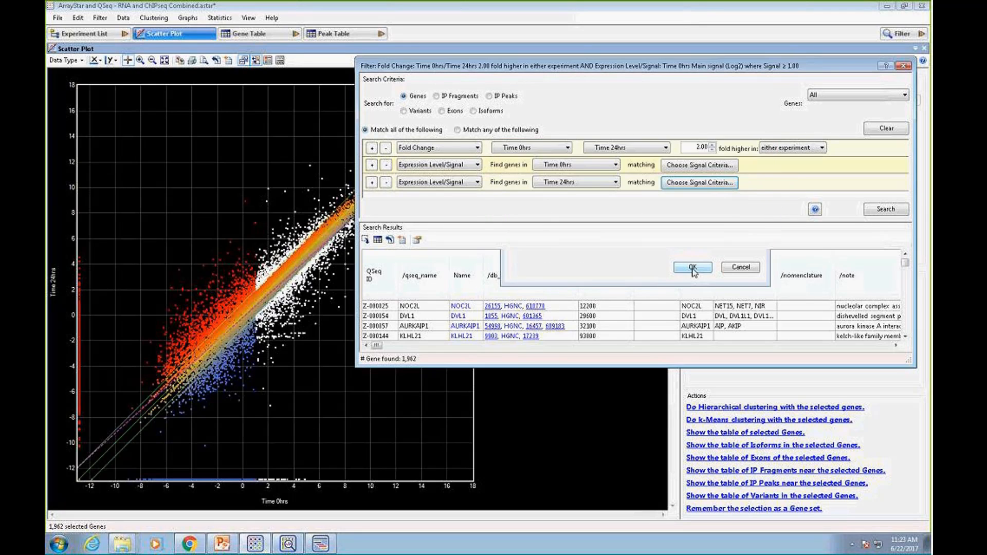
# Run the three-criteria search, select the results in all views and move the filter window to inspect the scatter plot
pyautogui.click(886, 209)
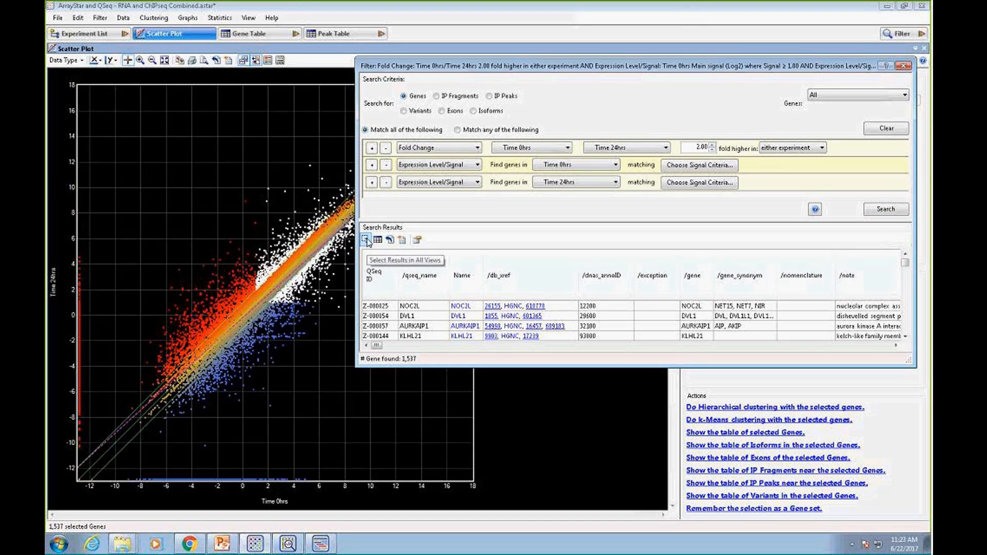
pyautogui.moveTo(547, 71); pyautogui.dragTo(648, 85)
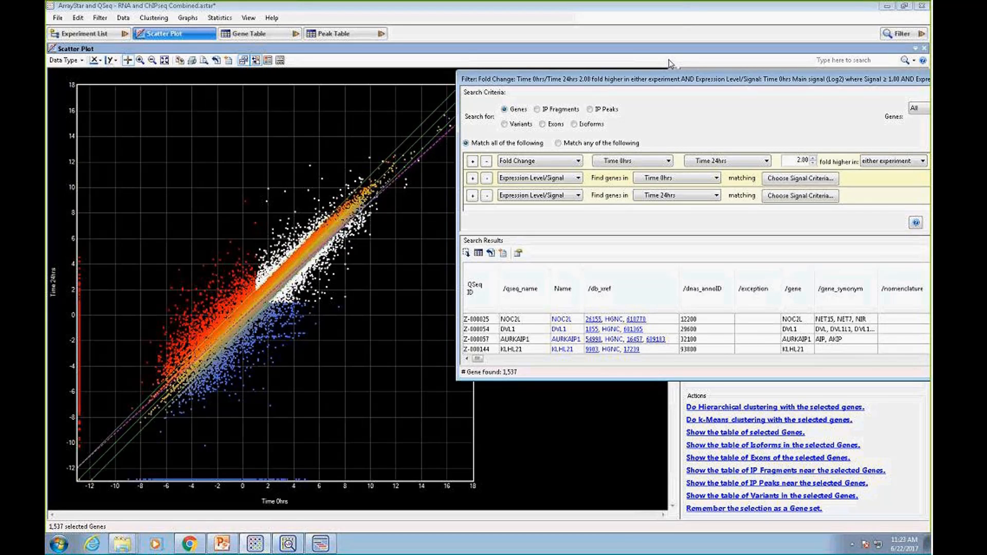
pyautogui.moveTo(751, 84); pyautogui.dragTo(687, 71)
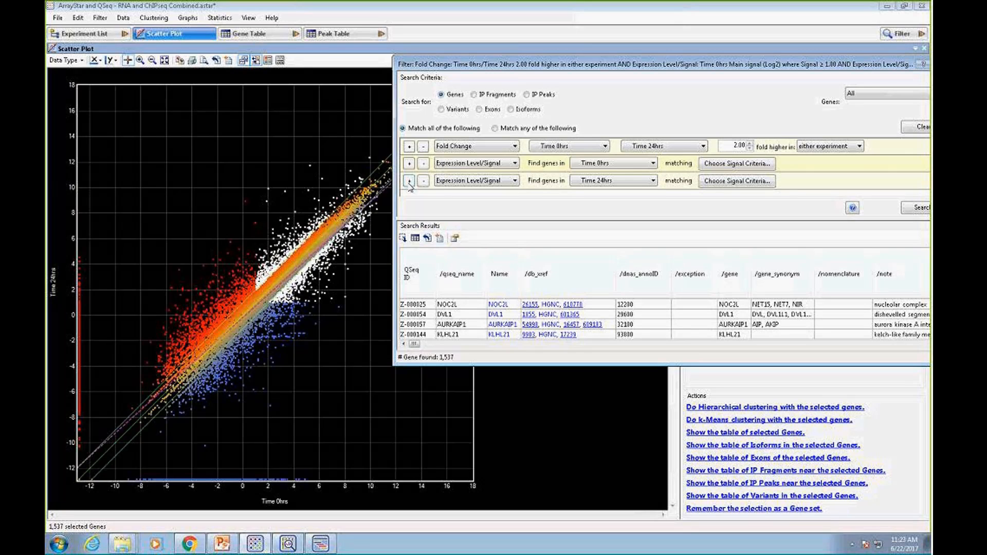
# Remember the search results as a gene set named "Differentially Expressed Genes2" and open the set list
pyautogui.click(439, 239)
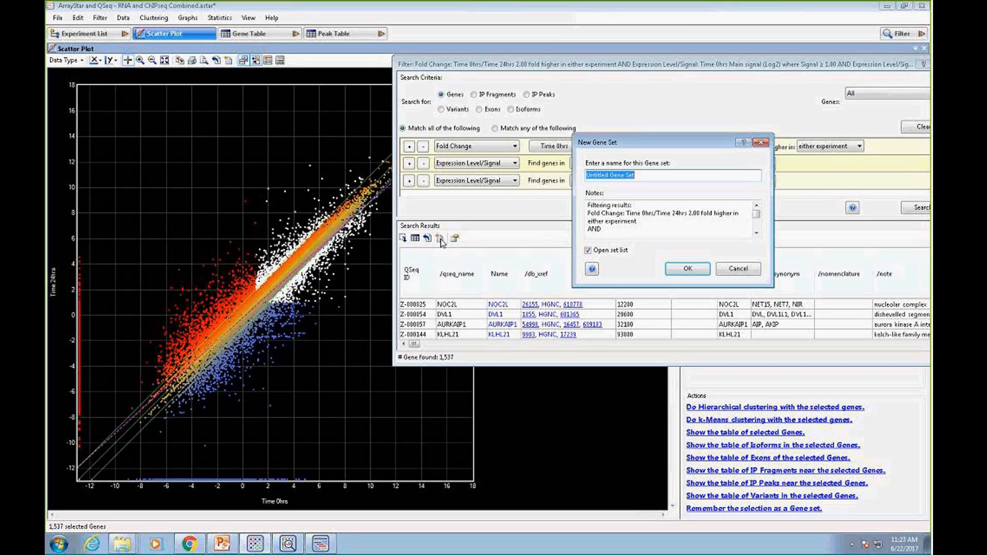
pyautogui.write('Differentially Expressed G')
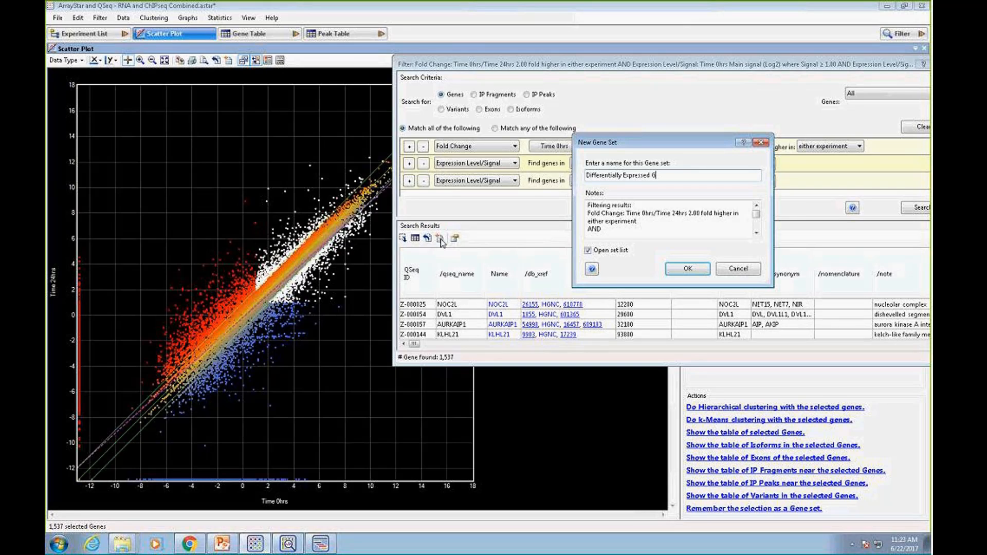
pyautogui.write('enes2')
pyautogui.click(688, 268)
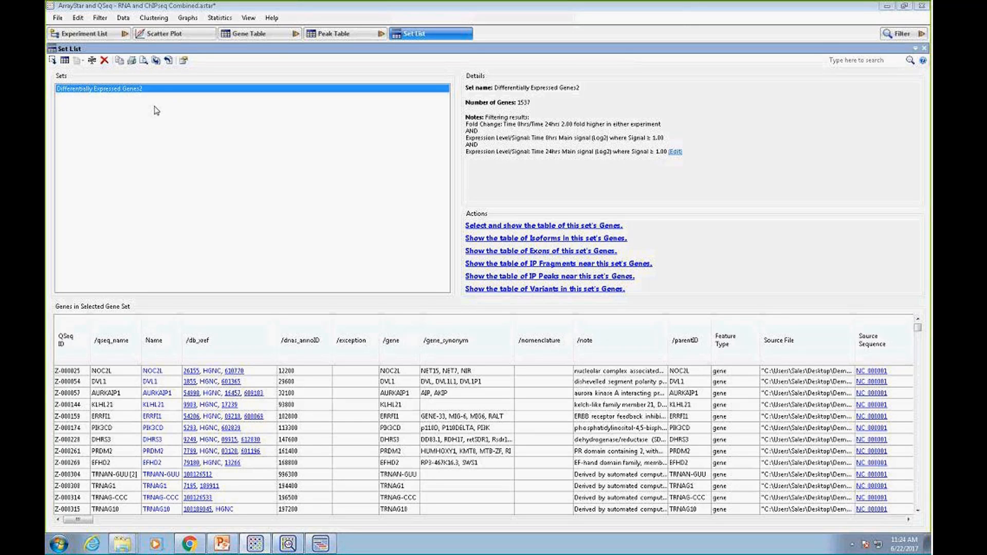
# Show the floating Peak Table and dock it so it fills the main project window
pyautogui.click(343, 37)
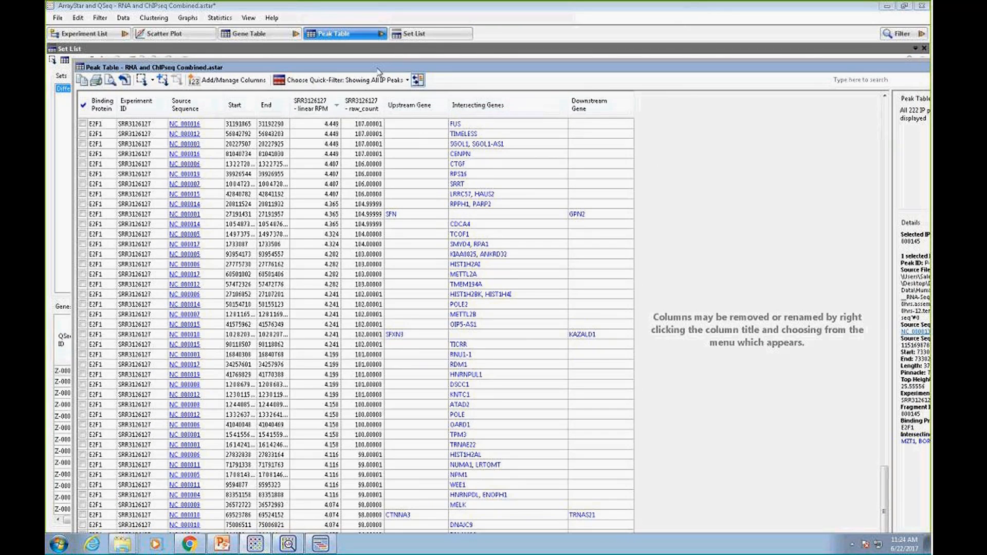
pyautogui.moveTo(400, 64); pyautogui.dragTo(391, 58)
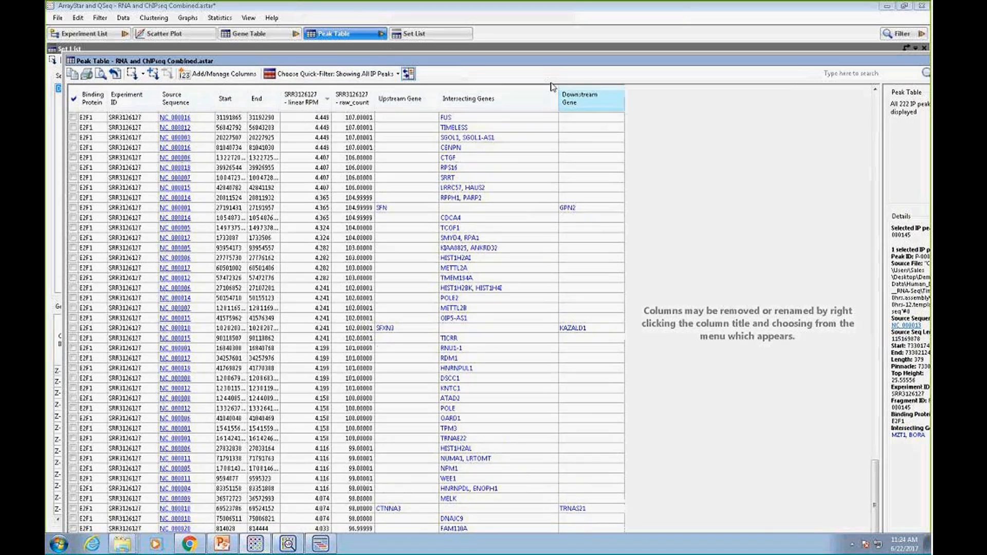
pyautogui.moveTo(816, 60); pyautogui.dragTo(789, 57)
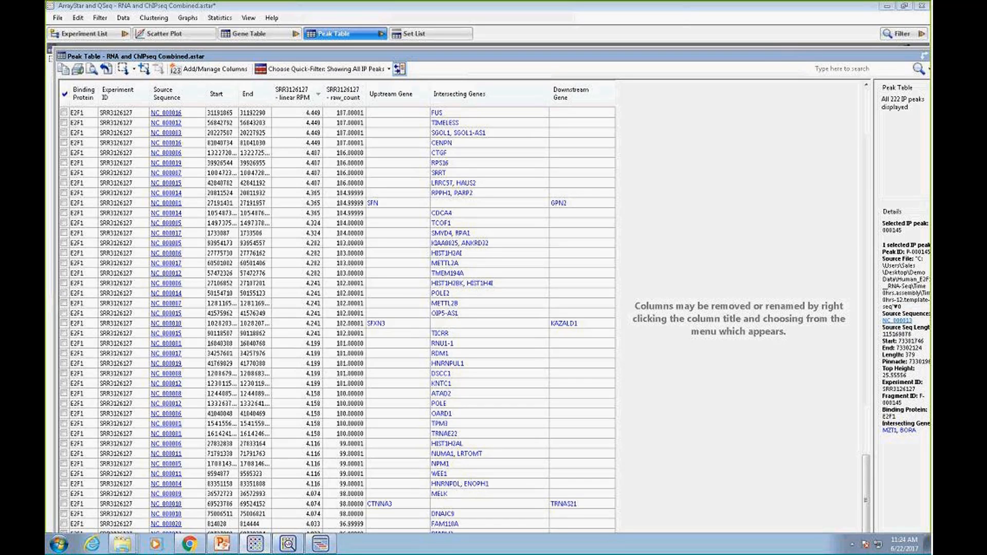
pyautogui.moveTo(755, 56); pyautogui.dragTo(741, 51)
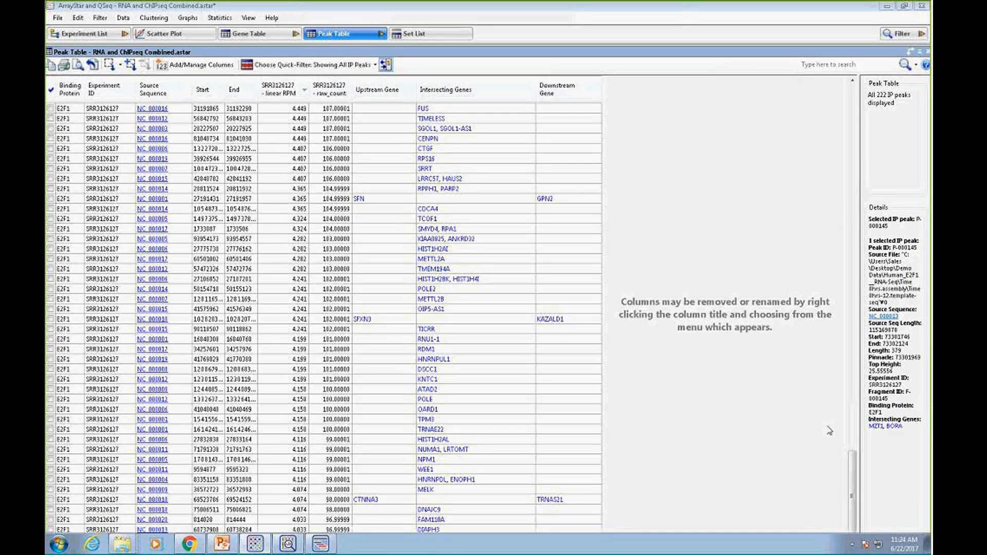
pyautogui.moveTo(852, 473); pyautogui.dragTo(853, 475)
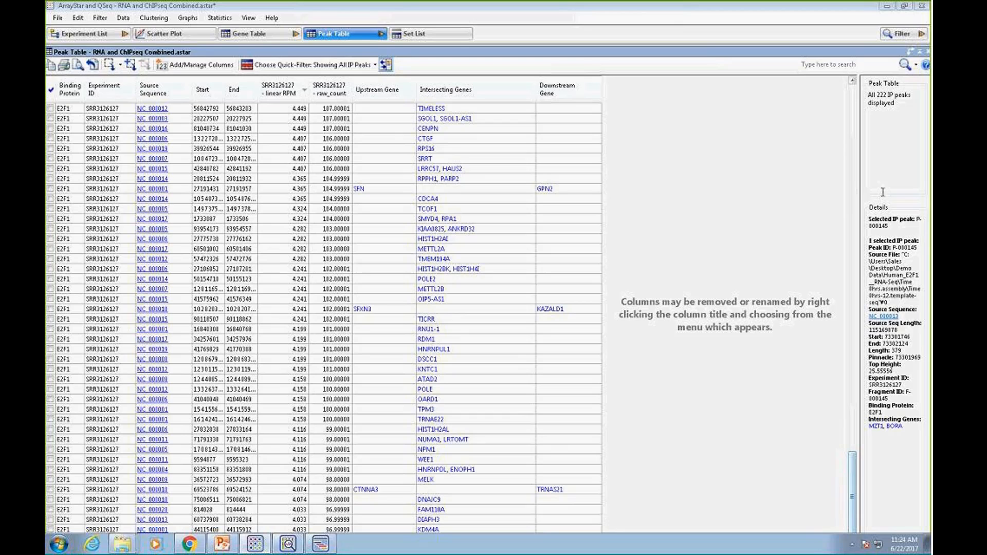
pyautogui.click(919, 53)
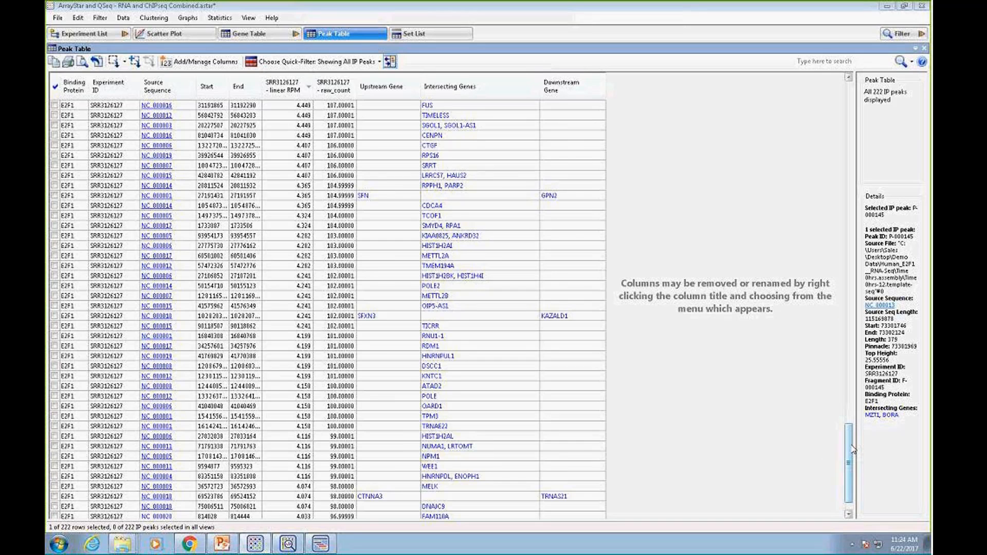
# Send the selected last IP peak, intersecting MZT1 and BORA, from the Peak Table to GenVision Pro
pyautogui.moveTo(854, 450); pyautogui.dragTo(853, 461)
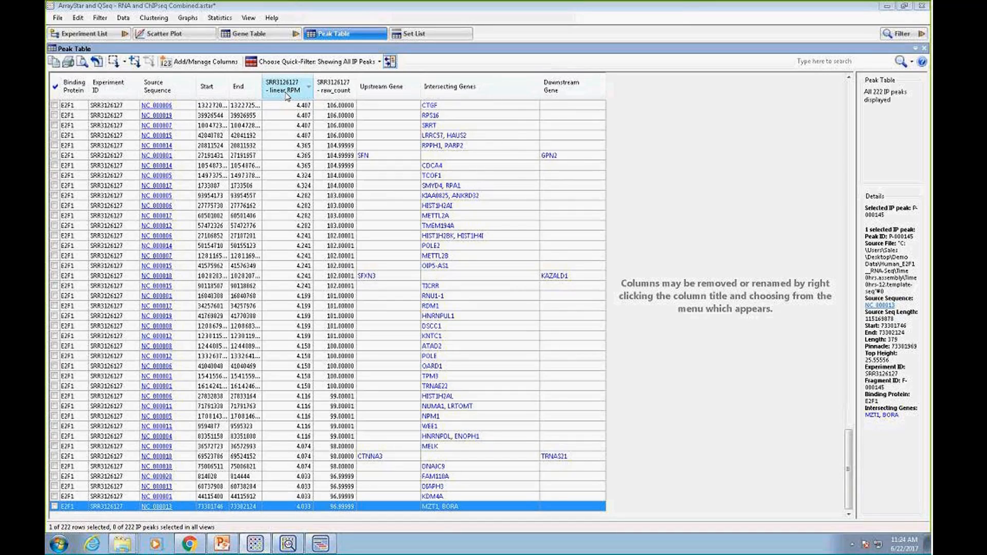
pyautogui.moveTo(286, 94)
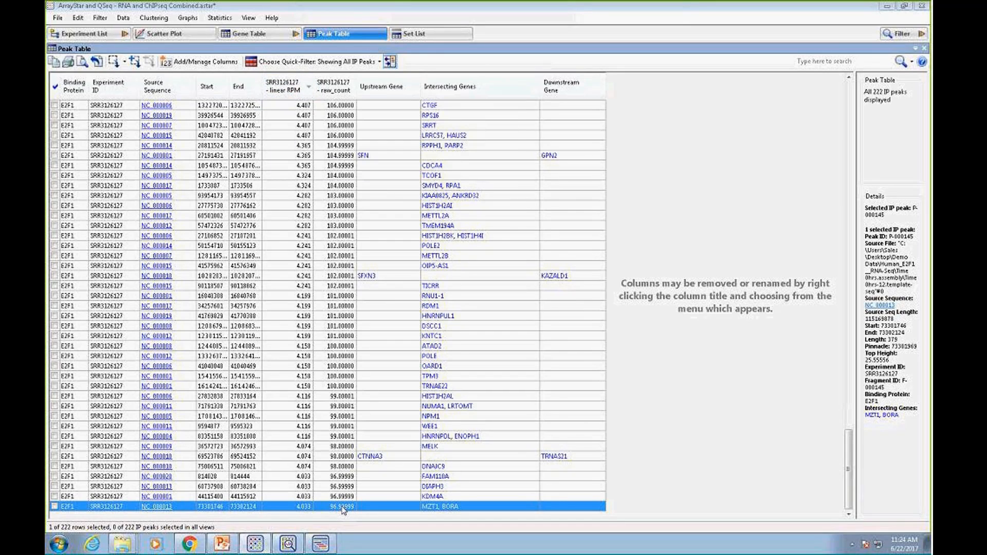
pyautogui.moveTo(343, 509)
pyautogui.moveTo(313, 499)
pyautogui.rightClick(284, 509)
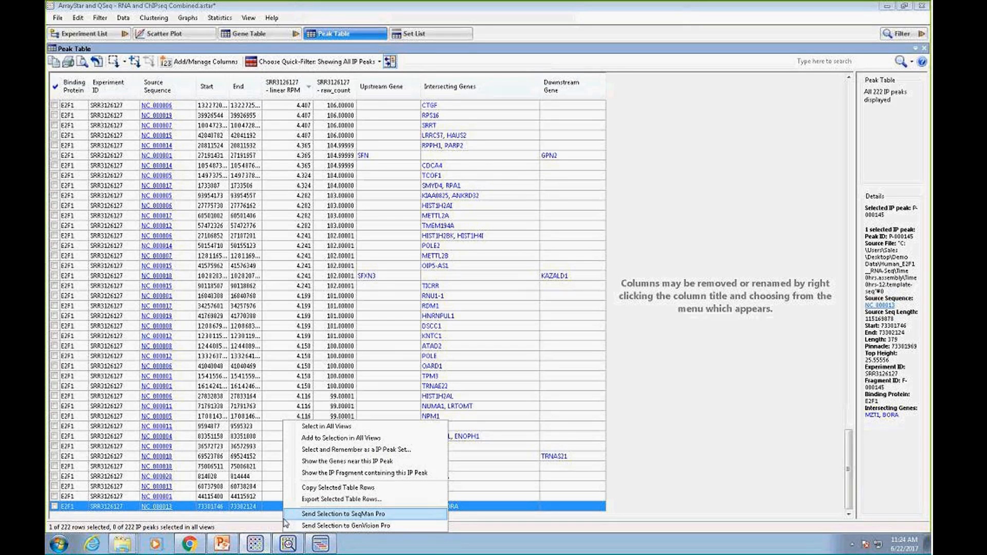
pyautogui.click(327, 525)
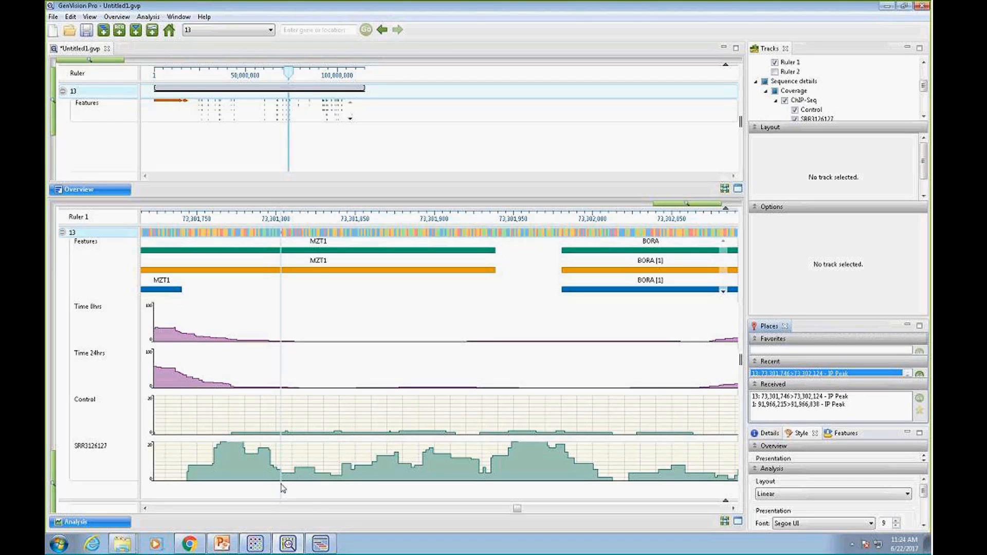
# Examine the Time 0hrs, Time 24hrs, Control and SRR3126127 tracks around the MZT1 and BORA peak
pyautogui.moveTo(306, 468)
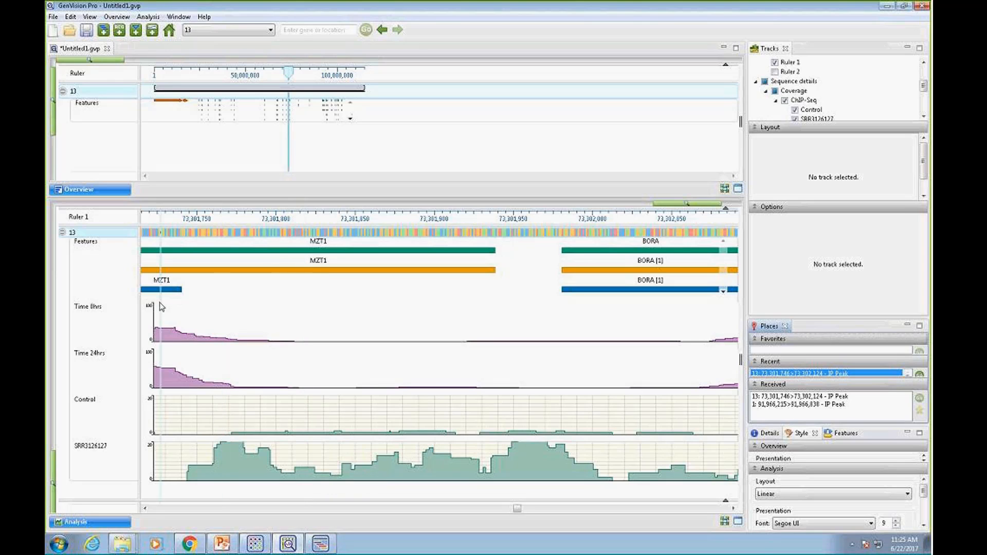
pyautogui.click(92, 309)
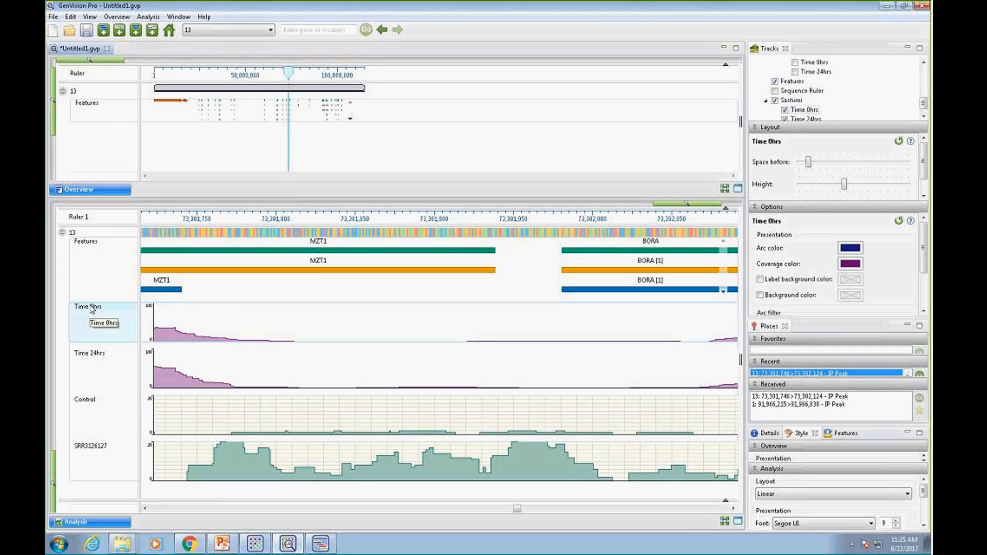
pyautogui.click(84, 355)
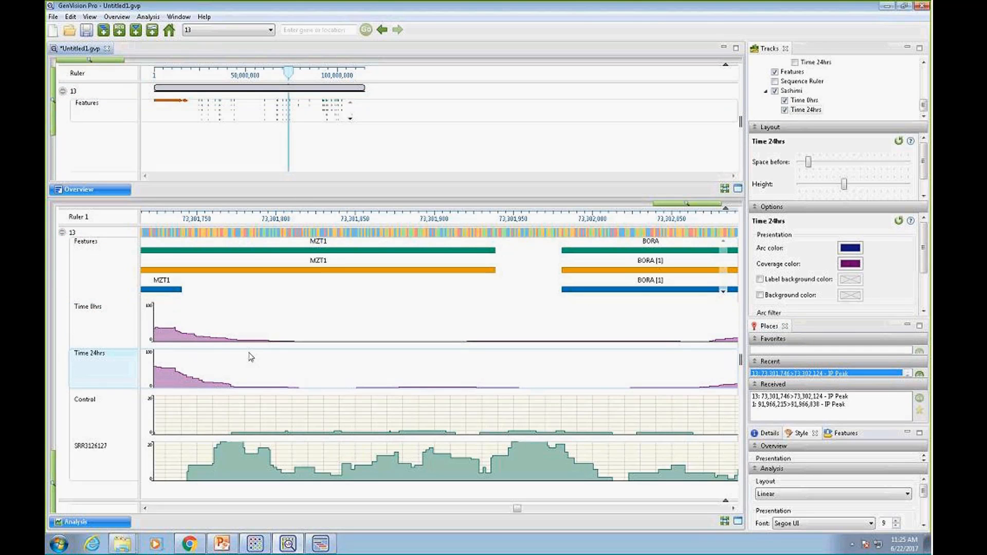
pyautogui.click(92, 403)
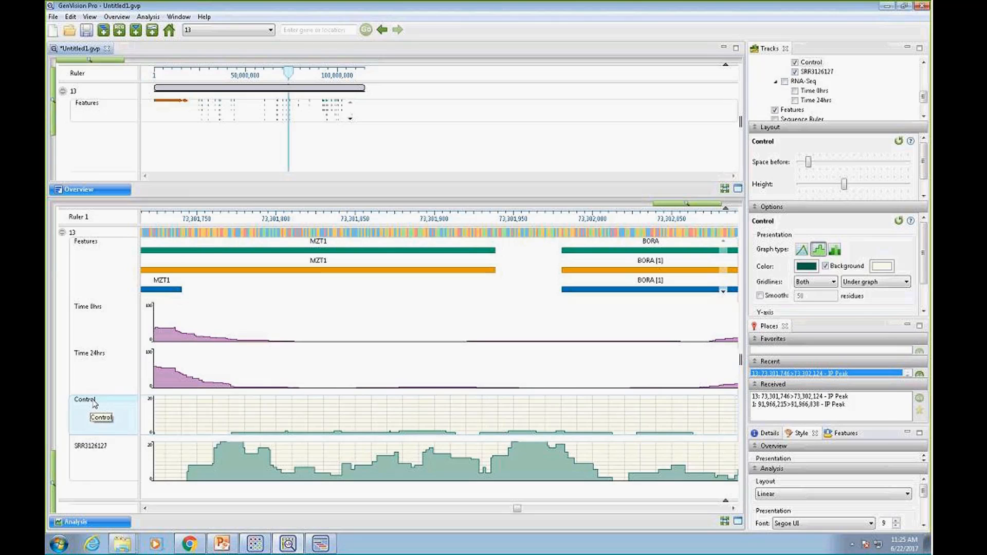
pyautogui.click(107, 451)
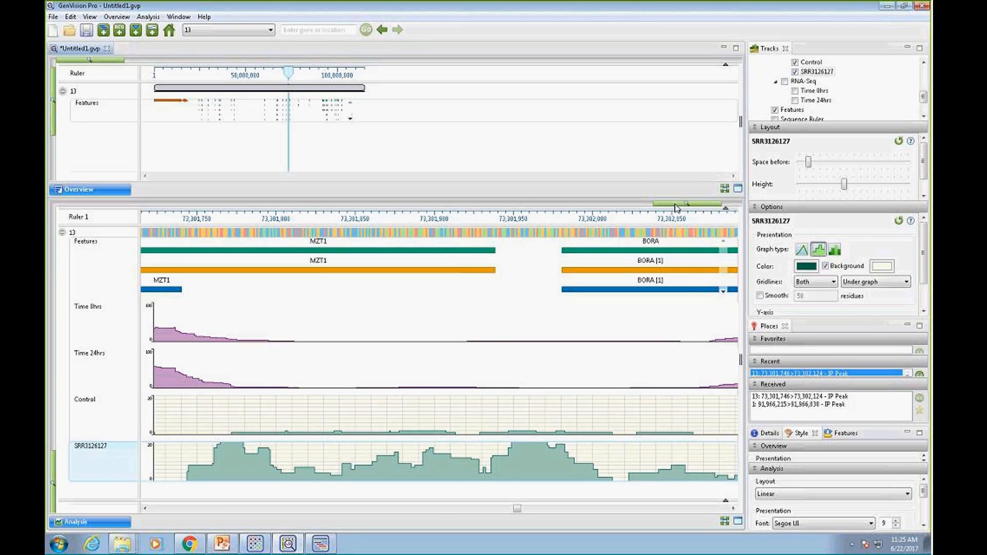
pyautogui.moveTo(676, 205); pyautogui.dragTo(647, 208)
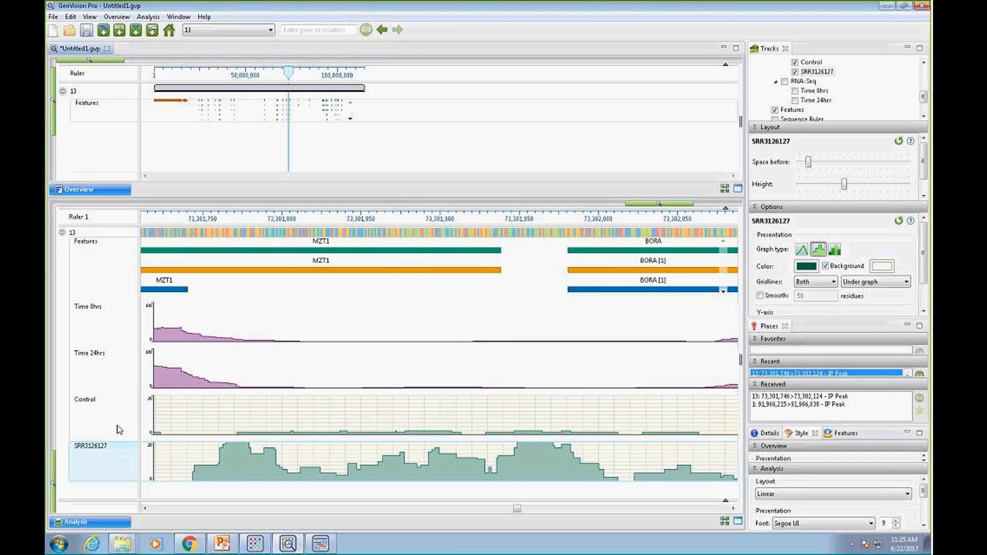
# Give the Control and SRR3126127 tracks a white background and set their gridlines to None
pyautogui.click(114, 407)
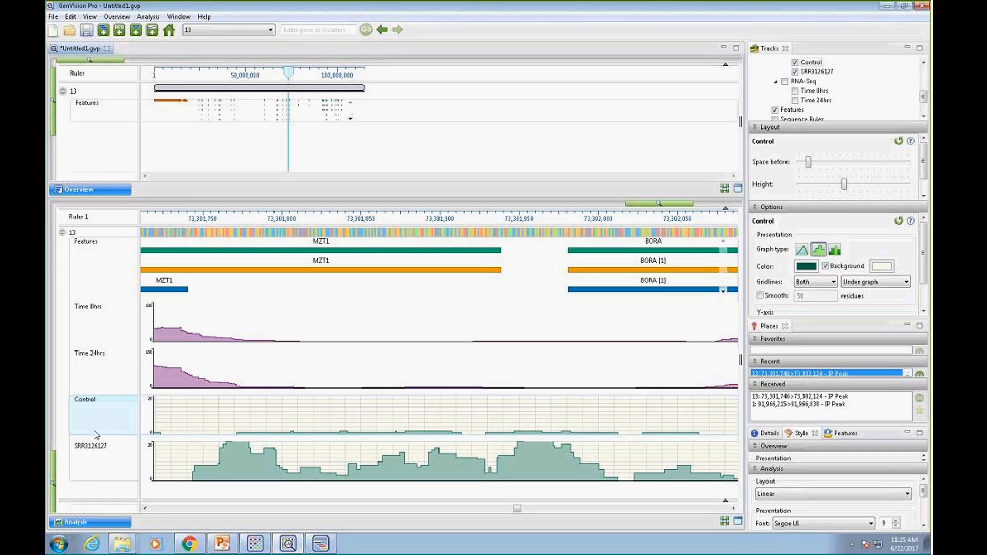
pyautogui.keyDown('ctrl'); pyautogui.click(84, 447); pyautogui.keyUp('ctrl')
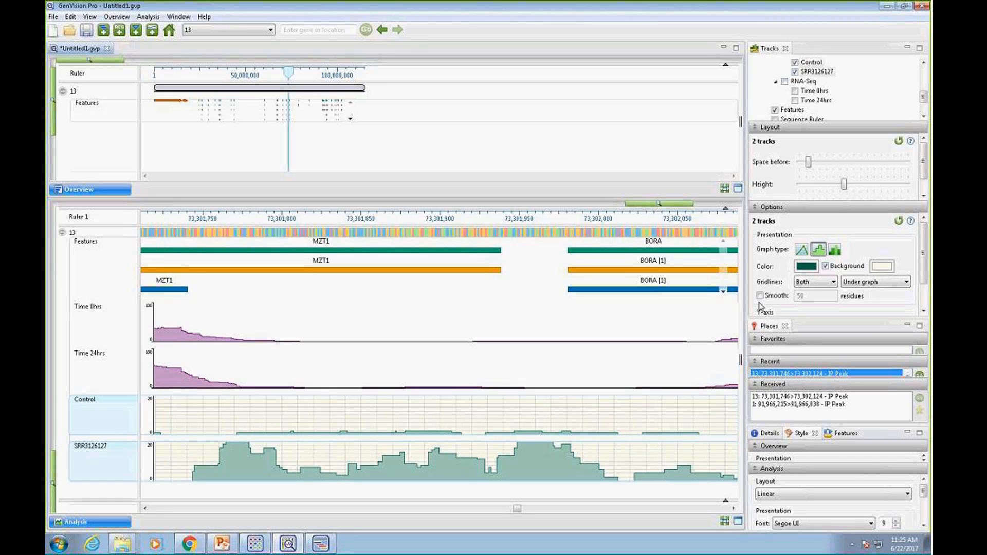
pyautogui.click(883, 267)
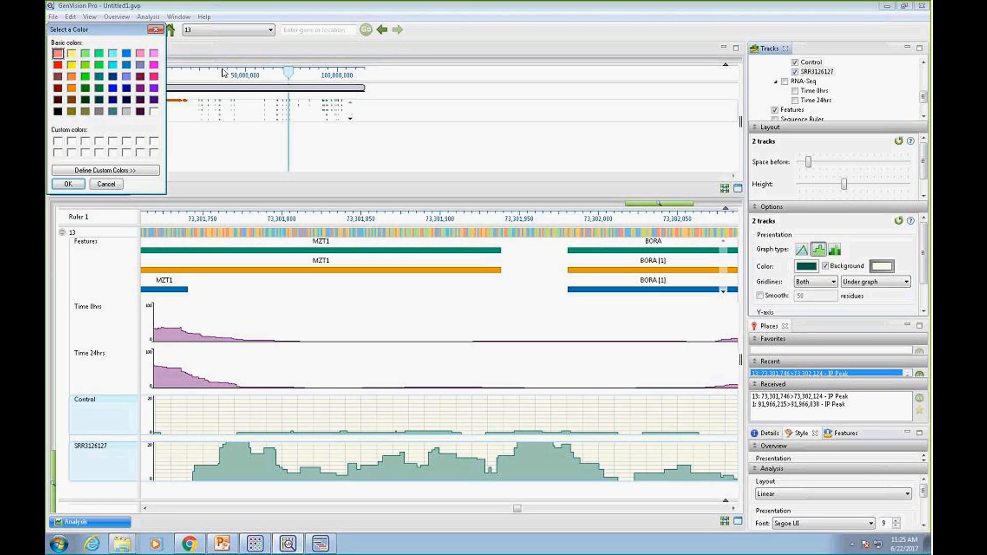
pyautogui.click(154, 111)
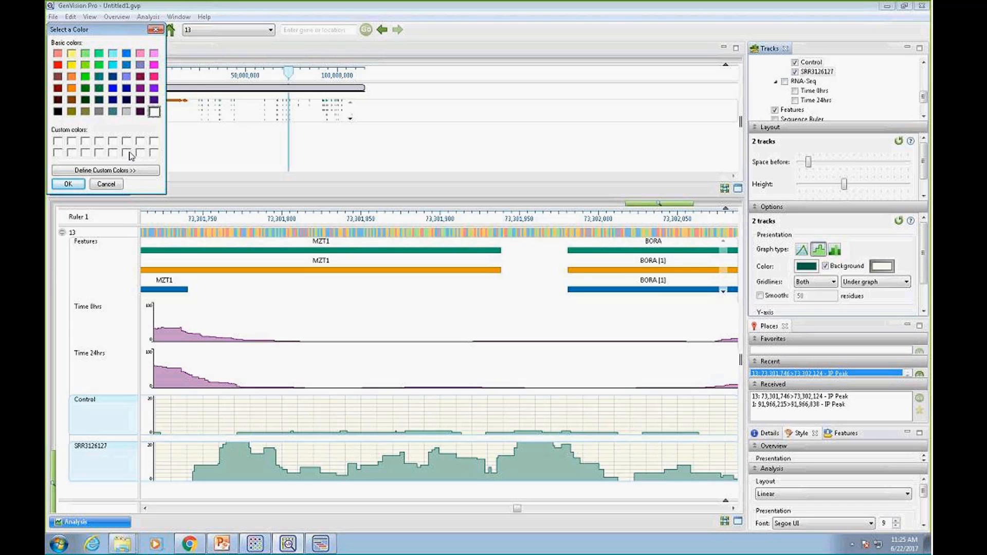
pyautogui.click(68, 184)
pyautogui.click(833, 282)
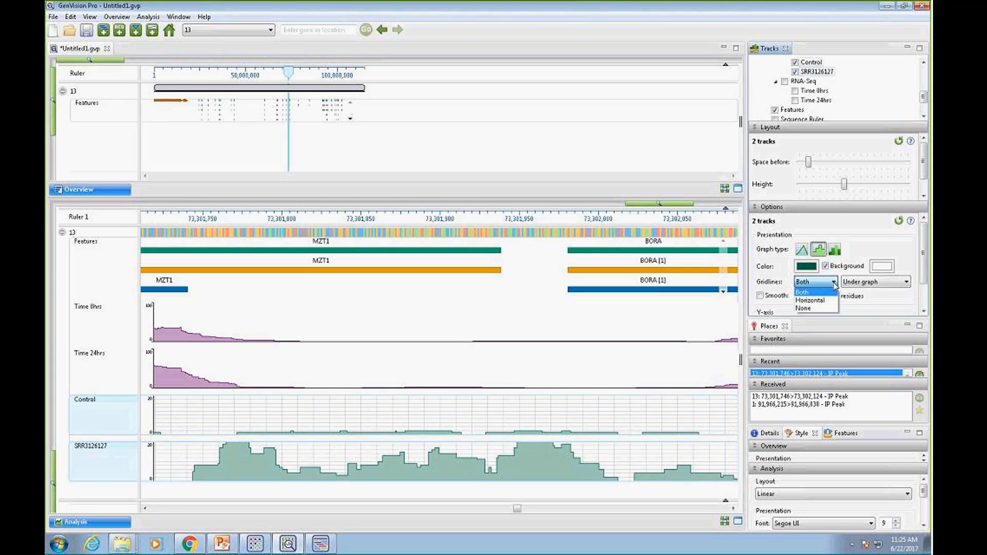
pyautogui.click(813, 308)
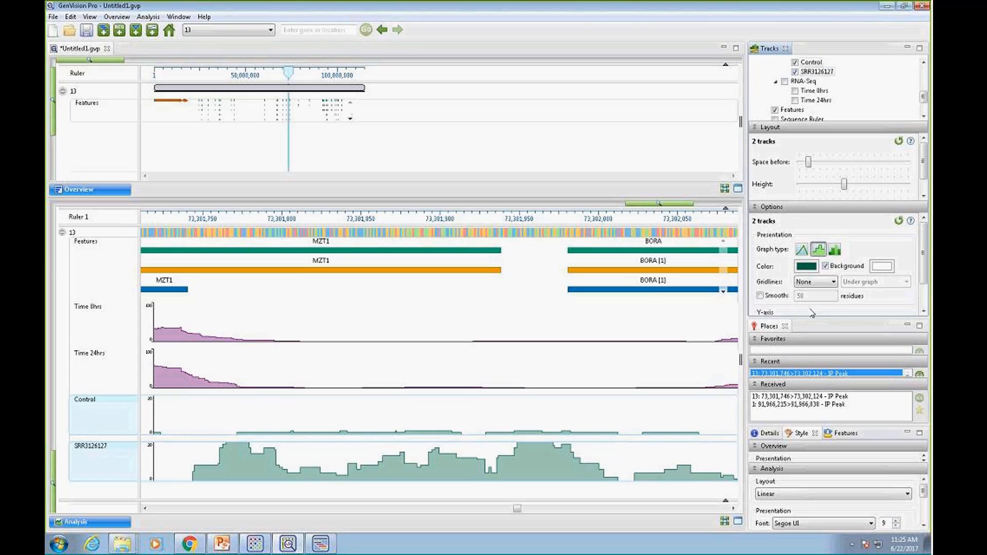
# Change the graph color of the Control and SRR3126127 tracks to blue
pyautogui.click(806, 266)
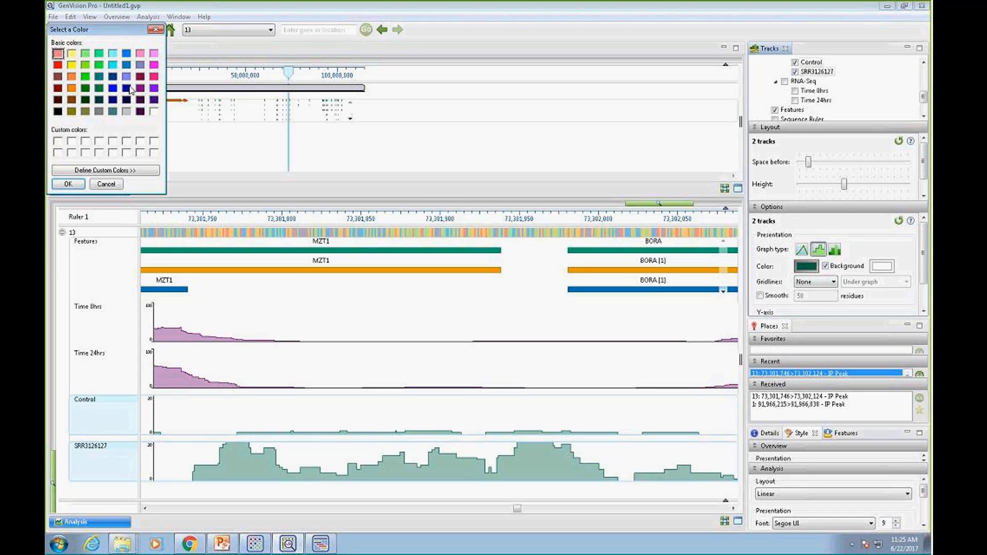
pyautogui.click(112, 89)
pyautogui.click(68, 184)
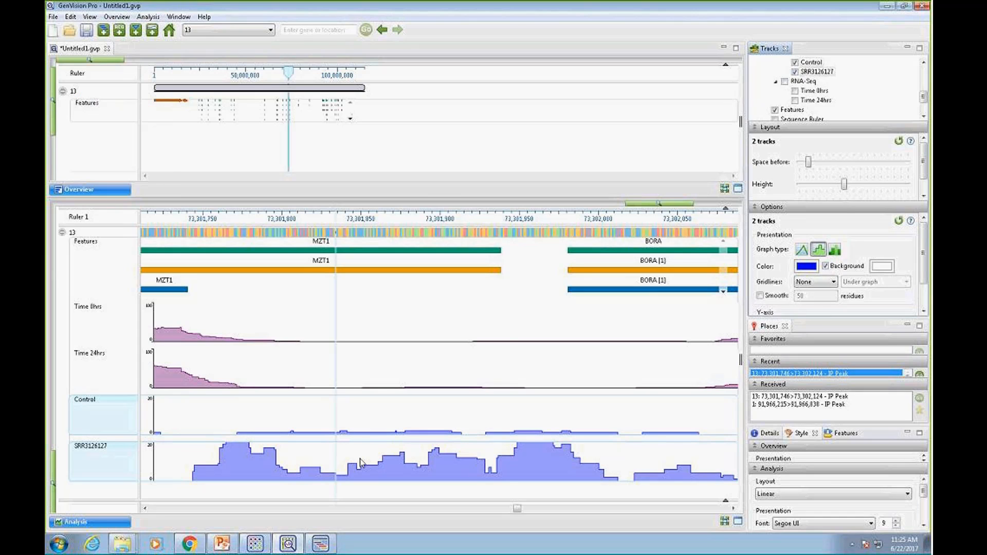
# Set the upper limit of the Y-axis range to 50 for the Control and SRR3126127 tracks
pyautogui.click(624, 206)
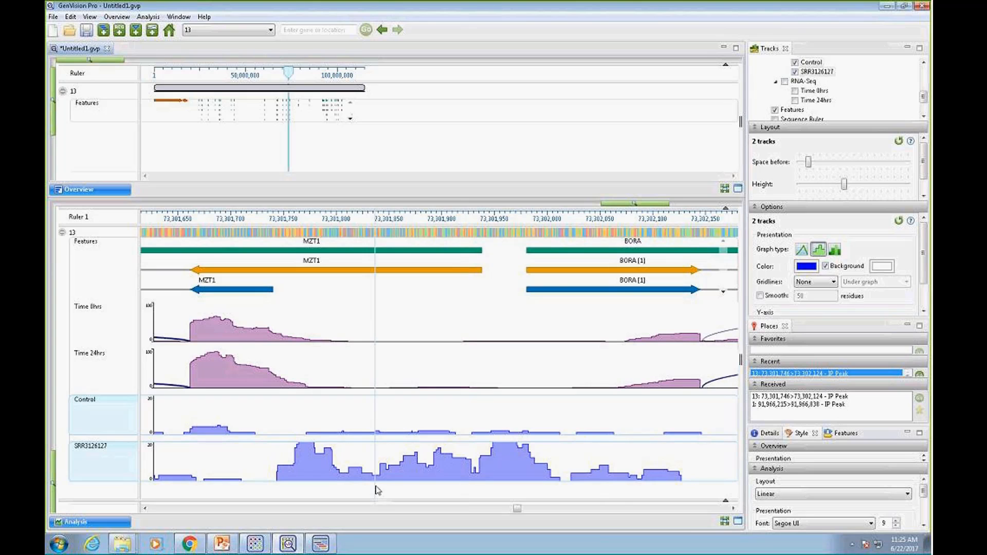
pyautogui.click(590, 207)
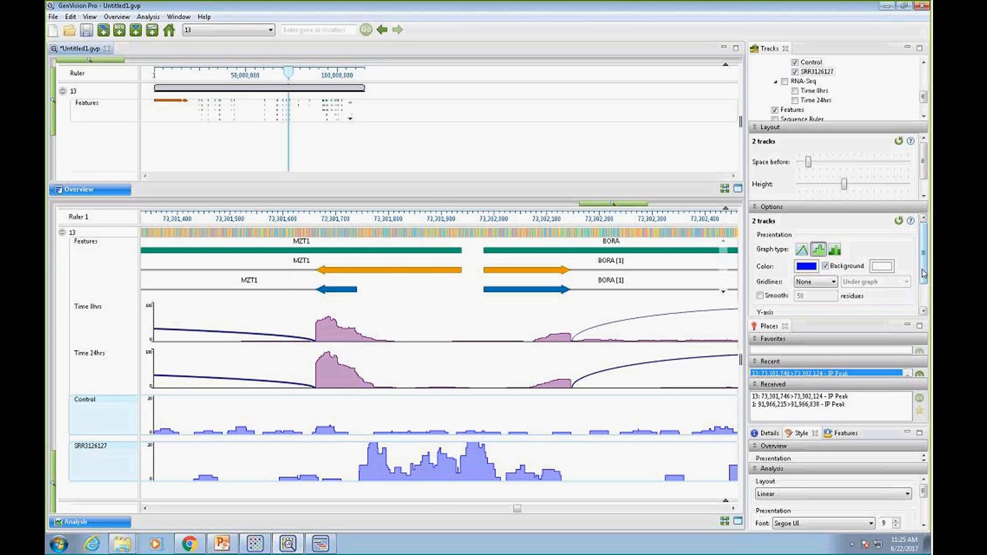
pyautogui.scroll(-2, 924, 274)
pyautogui.click(879, 291)
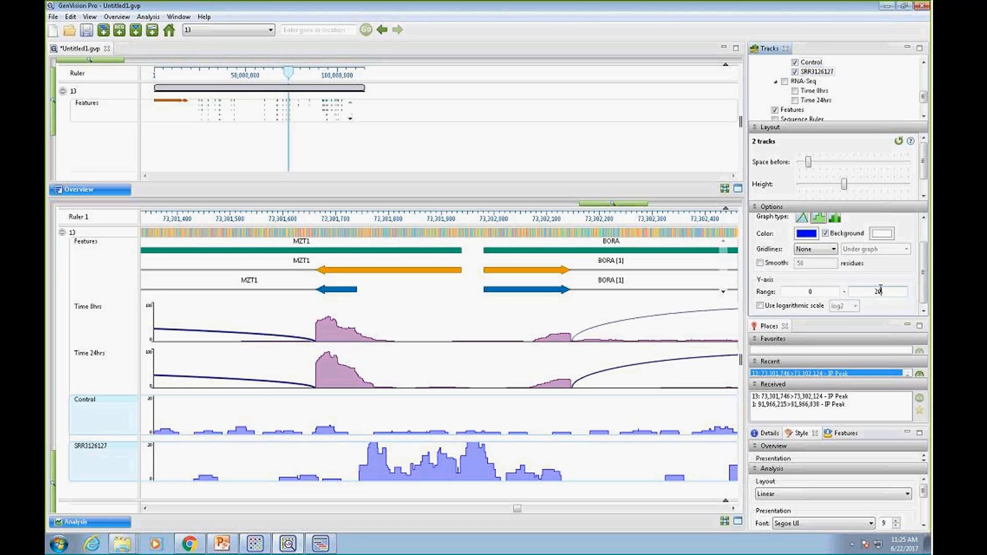
pyautogui.doubleClick(878, 291)
pyautogui.write('50')
pyautogui.press('Return')
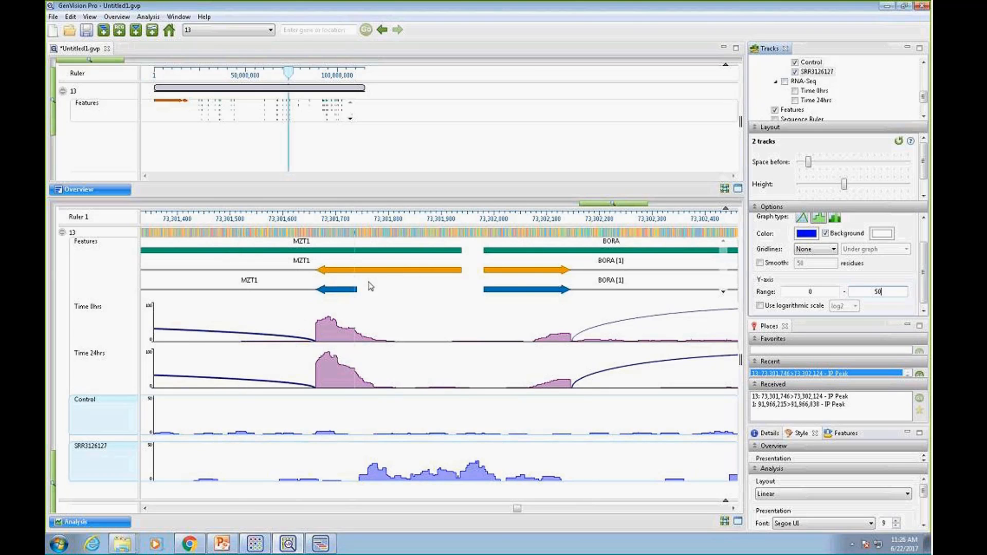
# Compare the SRR3126127 peak with the RNA-Seq coverage and splice arcs across a wider MZT1 and BORA region, and return to ArrayStar's Peak Table
pyautogui.click(146, 509)
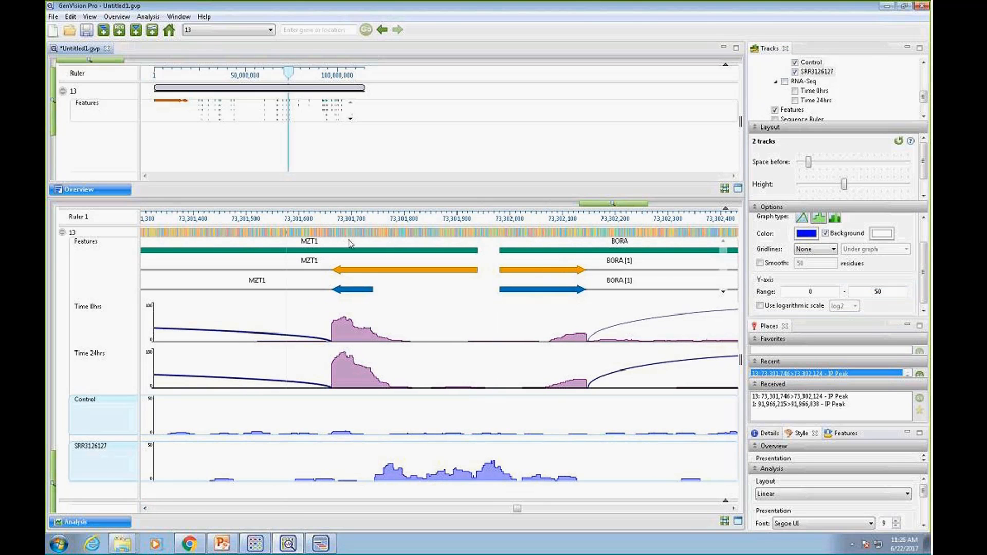
pyautogui.moveTo(609, 206); pyautogui.dragTo(580, 205)
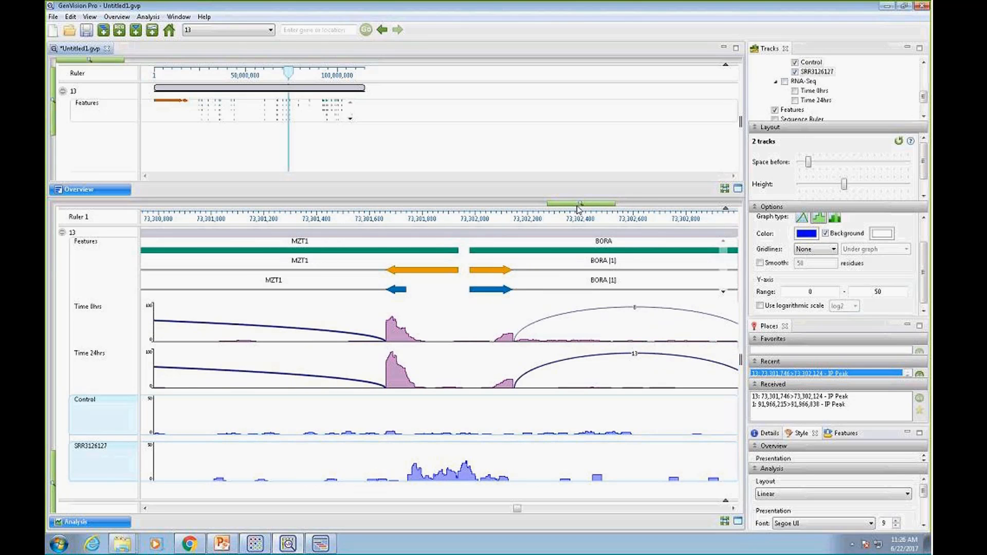
pyautogui.moveTo(581, 205); pyautogui.dragTo(487, 206)
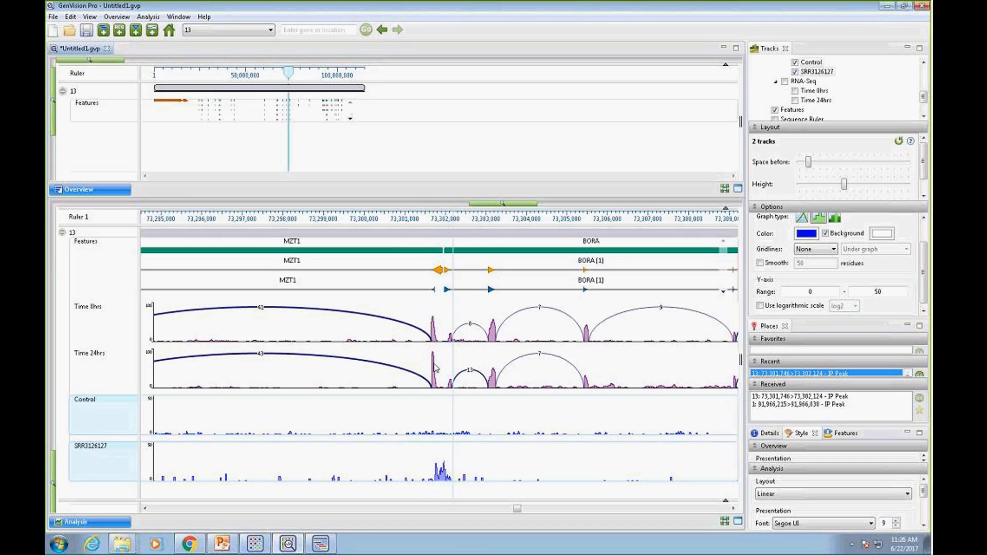
pyautogui.moveTo(520, 208); pyautogui.dragTo(541, 207)
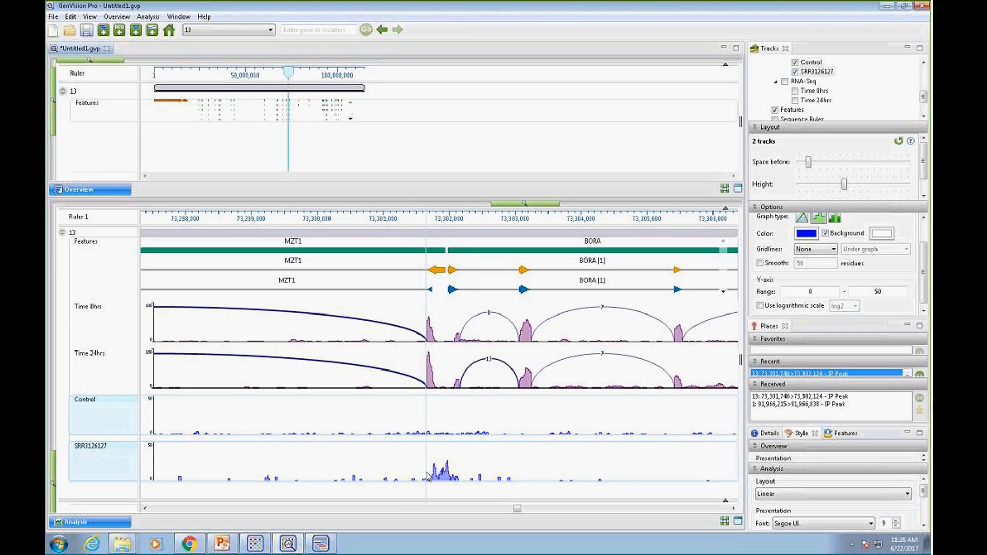
pyautogui.moveTo(427, 477)
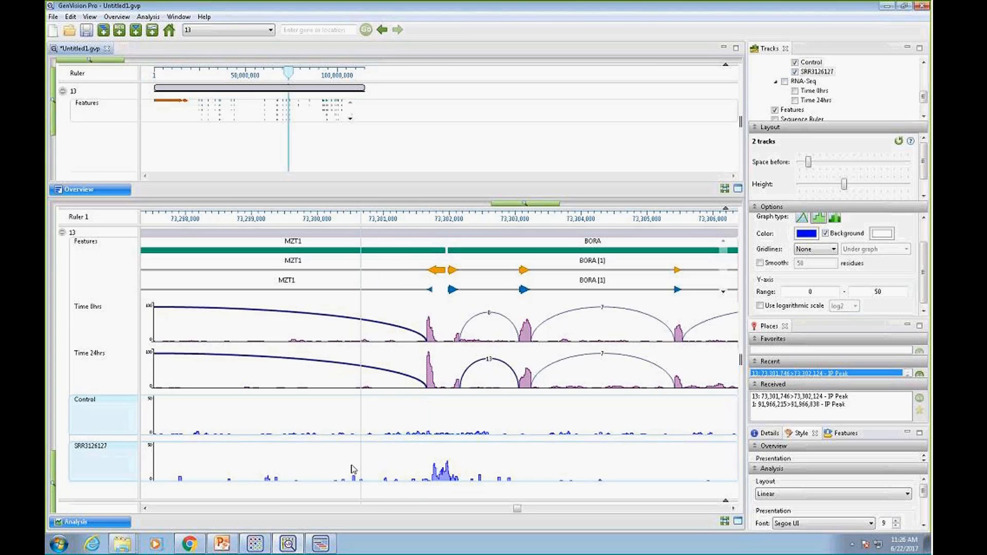
pyautogui.click(256, 544)
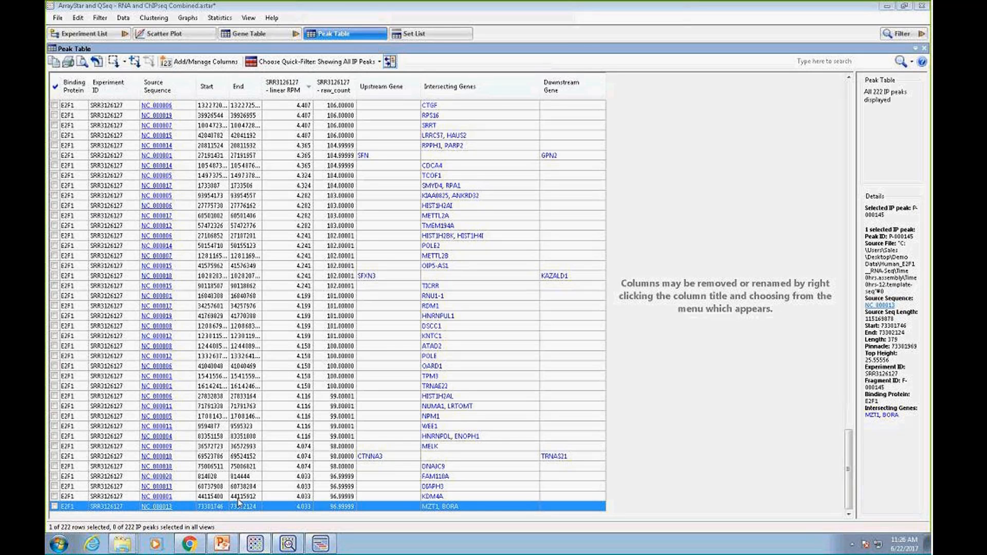
# Select all IP peaks in the Peak Table and show the genes near them in the Gene Table
pyautogui.moveTo(848, 470); pyautogui.dragTo(849, 117)
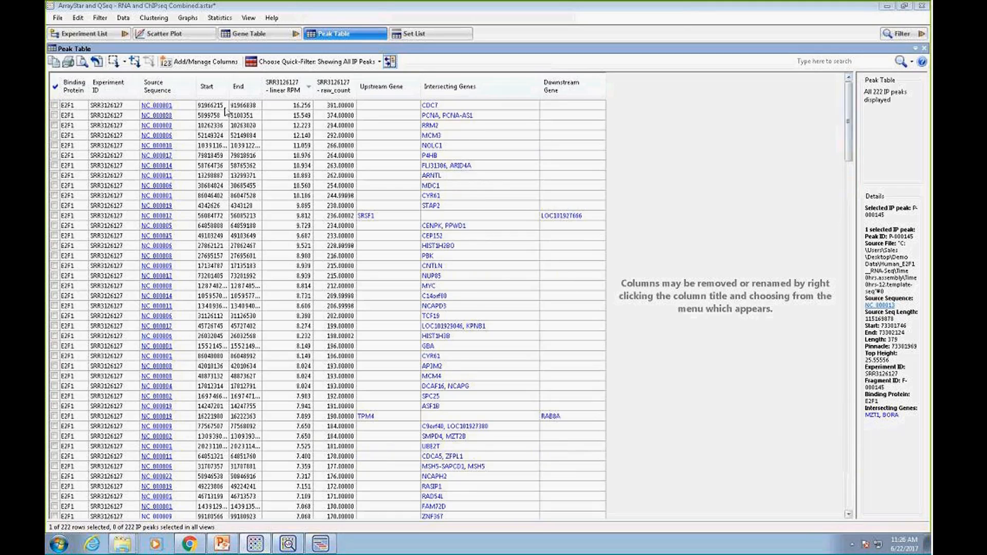
pyautogui.hotkey('ctrl', 'a')
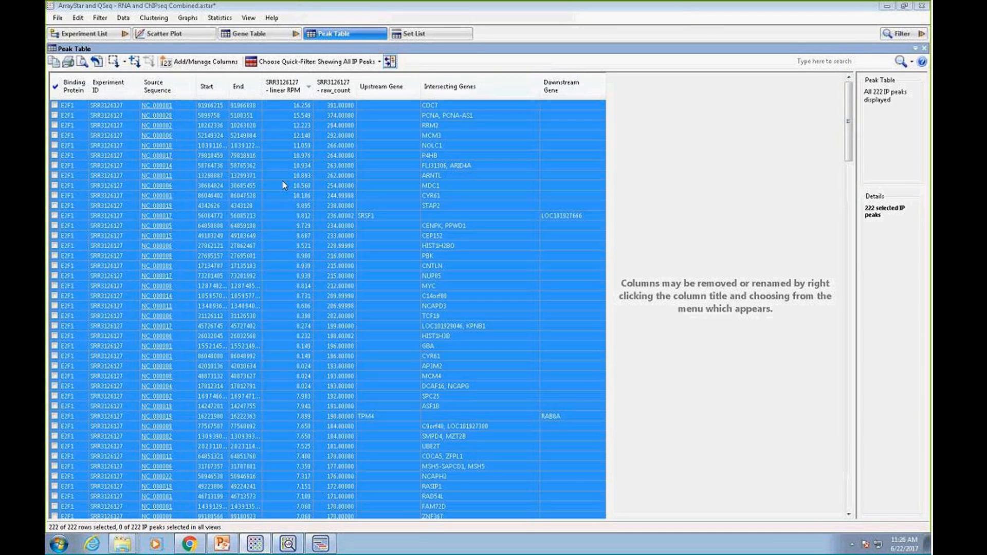
pyautogui.rightClick(271, 242)
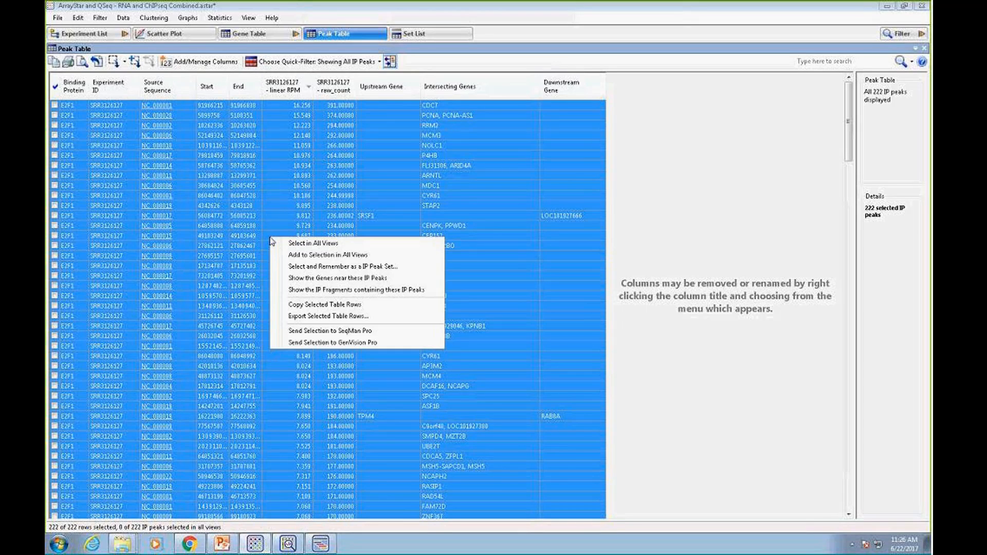
pyautogui.click(310, 281)
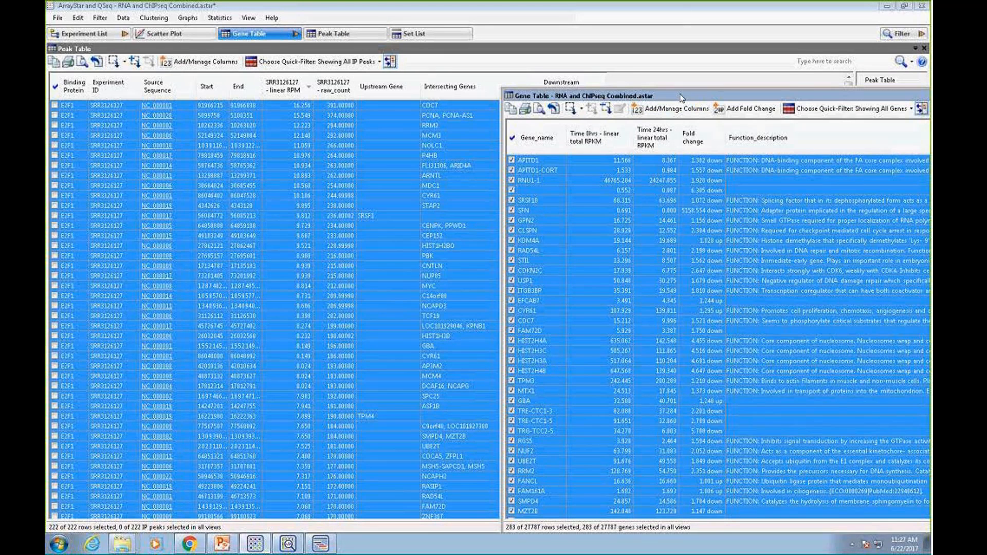
pyautogui.moveTo(678, 95); pyautogui.dragTo(376, 93)
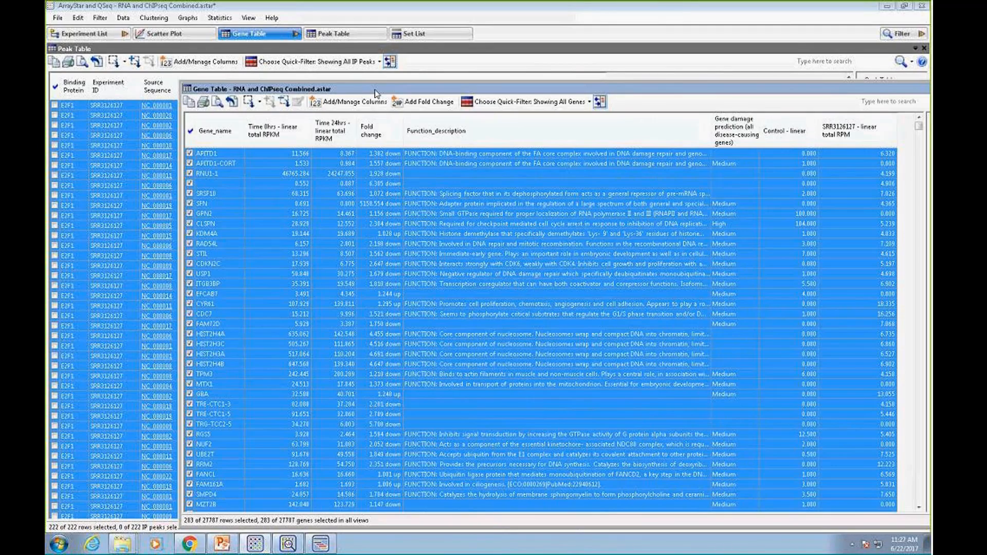
pyautogui.moveTo(438, 90); pyautogui.dragTo(389, 85)
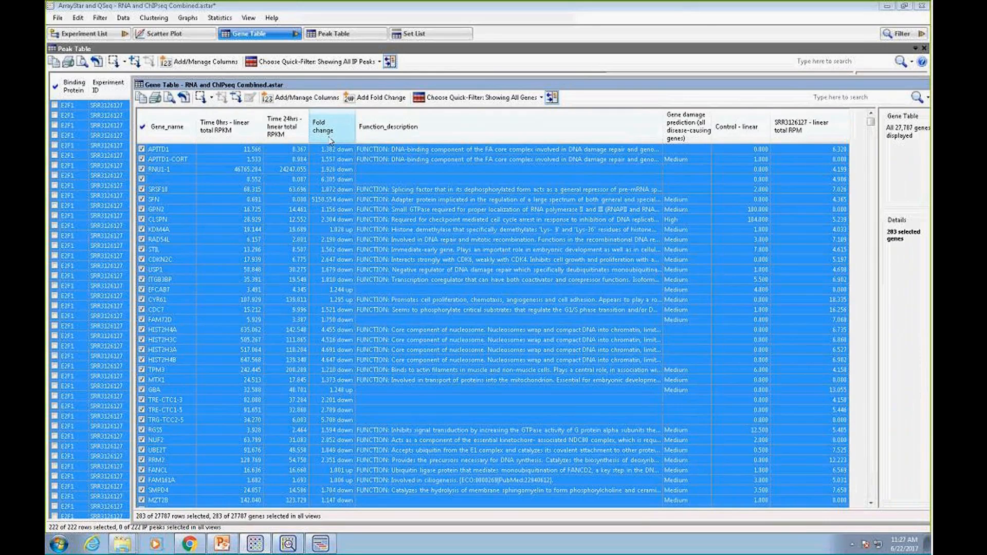
# Remember the selected genes near the IP peaks as a gene set named Genes with Peaks
pyautogui.rightClick(353, 283)
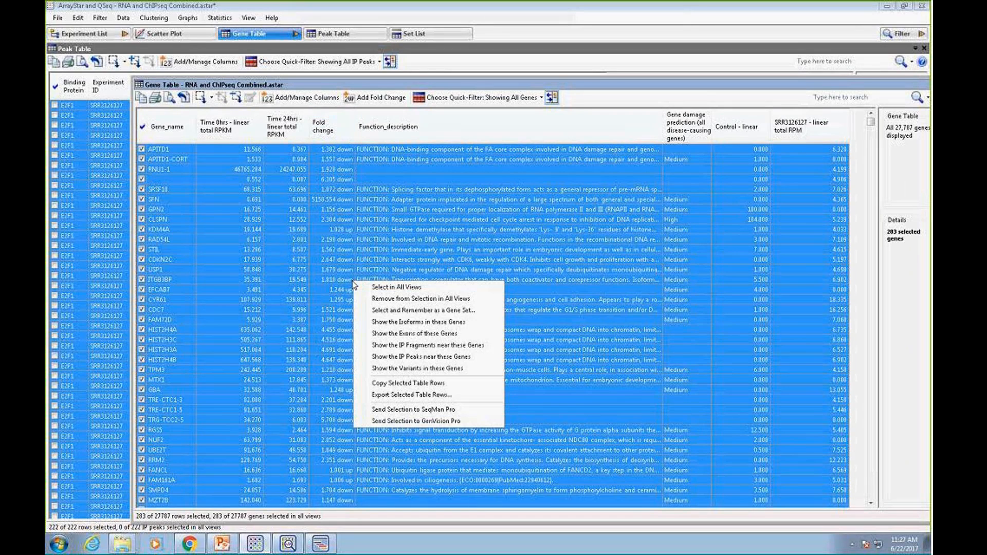
pyautogui.click(393, 310)
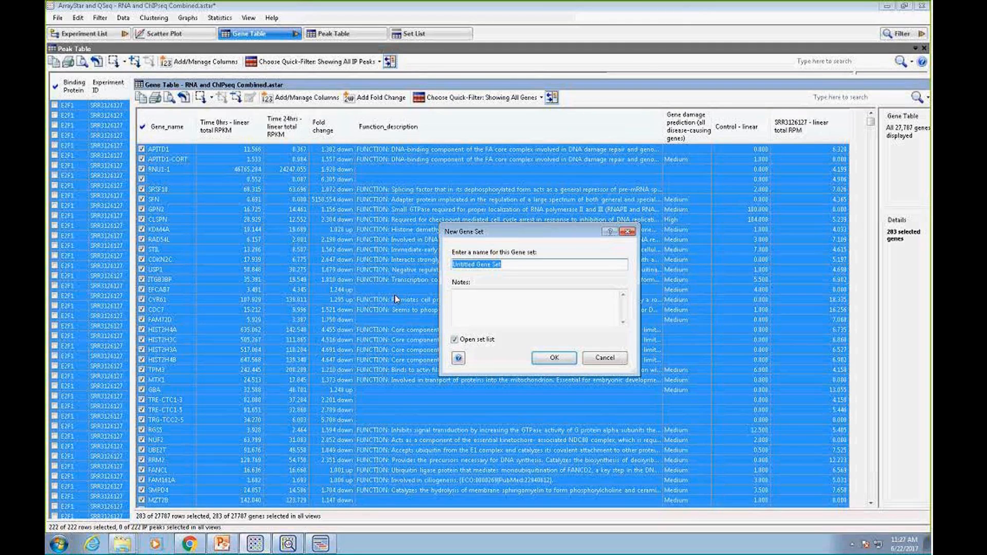
pyautogui.write('Genes with Peaks')
pyautogui.click(549, 358)
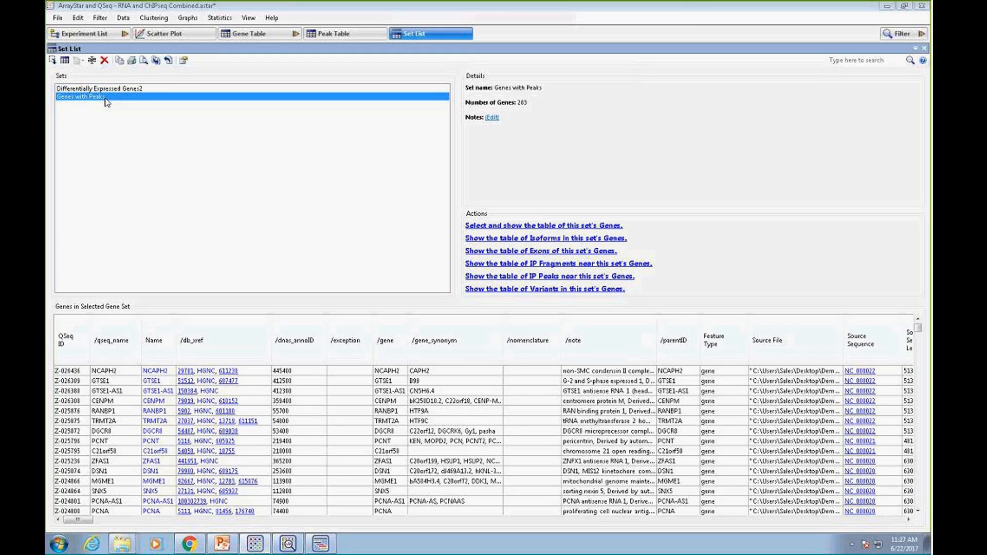
# Create a proportional Venn diagram comparing the Differentially Expressed Genes2 and Genes with Peaks sets
pyautogui.click(192, 20)
pyautogui.click(206, 65)
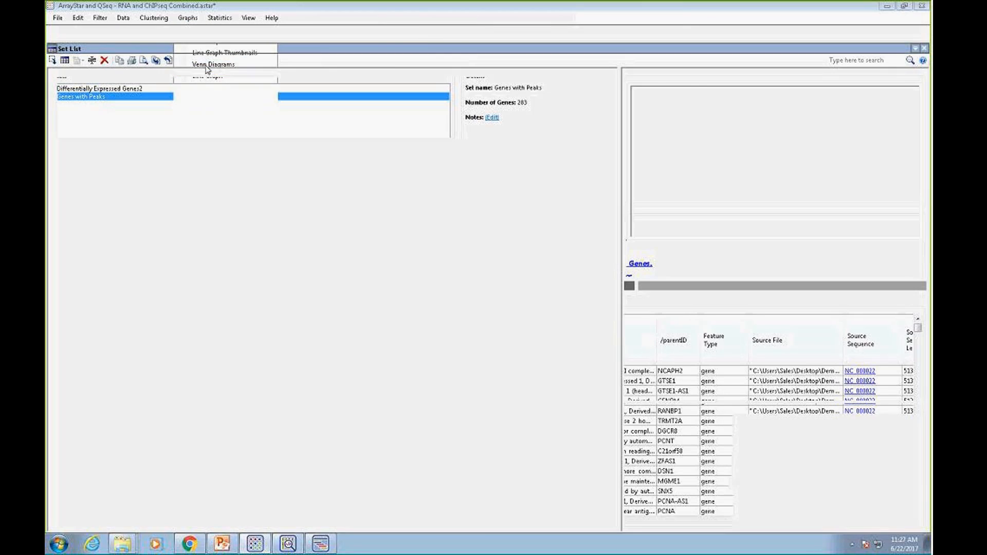
pyautogui.click(82, 61)
pyautogui.click(91, 61)
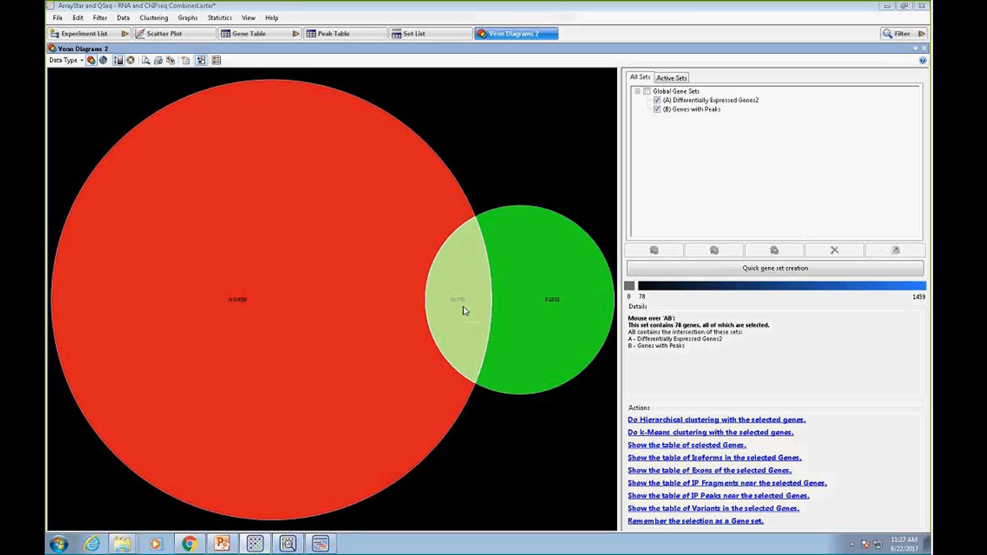
# Select the intersection of the two gene sets in the Venn diagram and show its genes in the Gene Table
pyautogui.click(464, 307)
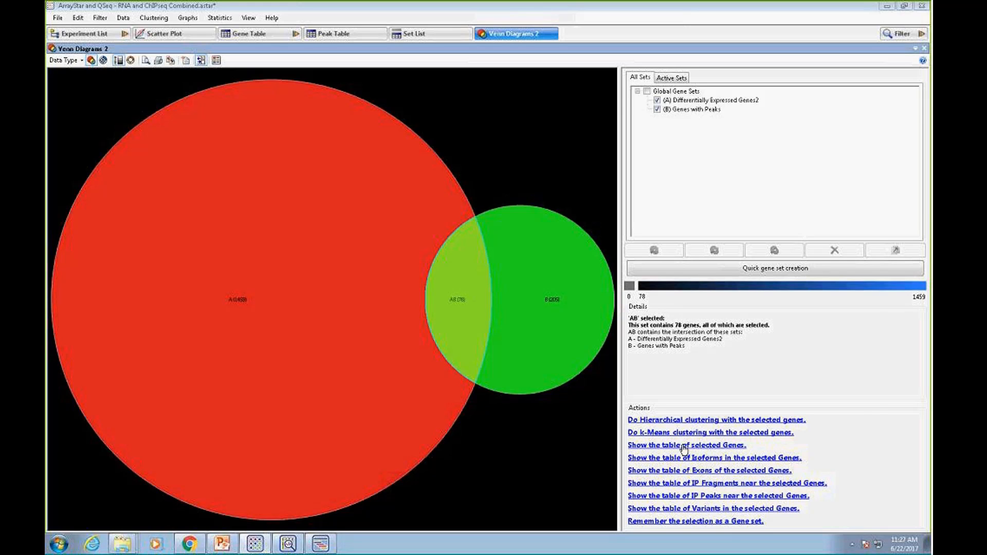
pyautogui.click(684, 446)
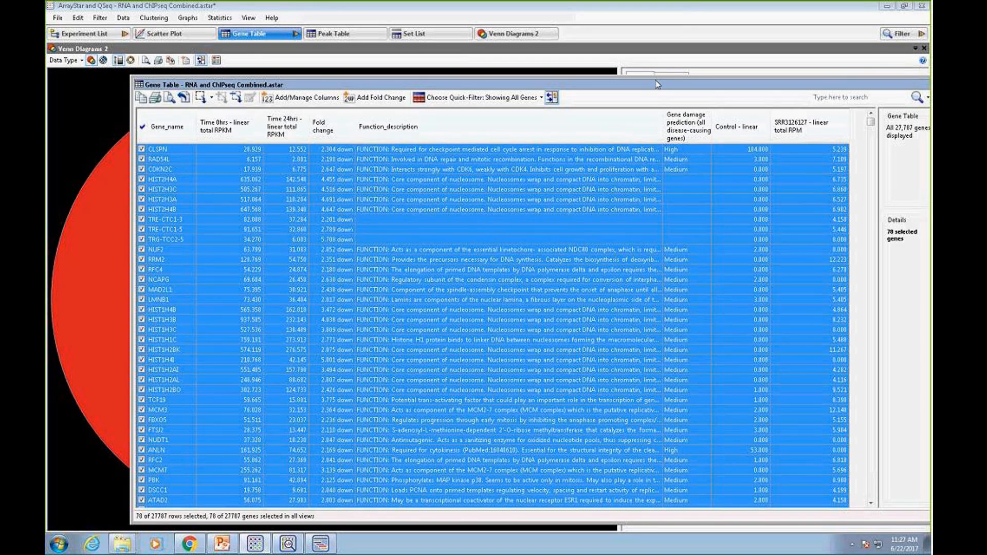
pyautogui.moveTo(659, 84); pyautogui.dragTo(606, 67)
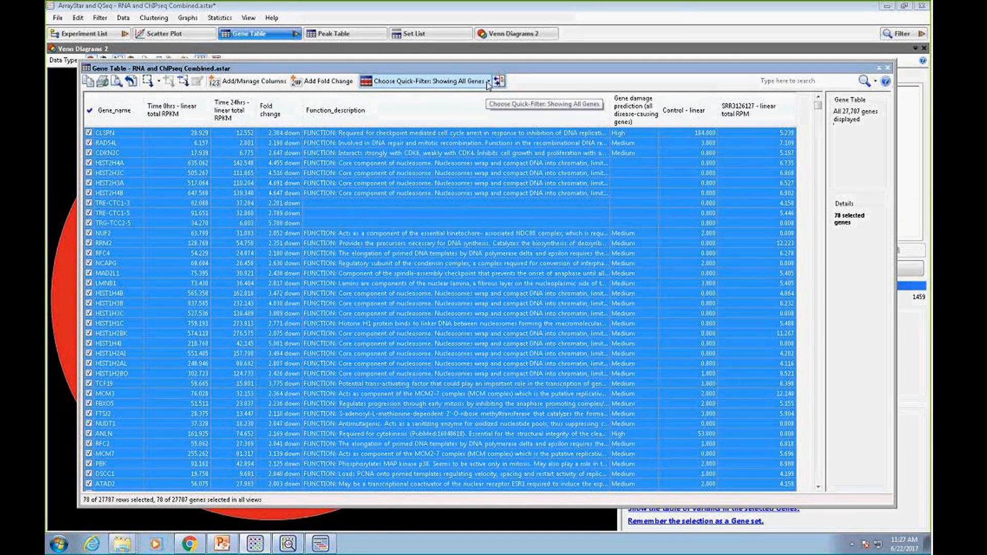
pyautogui.press('Escape')
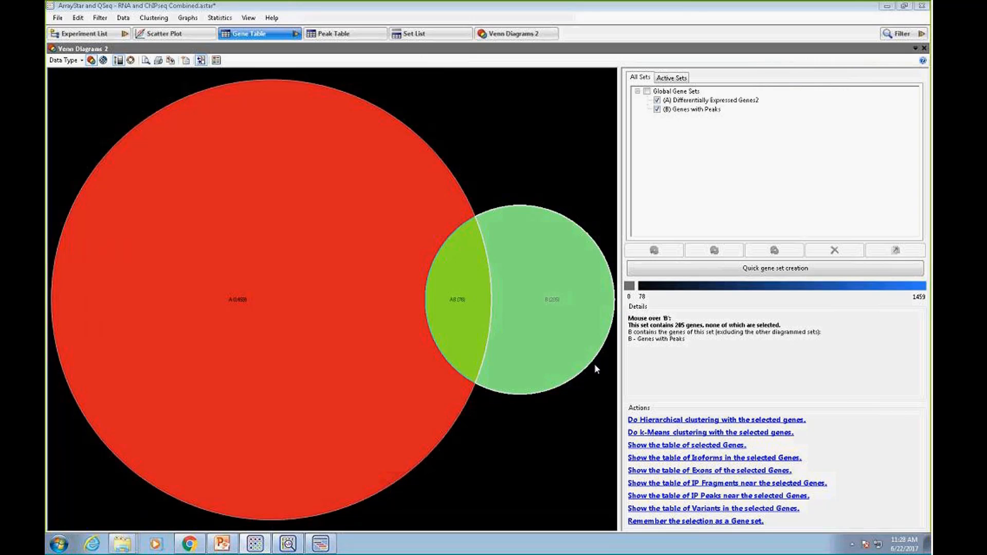
pyautogui.click(269, 35)
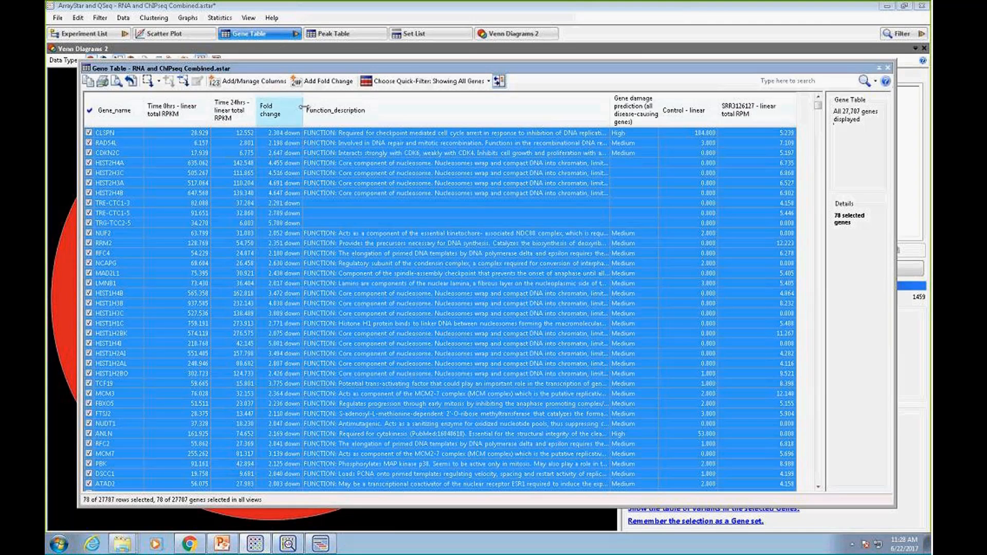
# Filter the Gene Table to show only the selected genes
pyautogui.click(489, 82)
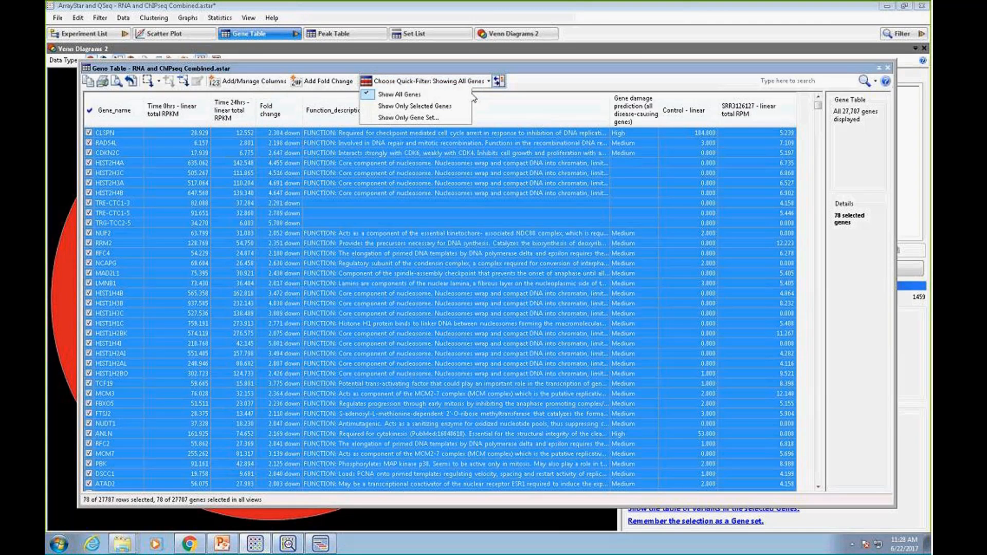
pyautogui.click(420, 107)
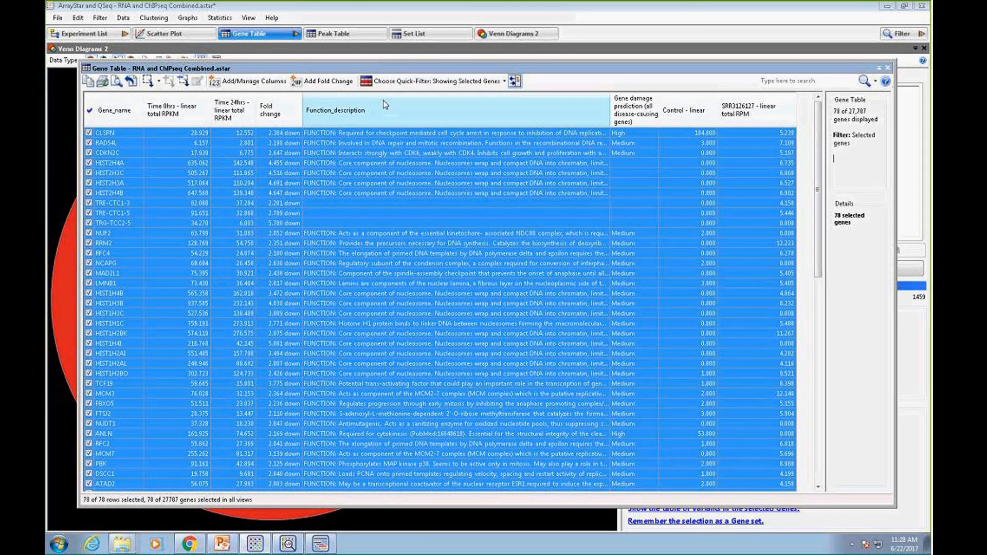
pyautogui.moveTo(609, 73); pyautogui.dragTo(607, 76)
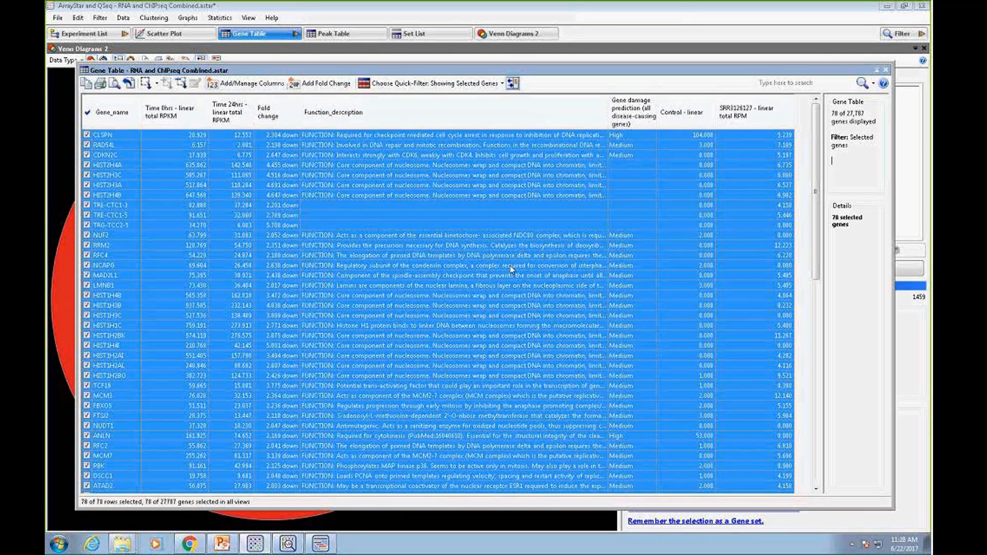
# Browse the gene info annotations available as additional columns for the Gene Table, down to the end of the list
pyautogui.click(244, 87)
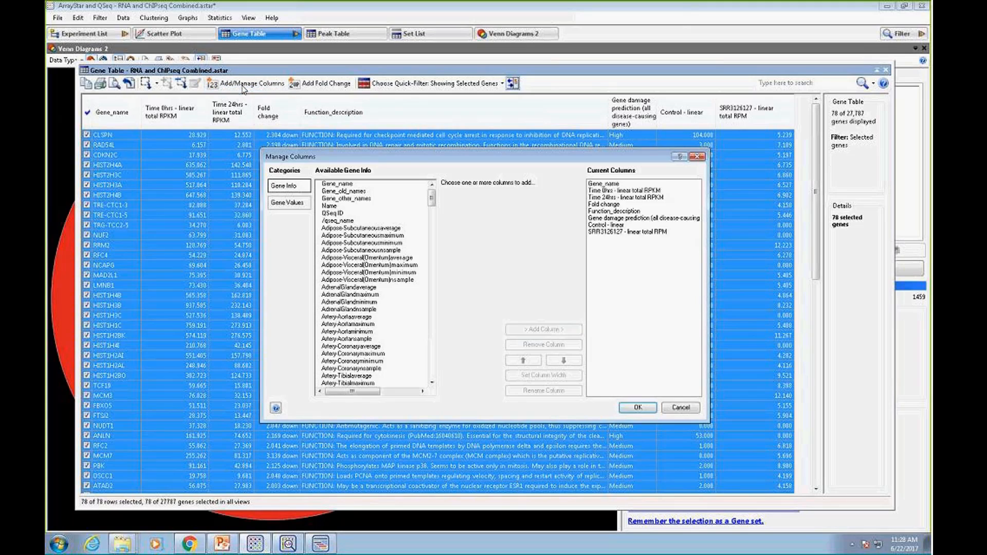
pyautogui.moveTo(410, 160); pyautogui.dragTo(429, 159)
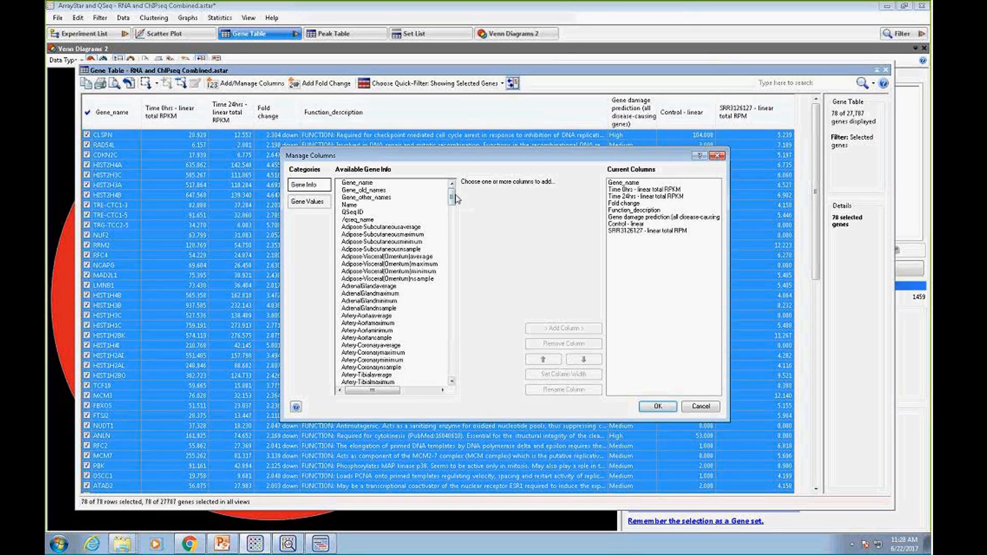
pyautogui.moveTo(452, 198); pyautogui.dragTo(459, 372)
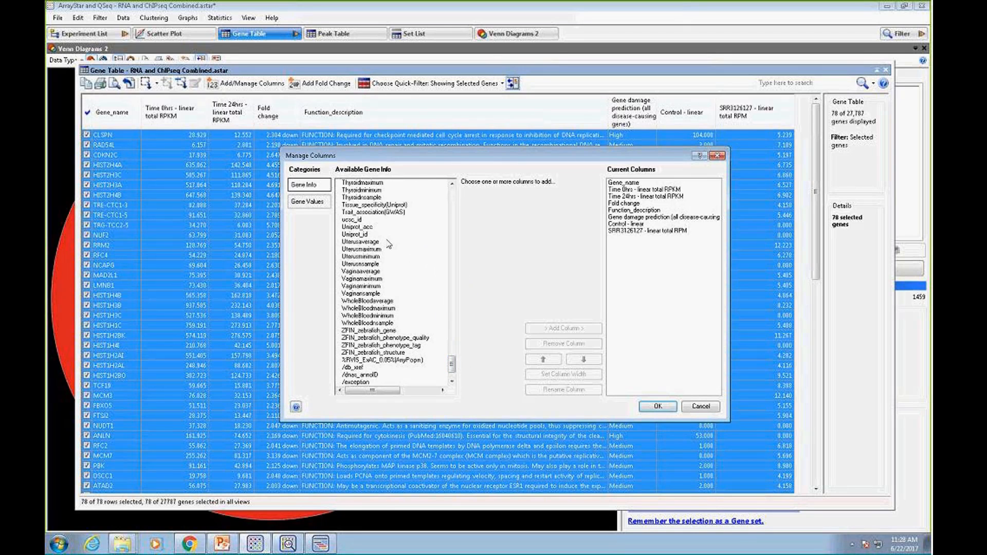
pyautogui.moveTo(668, 162); pyautogui.dragTo(641, 167)
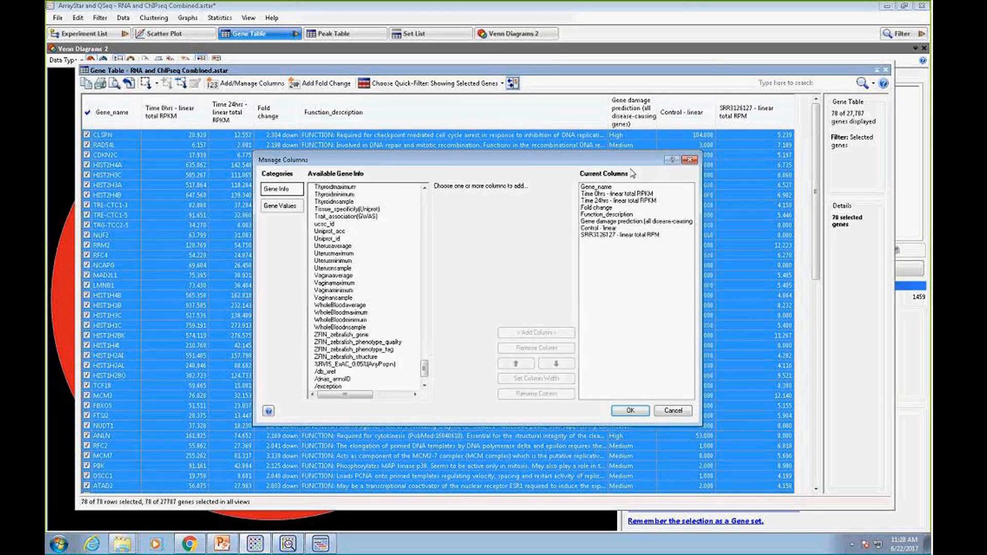
# Switch to Chrome to view DNASTAR's dbNSFP gene level annotations page, and return to ArrayStar and dismiss the column management dialog
pyautogui.moveTo(192, 546)
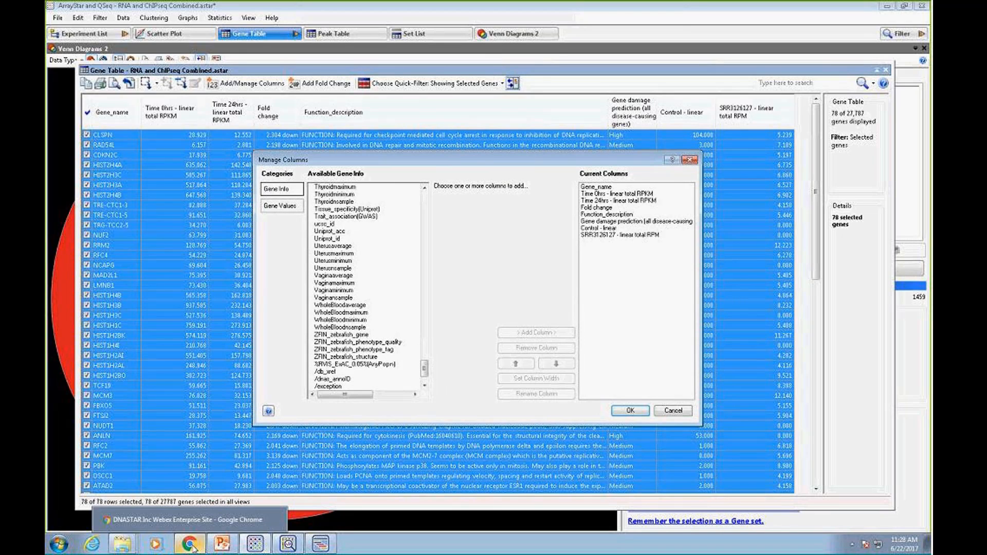
pyautogui.click(192, 546)
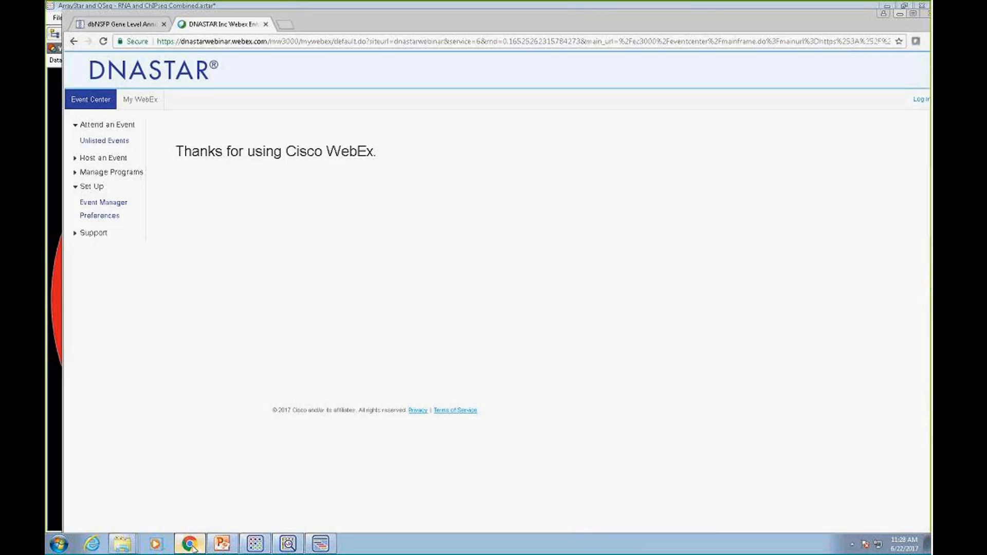
pyautogui.click(135, 24)
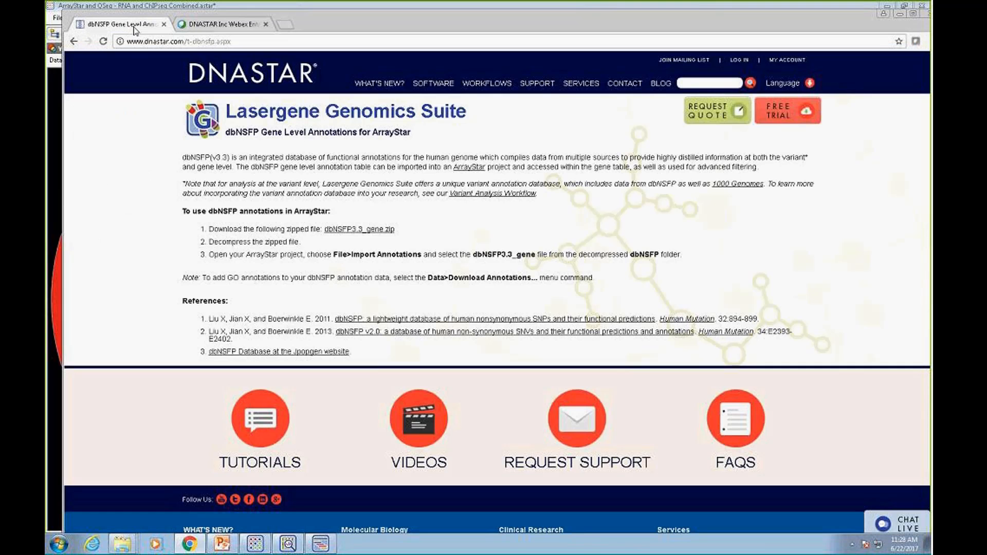
pyautogui.moveTo(486, 84)
pyautogui.click(900, 14)
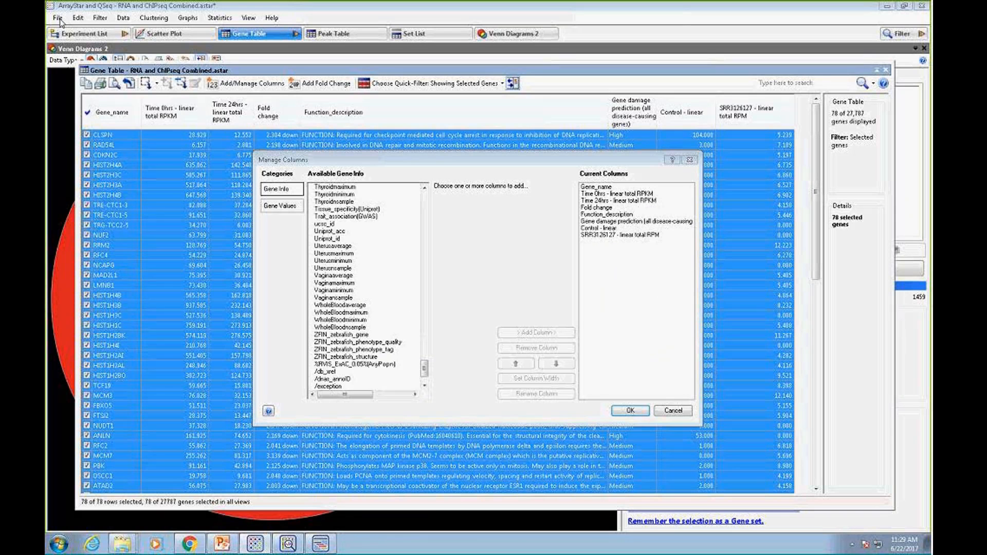
pyautogui.click(673, 410)
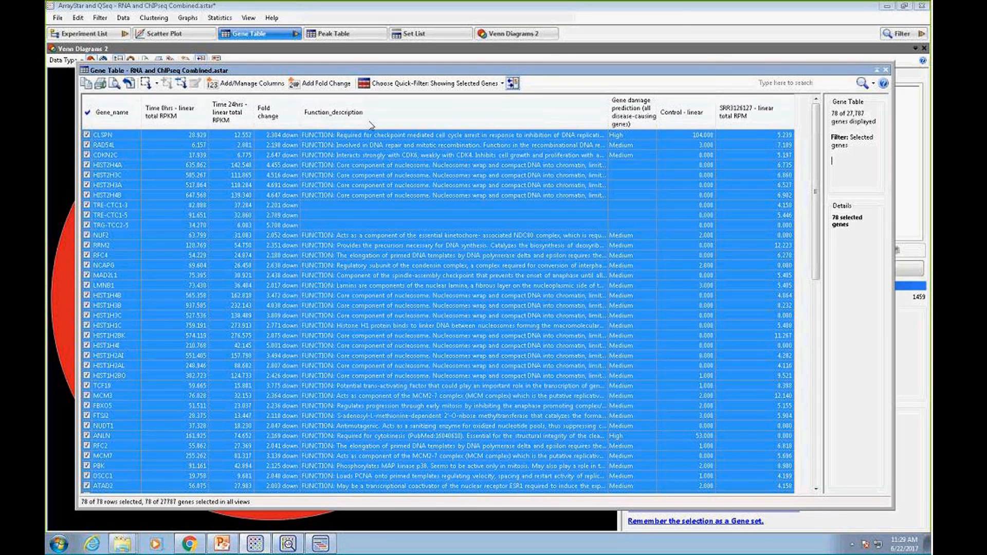
# Look up the dbNSFP3.3_gene file in the annotation import dialog and cancel the import
pyautogui.click(58, 17)
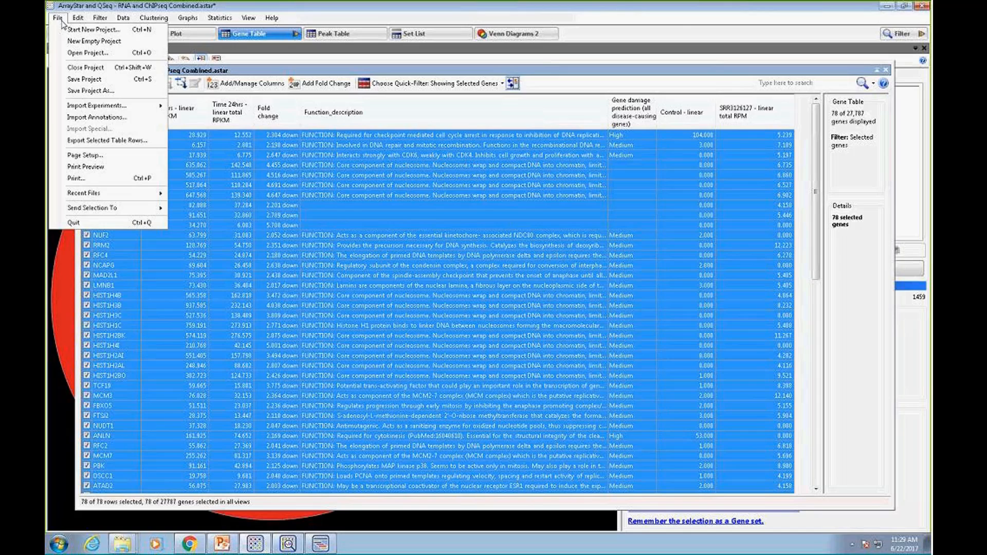
pyautogui.click(95, 118)
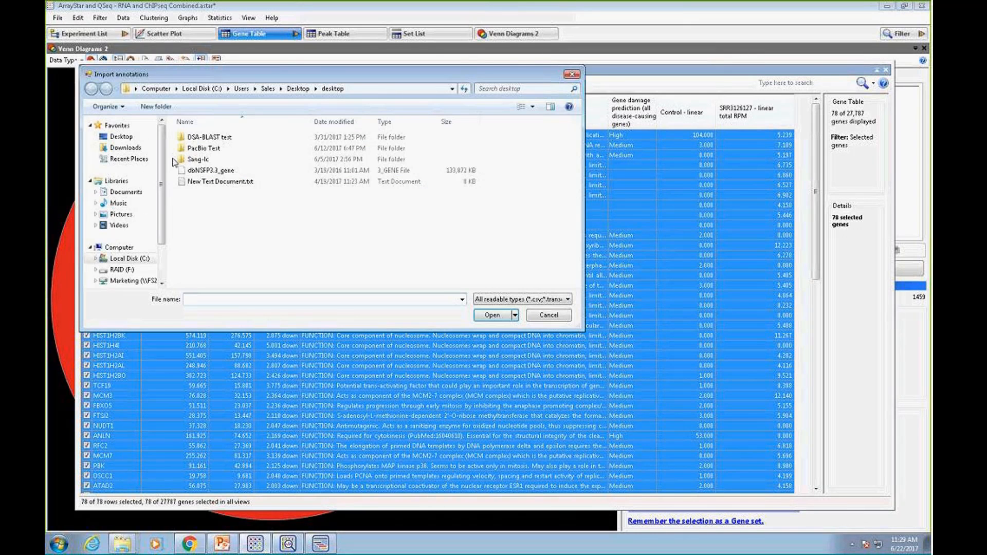
pyautogui.click(549, 319)
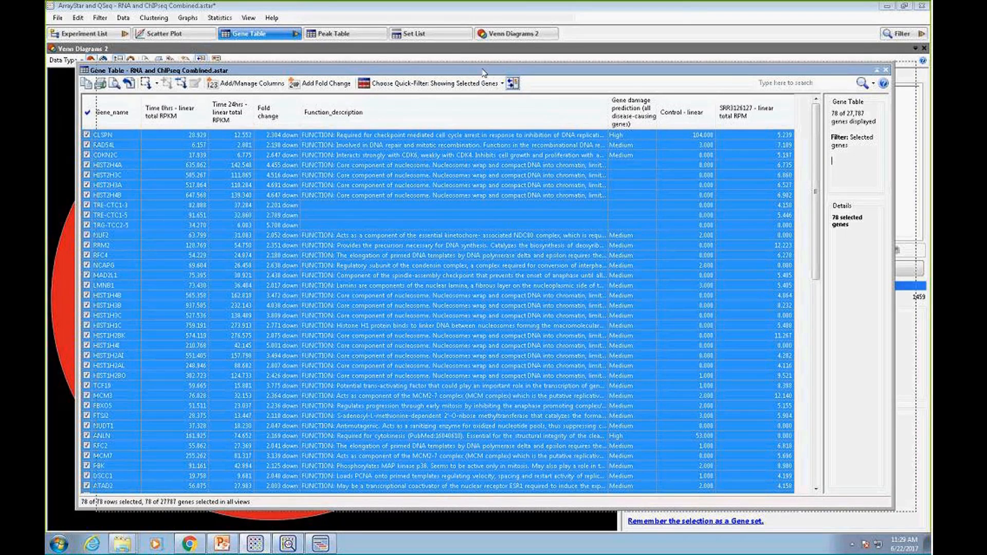
# Send the selected intersection genes from the Gene Table to GenVision Pro
pyautogui.moveTo(463, 73); pyautogui.dragTo(484, 74)
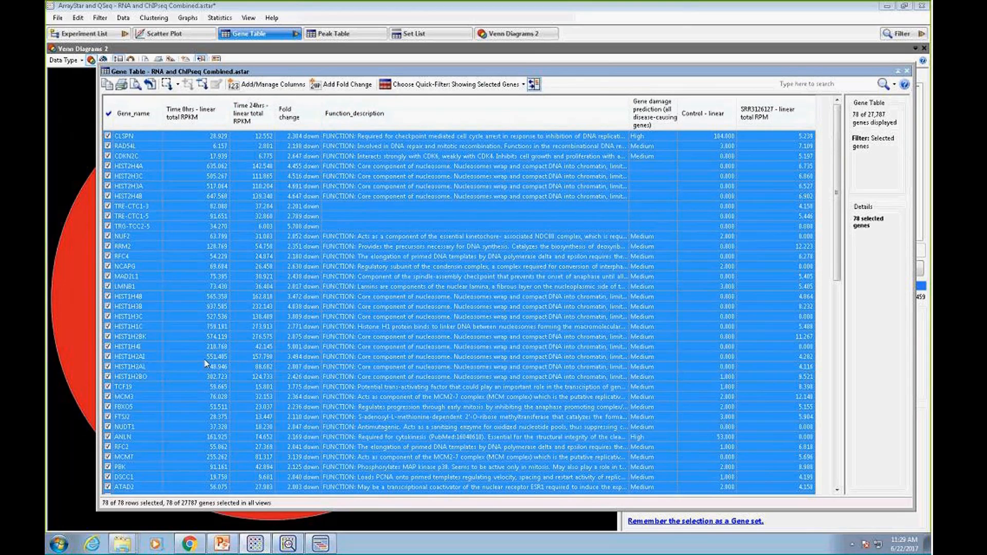
pyautogui.moveTo(204, 364)
pyautogui.rightClick(376, 174)
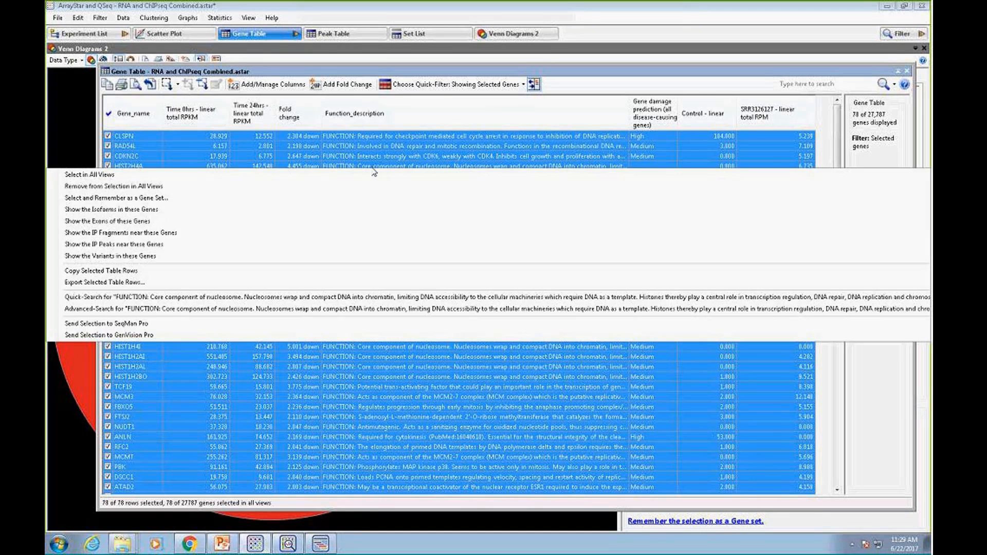
pyautogui.rightClick(382, 157)
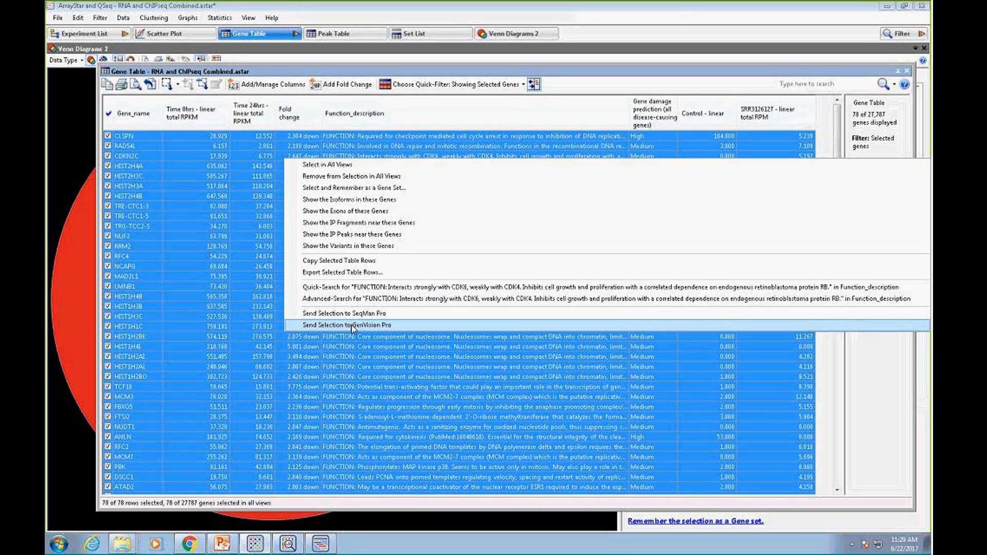
pyautogui.click(352, 325)
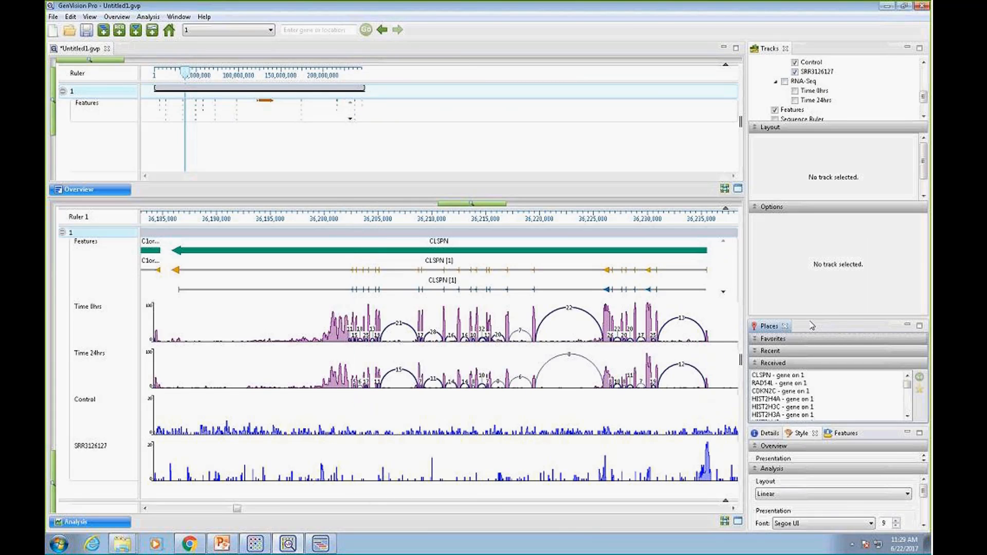
# Enlarge the Places view and dock it alongside Details, Style and Features to show more of the received genes
pyautogui.moveTo(811, 319); pyautogui.dragTo(818, 198)
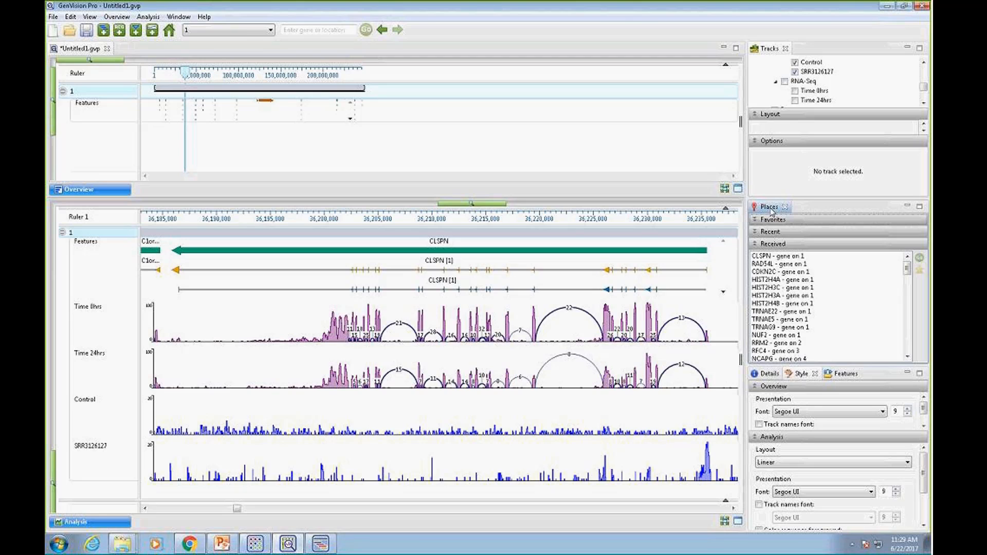
pyautogui.moveTo(771, 211); pyautogui.dragTo(882, 376)
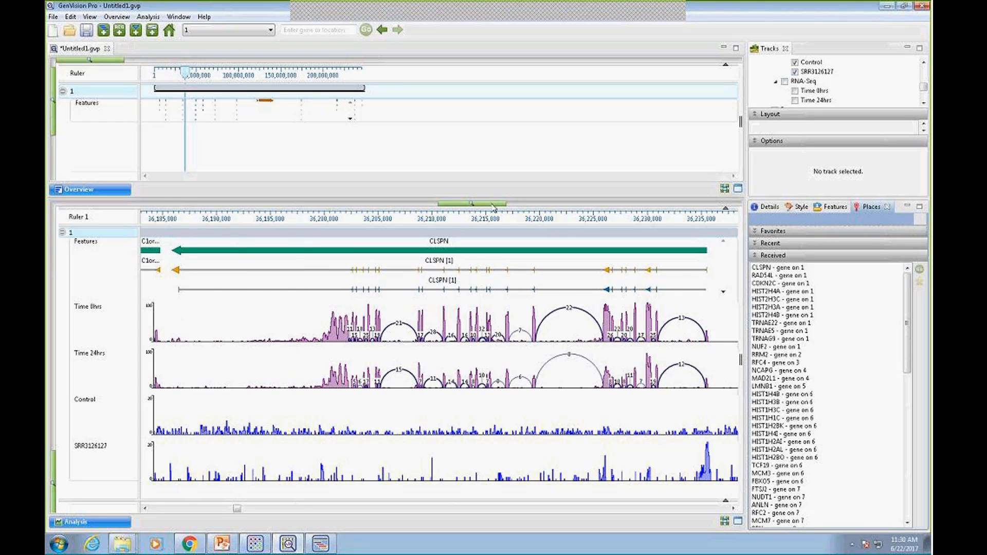
# Examine the splice junctions and the ChIP-Seq peak at the start of CLSPN in close-up, and show the Time 0hrs track's options
pyautogui.moveTo(492, 204); pyautogui.dragTo(515, 204)
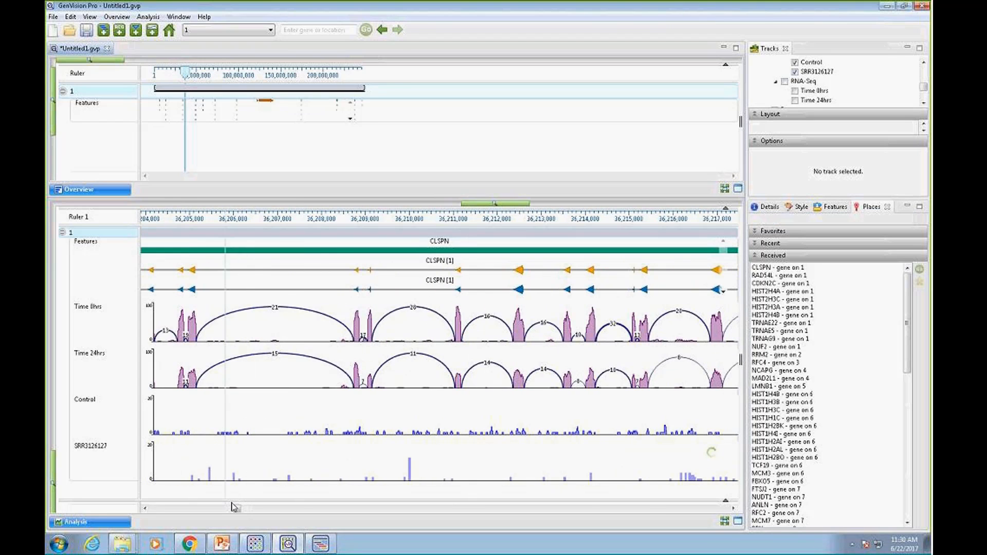
pyautogui.click(734, 510)
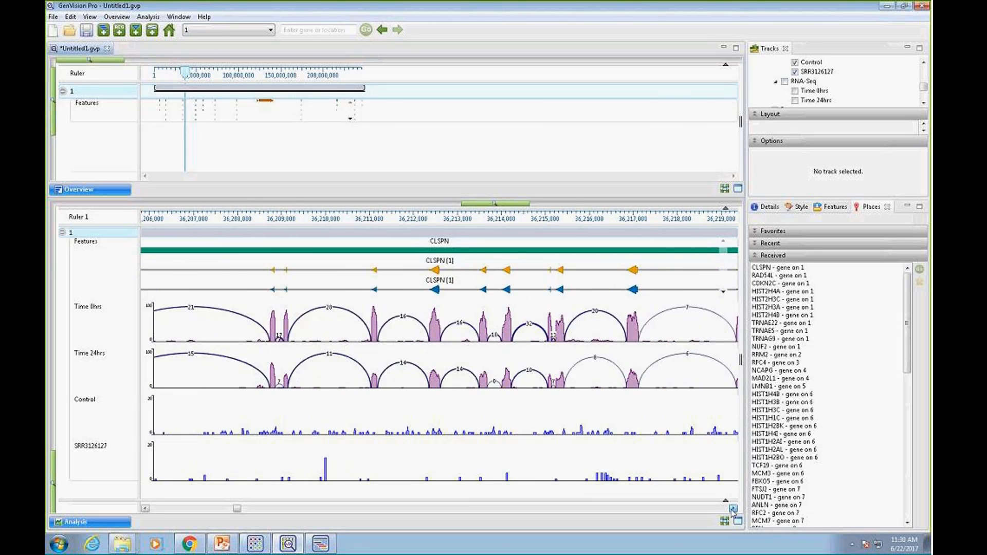
pyautogui.moveTo(733, 509); pyautogui.dragTo(733, 509)
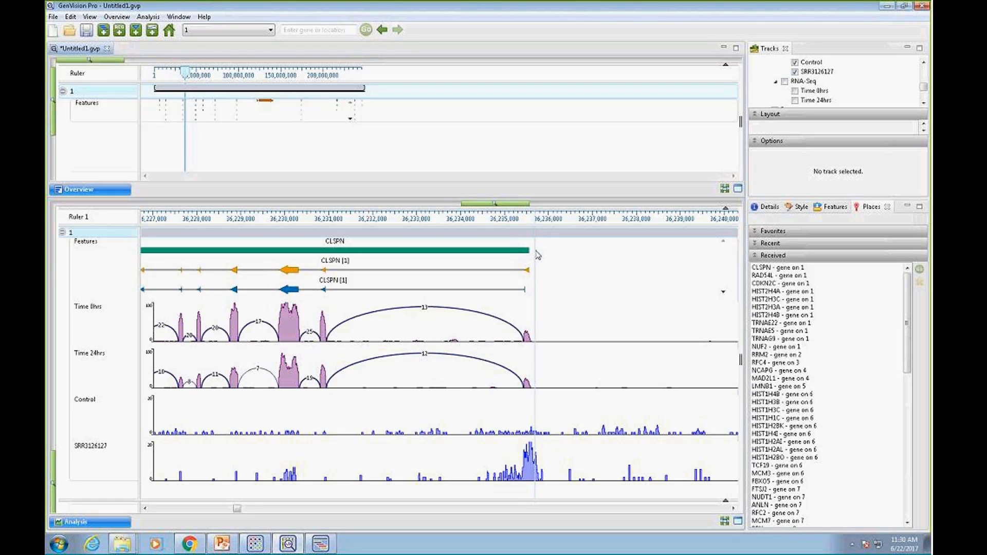
pyautogui.click(145, 509)
pyautogui.click(147, 509)
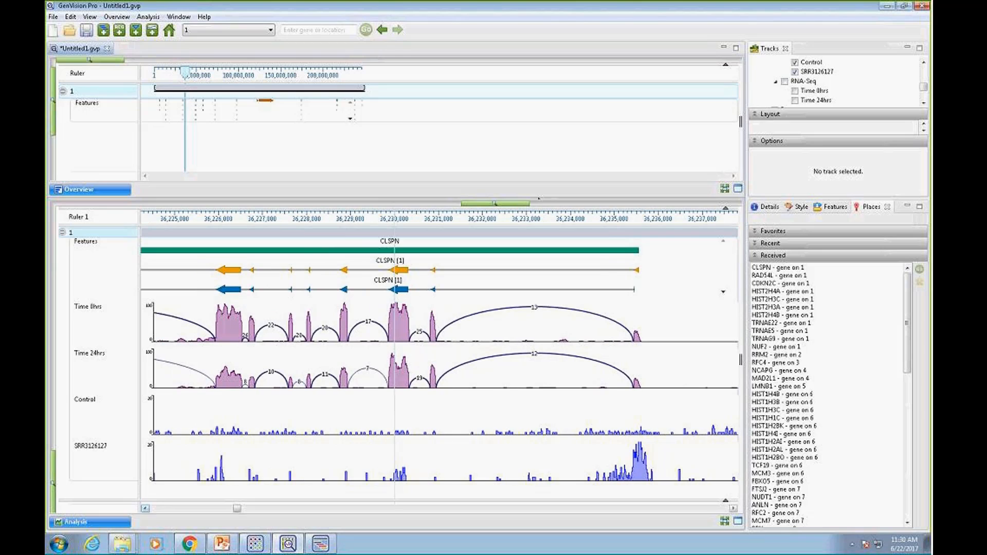
pyautogui.click(756, 114)
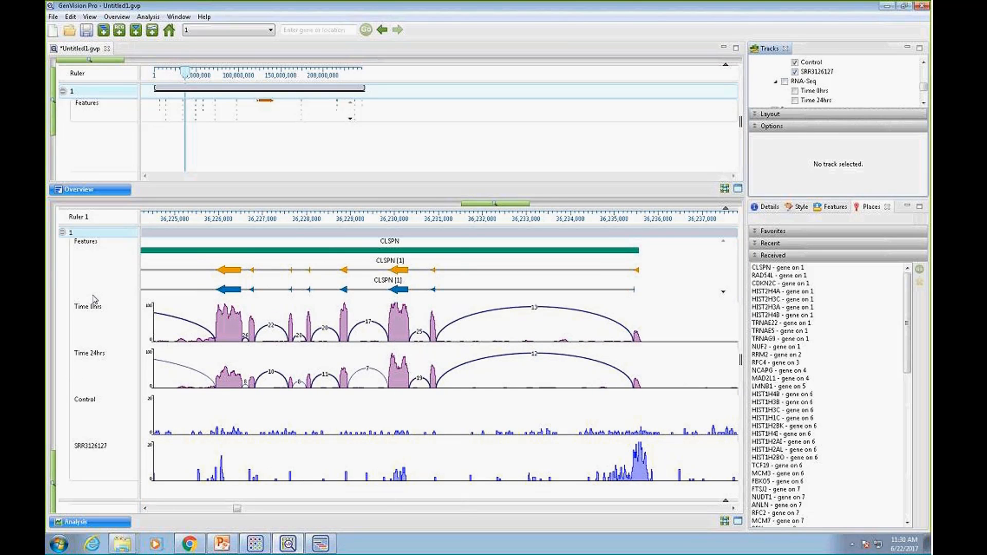
pyautogui.click(93, 310)
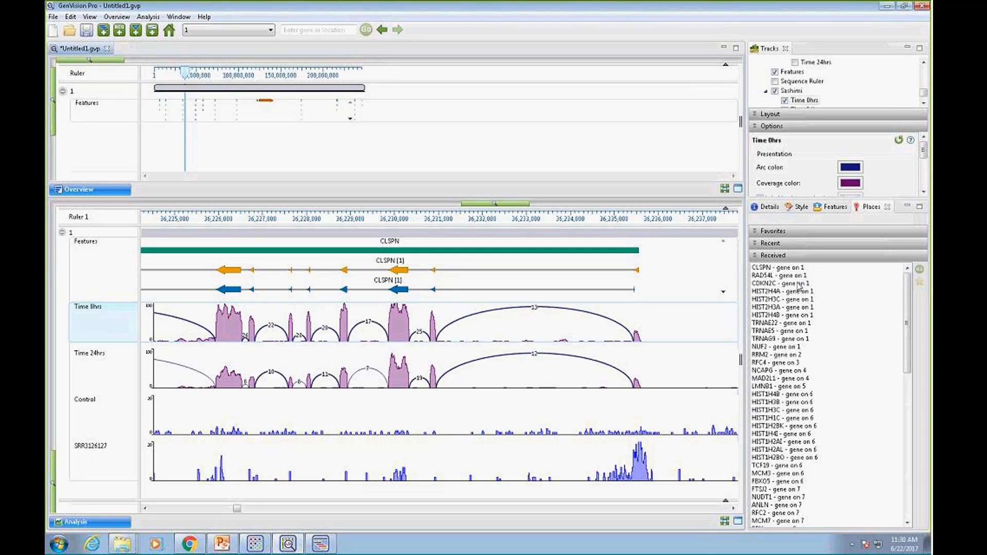
# Add the received gene CLSPN to the favorite places and check the Favorites list
pyautogui.click(779, 268)
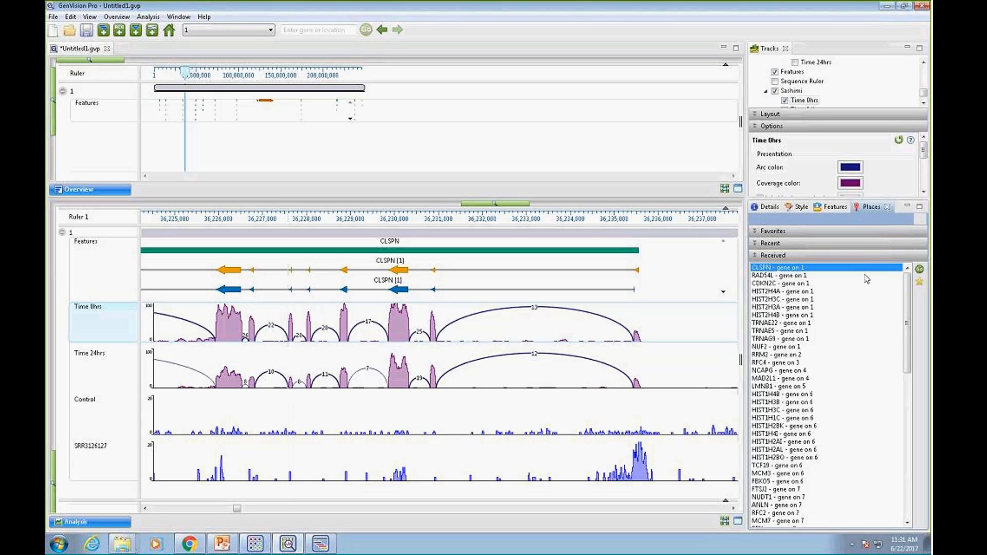
pyautogui.click(921, 284)
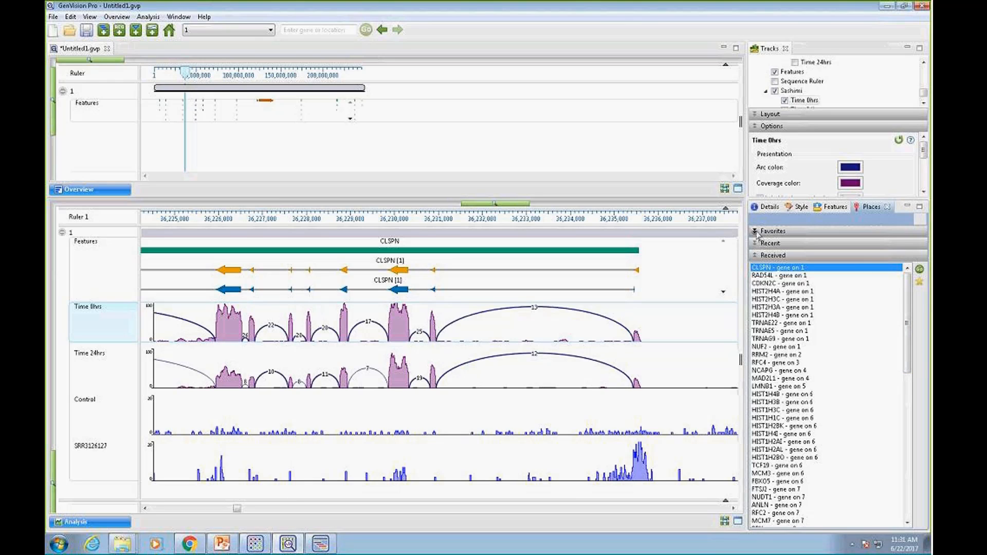
pyautogui.click(762, 231)
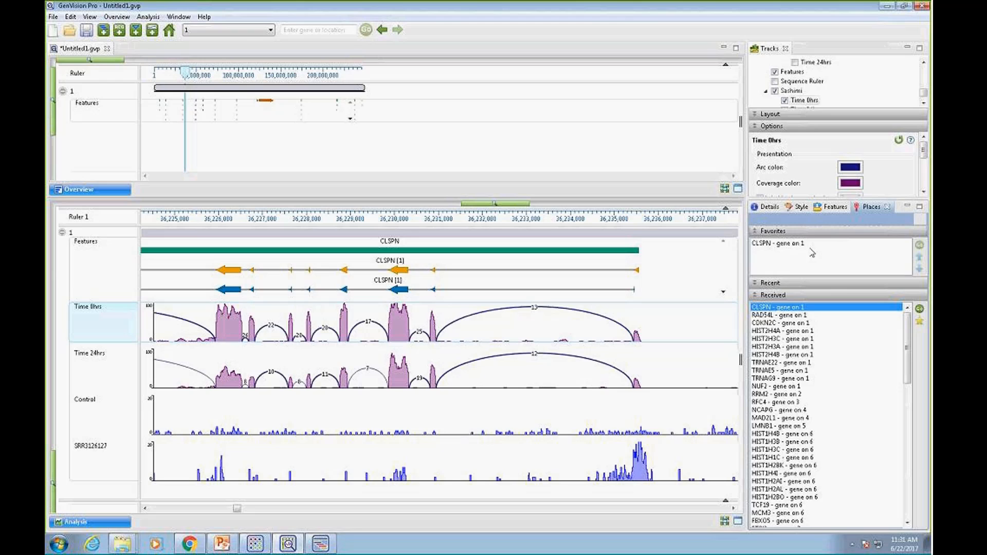
pyautogui.click(756, 231)
# Go to the received genes RAD54L and CDKN2C and examine the SRR3126127 signal around the start of each gene
pyautogui.click(791, 276)
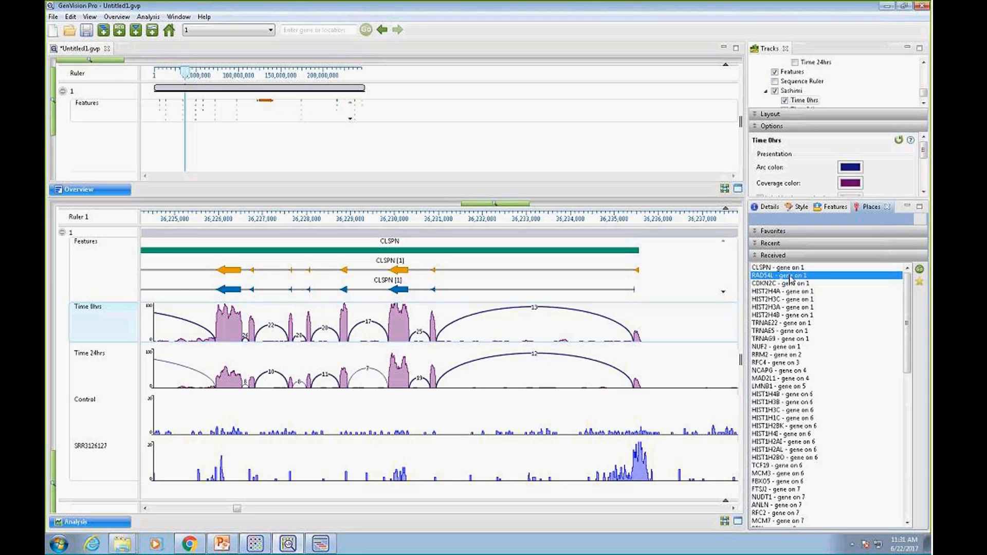
pyautogui.doubleClick(791, 279)
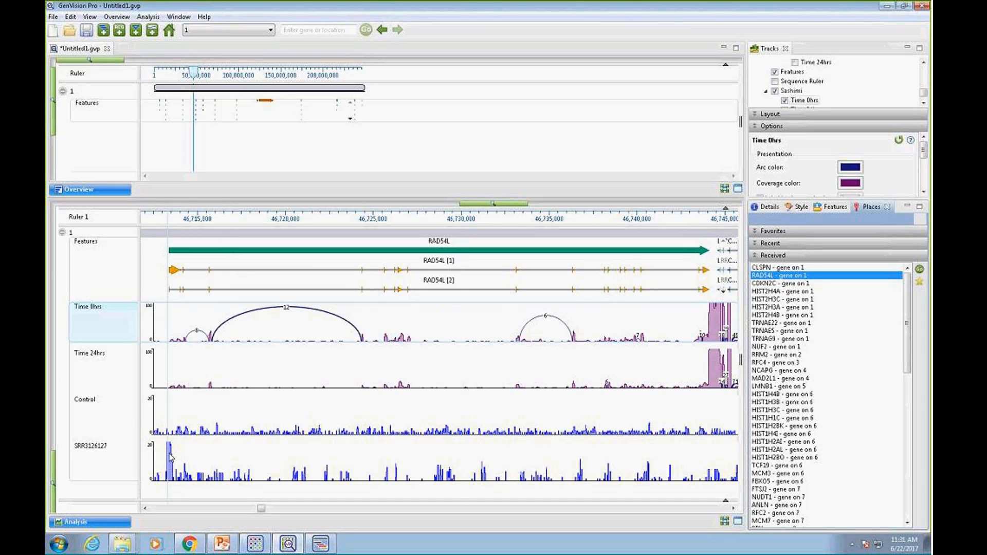
pyautogui.click(768, 284)
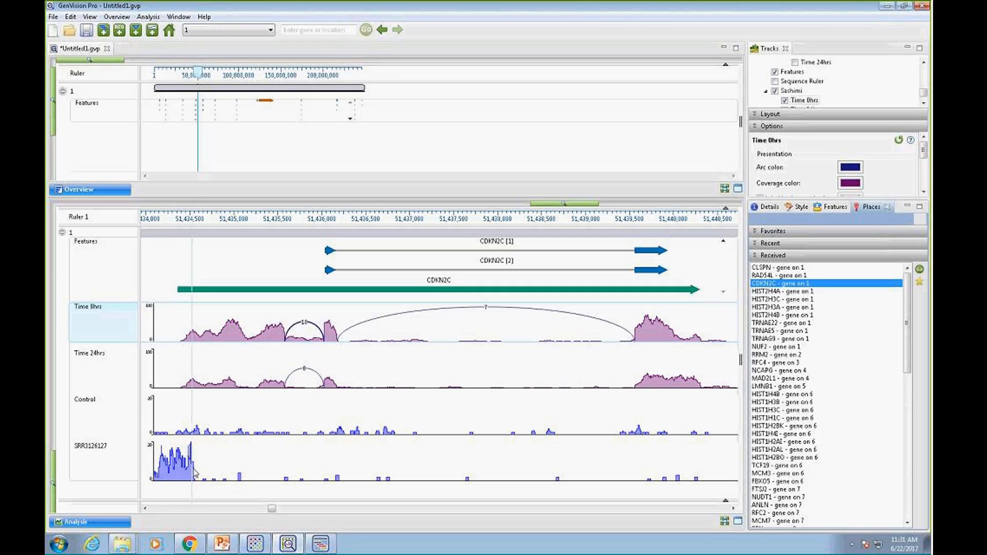
pyautogui.moveTo(550, 203); pyautogui.dragTo(528, 207)
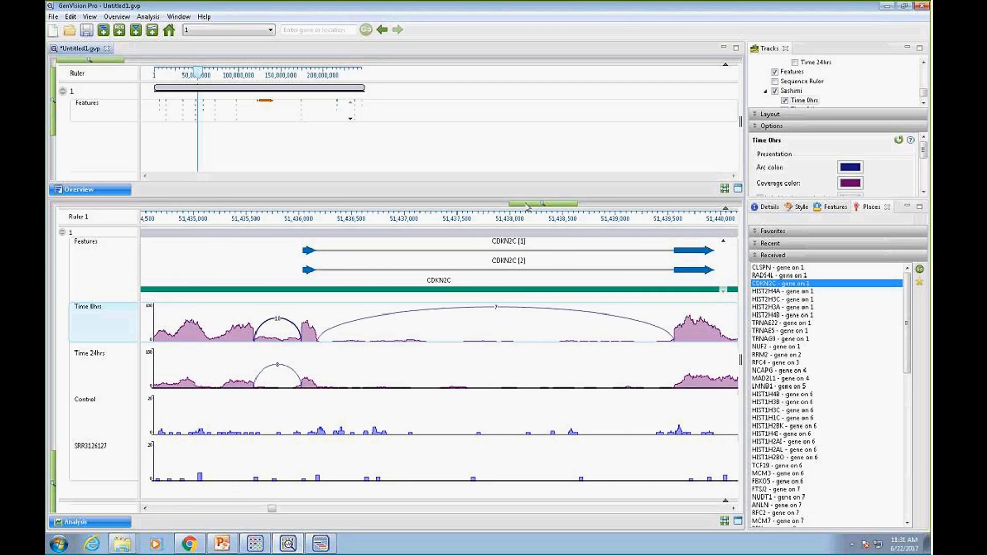
pyautogui.doubleClick(766, 283)
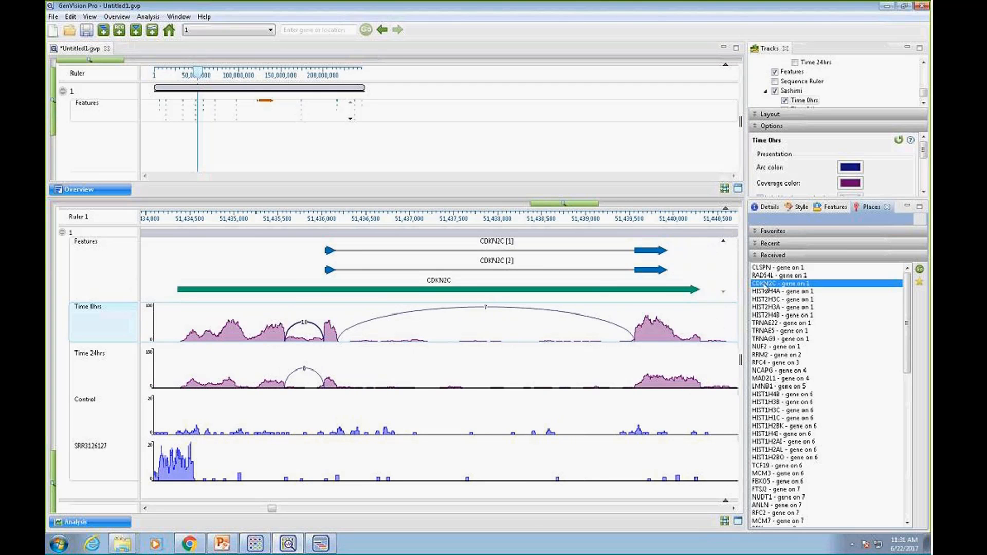
pyautogui.moveTo(145, 509); pyautogui.dragTo(145, 509)
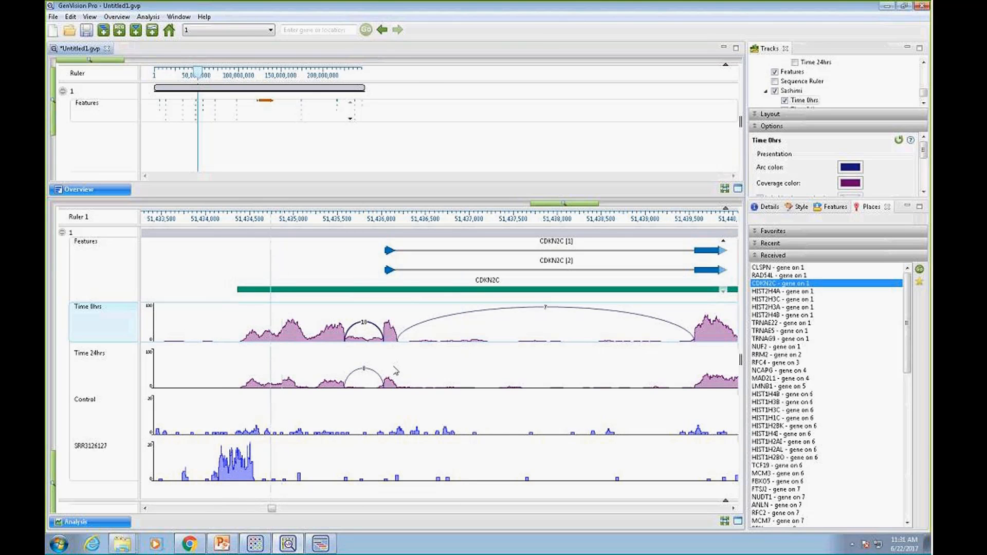
pyautogui.moveTo(733, 509); pyautogui.dragTo(734, 509)
# Show HIST2H4A with its flanking region and set the coverage y-axis maximum of the Time 0hrs and Time 24hrs tracks to 250
pyautogui.click(801, 293)
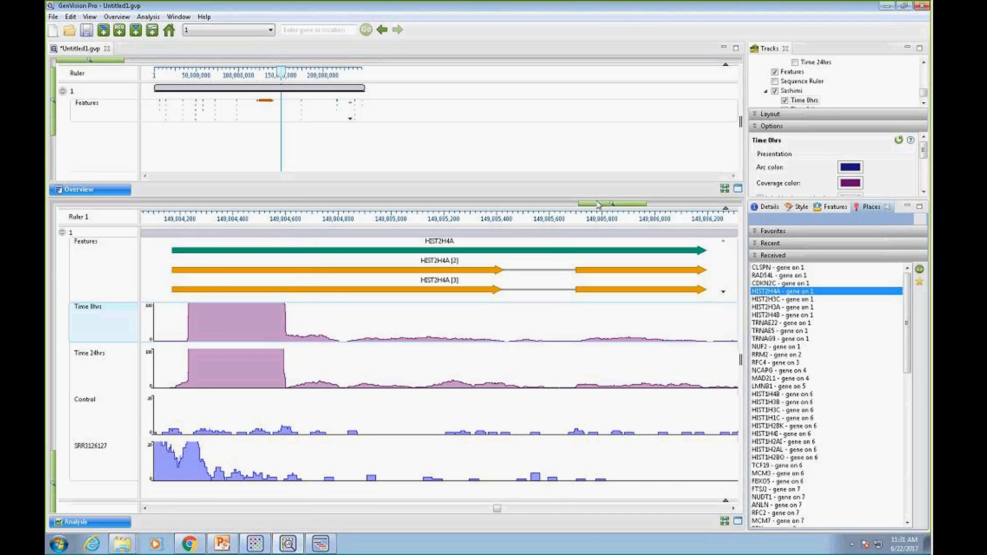
pyautogui.moveTo(598, 205); pyautogui.dragTo(554, 207)
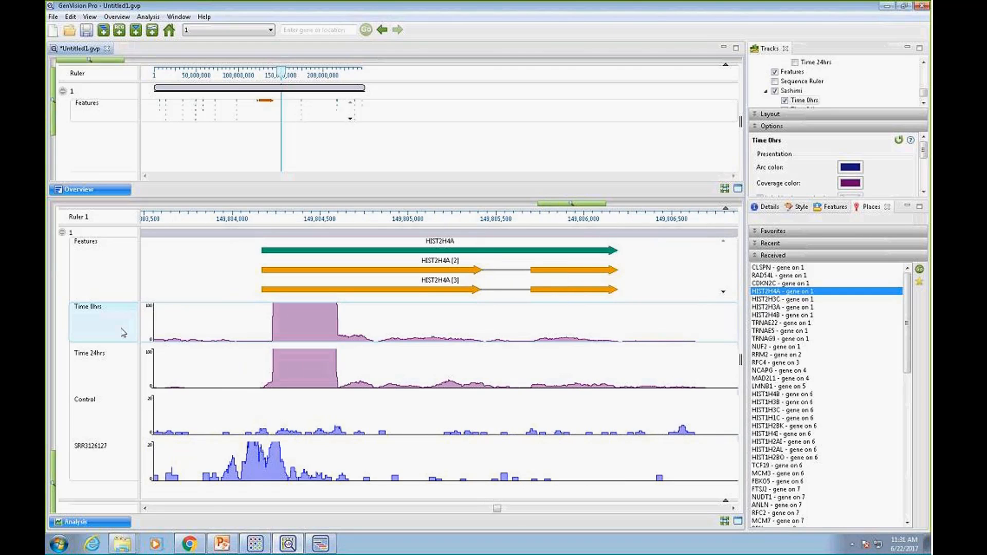
pyautogui.keyDown('ctrl'); pyautogui.click(96, 359); pyautogui.keyUp('ctrl')
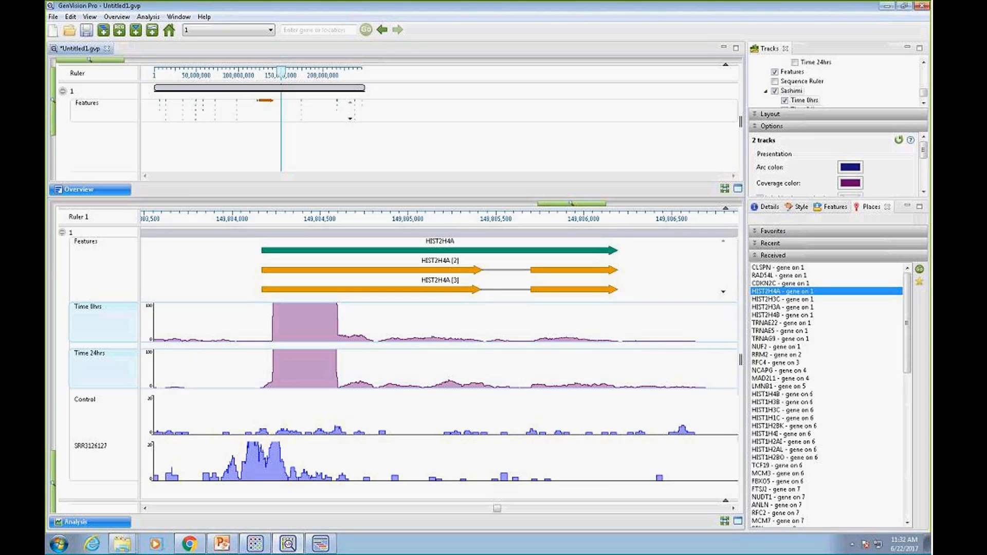
pyautogui.click(755, 115)
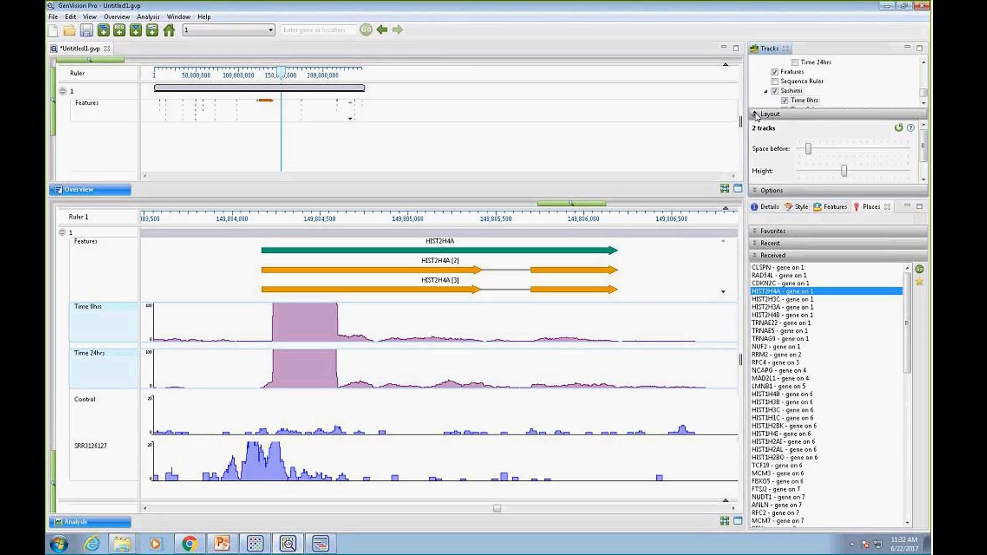
pyautogui.click(760, 192)
pyautogui.click(924, 194)
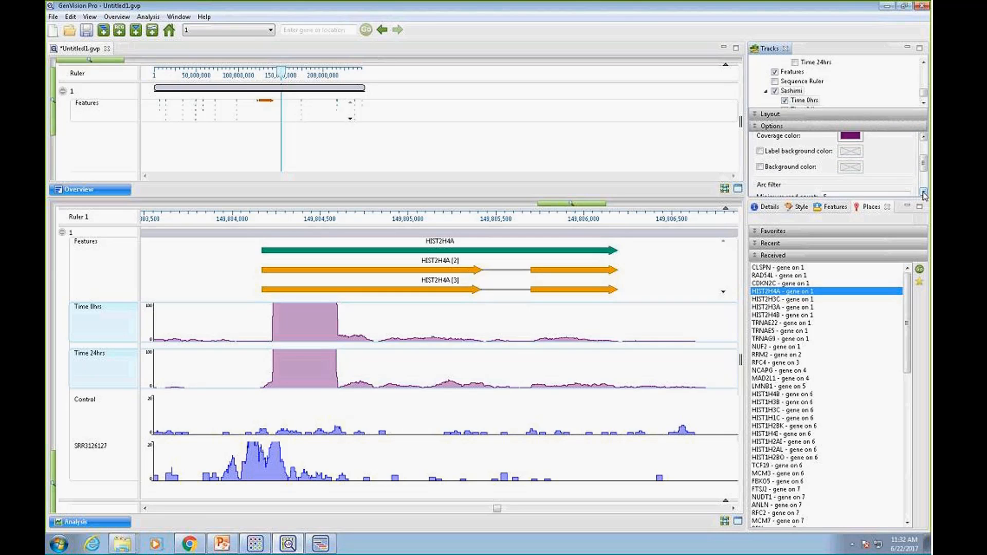
pyautogui.click(924, 195)
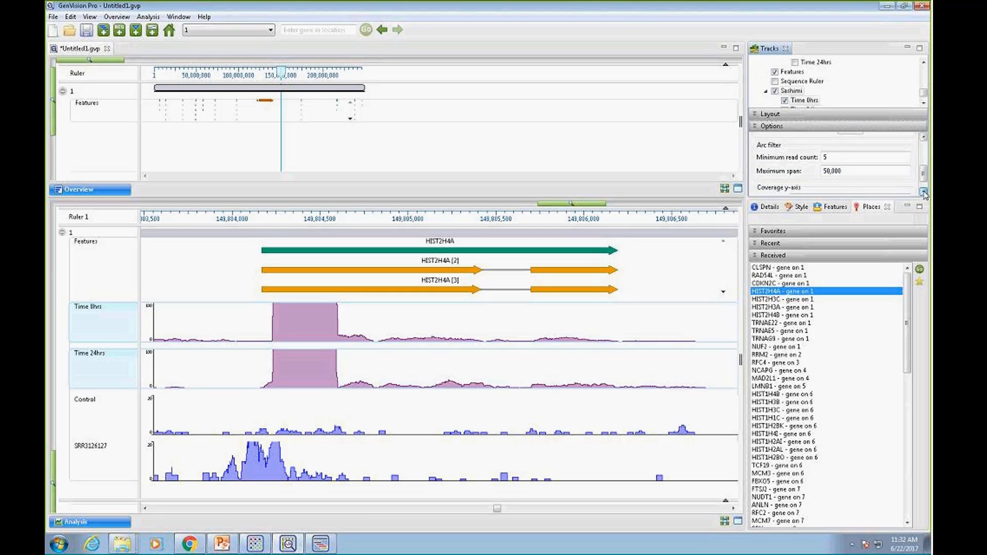
pyautogui.click(813, 183)
pyautogui.doubleClick(797, 183)
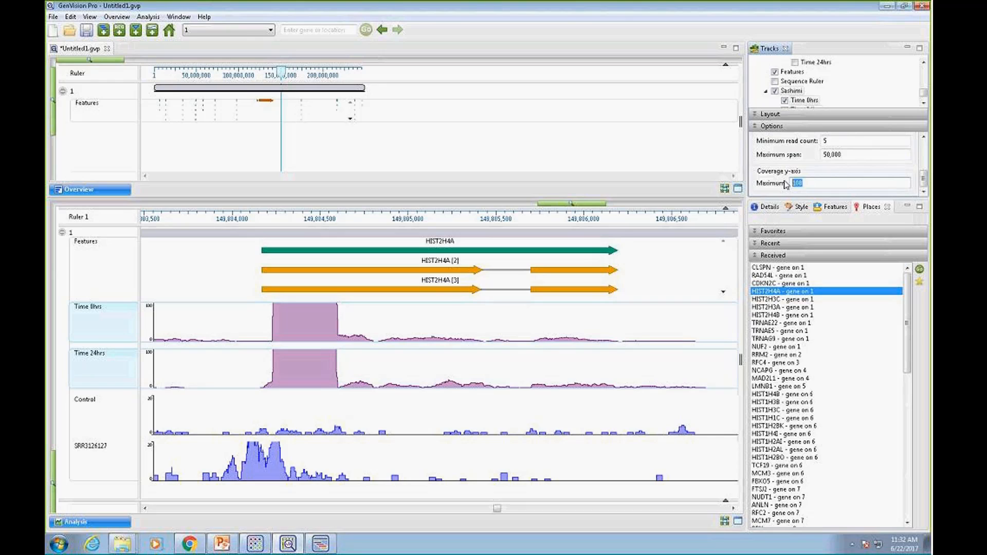
pyautogui.write('250')
pyautogui.press('Return')
# Try coverage y-axis maximums of 1000, 10000 and 500 for the two Sashimi tracks and settle on 5000
pyautogui.doubleClick(798, 183)
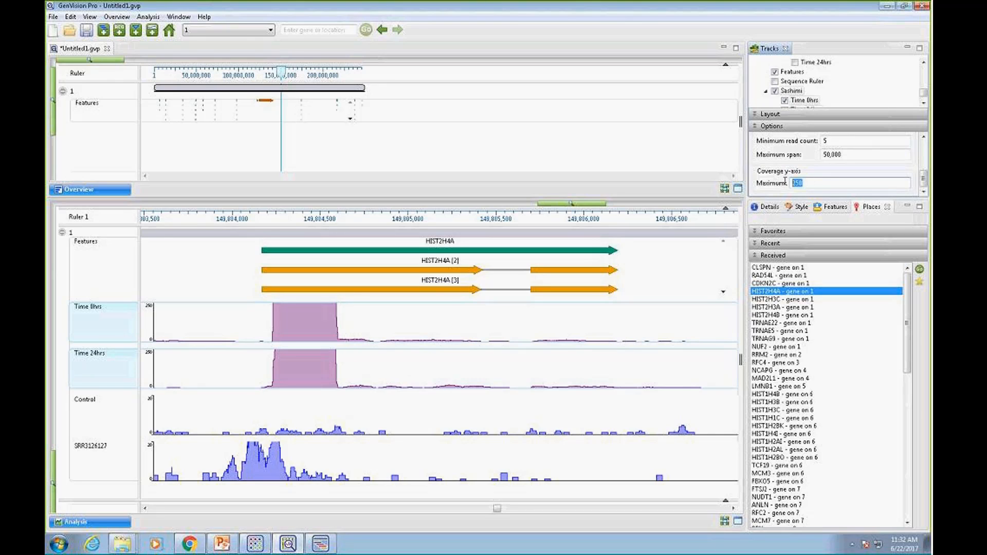
pyautogui.write('100')
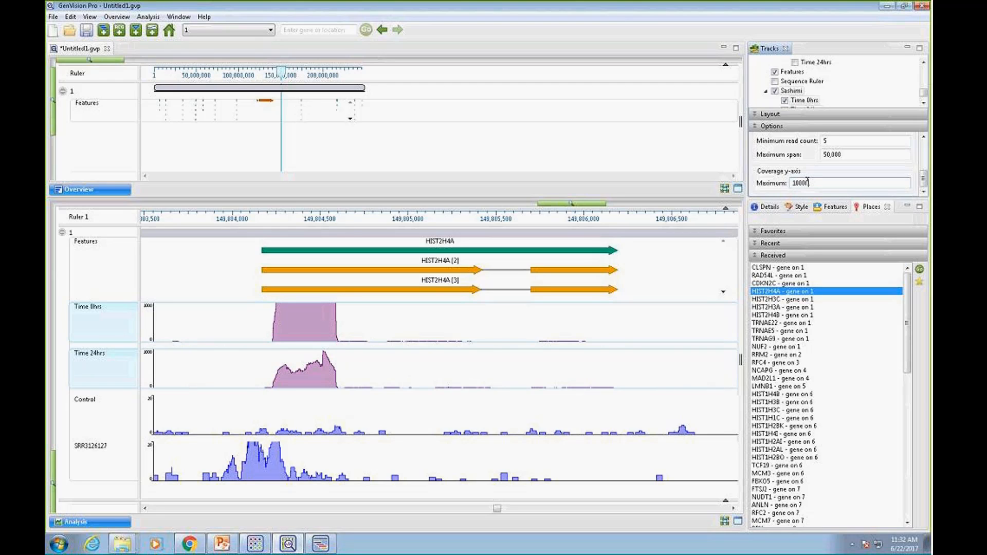
pyautogui.write('0')
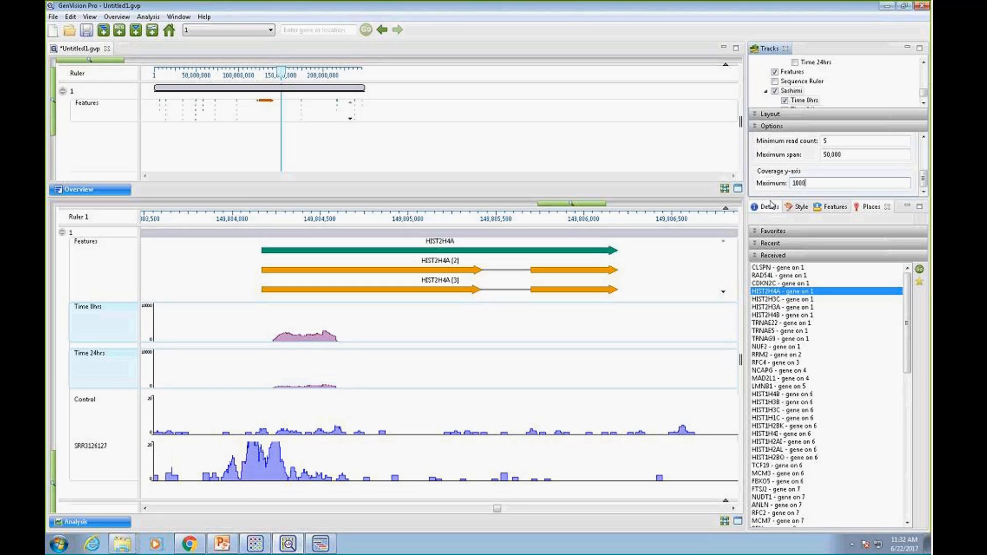
pyautogui.write('500')
pyautogui.press('Return')
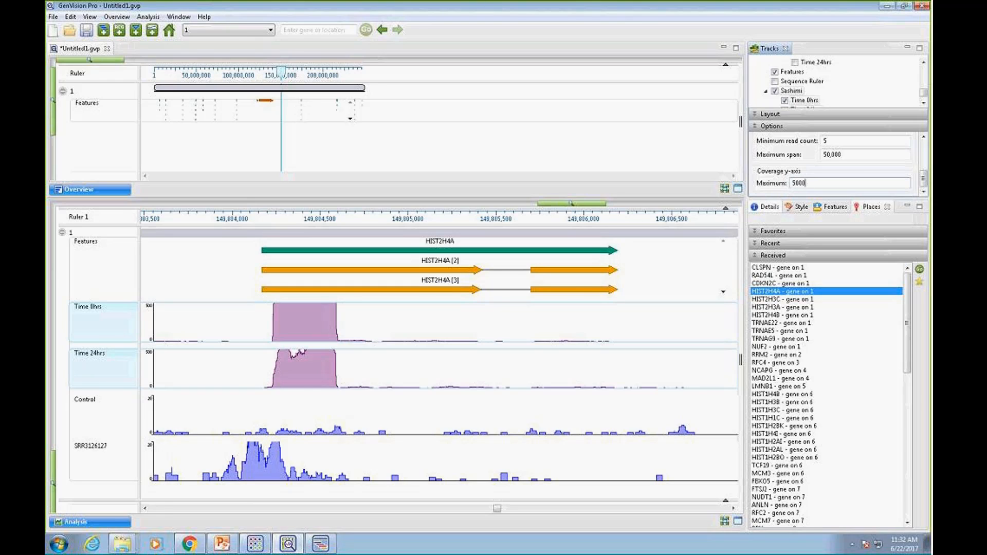
pyautogui.write('0')
pyautogui.press('Return')
# Set the upper limit of the y-axis range to 50 for both the Control and SRR3126127 tracks
pyautogui.click(83, 405)
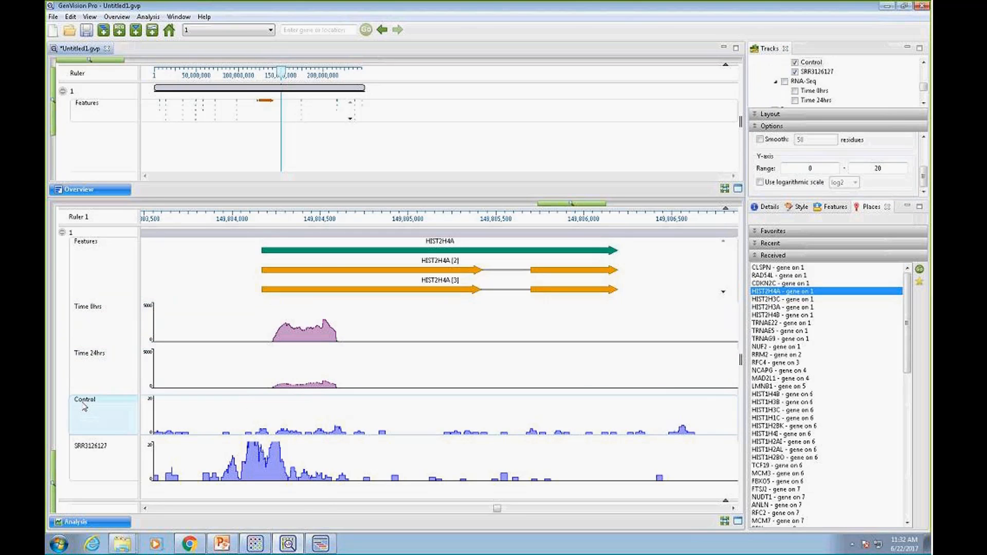
pyautogui.keyDown('ctrl'); pyautogui.click(85, 445); pyautogui.keyUp('ctrl')
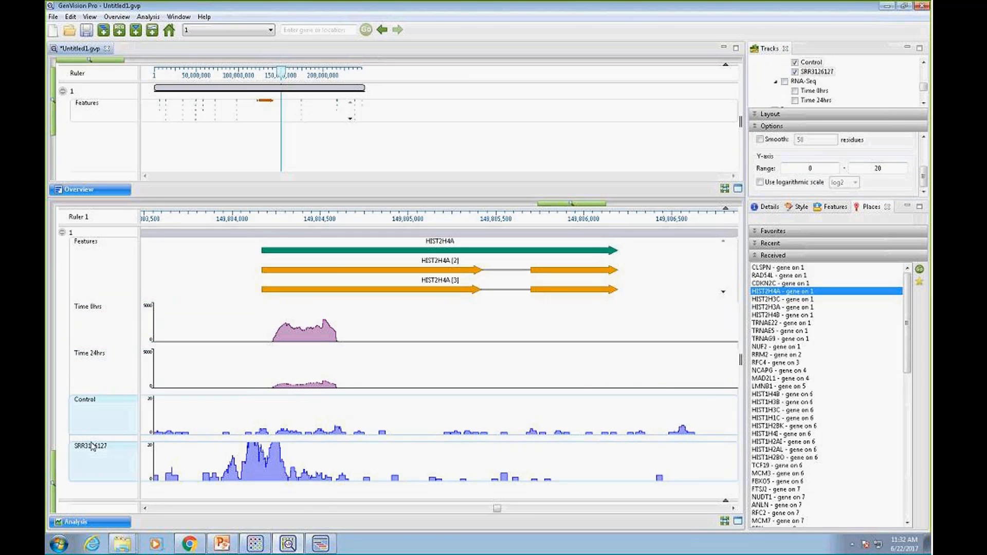
pyautogui.click(882, 168)
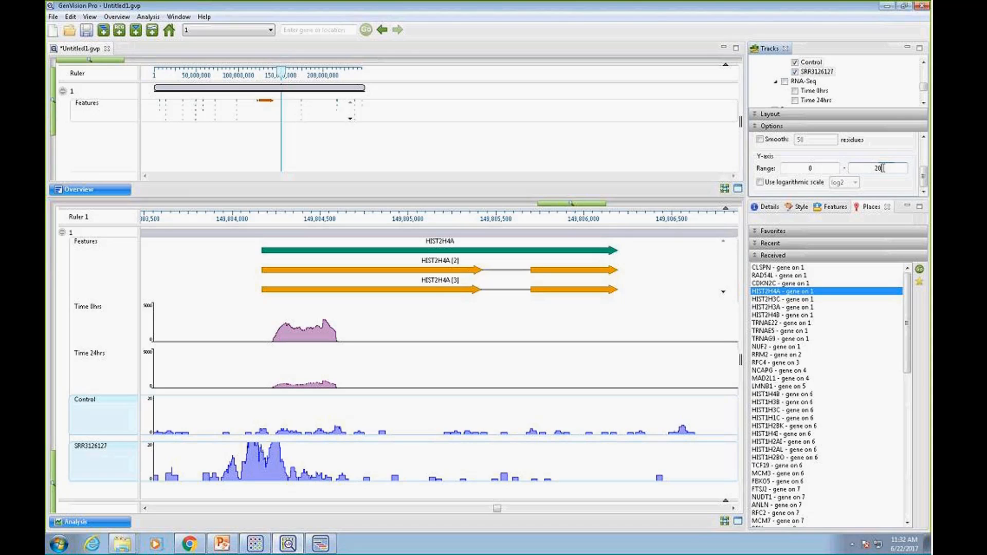
pyautogui.press('BackSpace')
pyautogui.press('BackSpace')
pyautogui.write('50')
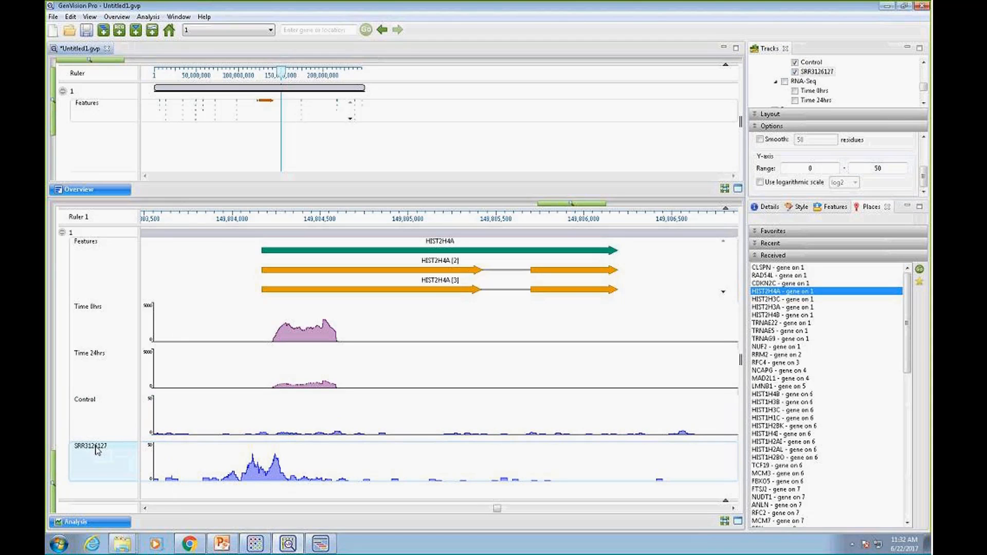
# Rename the SRR3126127 track with the custom label ChIP_E2F1
pyautogui.rightClick(98, 451)
pyautogui.click(129, 362)
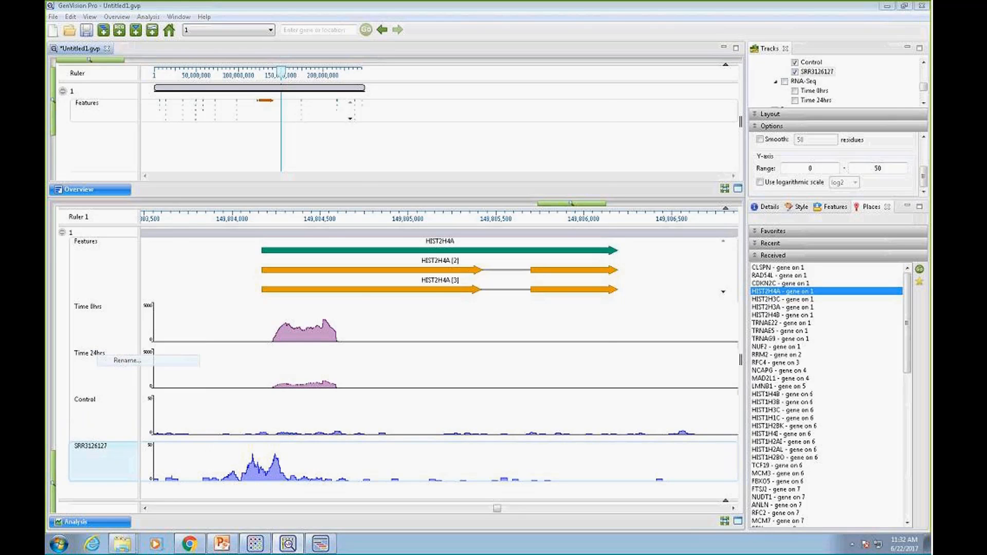
pyautogui.press('BackSpace')
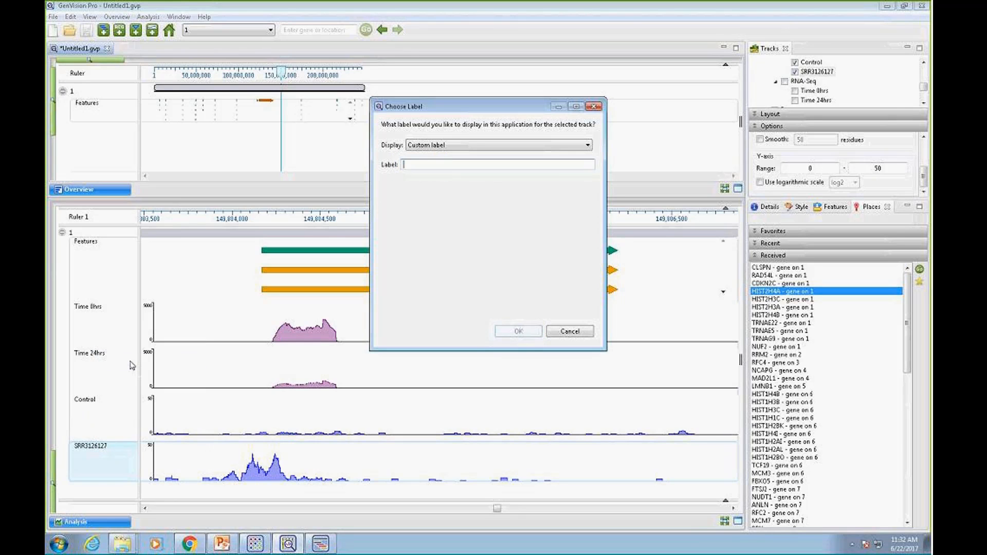
pyautogui.write('ChIP_E2F1')
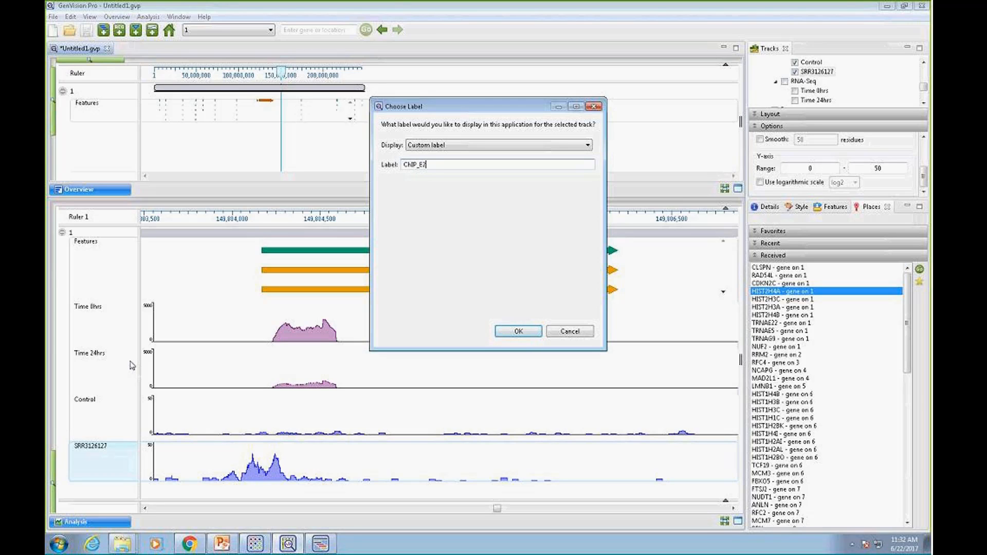
pyautogui.click(519, 331)
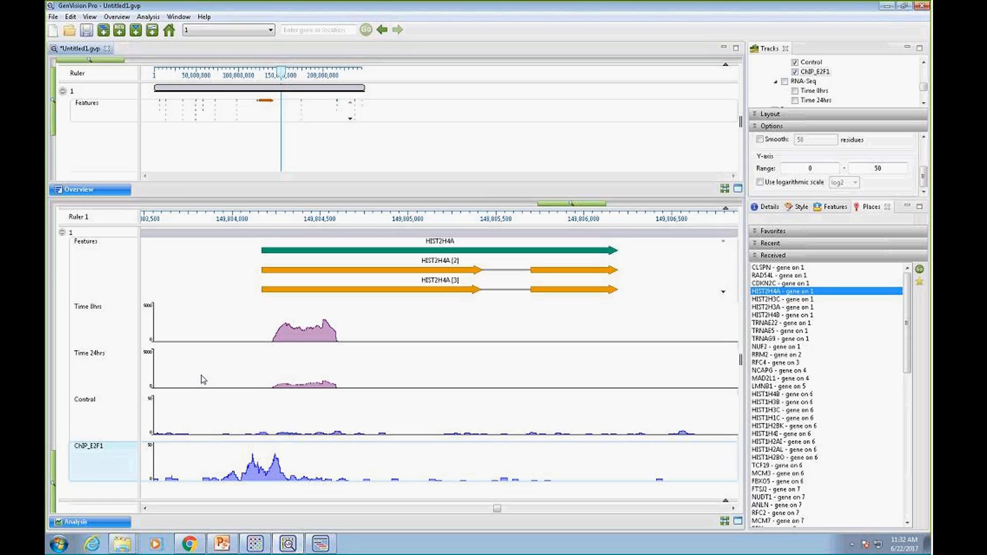
# Display the received gene HIST2H3C in the Analysis view
pyautogui.click(795, 300)
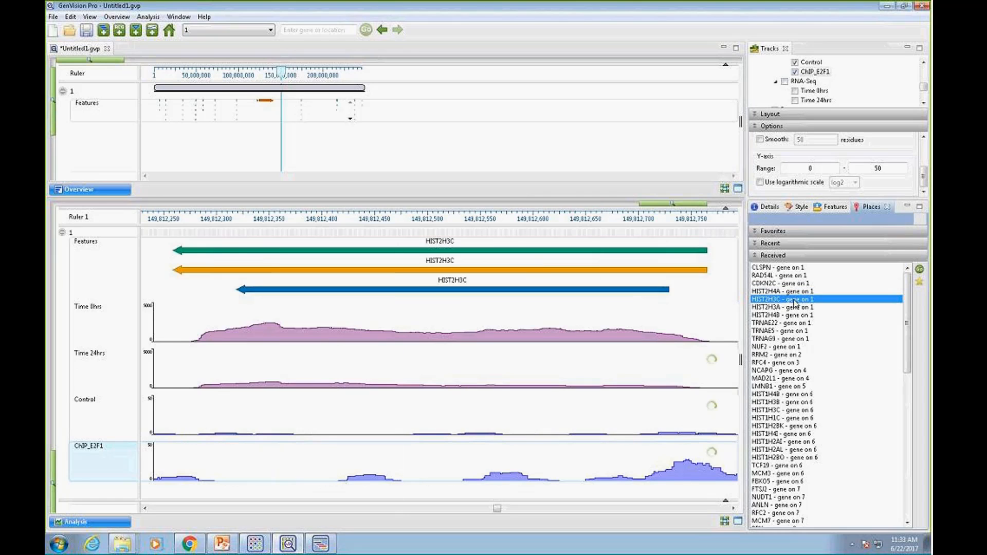
# Browse the received genes HIST2H3A, HIST2H4B and TRNAE22 in the Analysis view, checking the coverage beyond the end of HIST2H4B
pyautogui.click(792, 308)
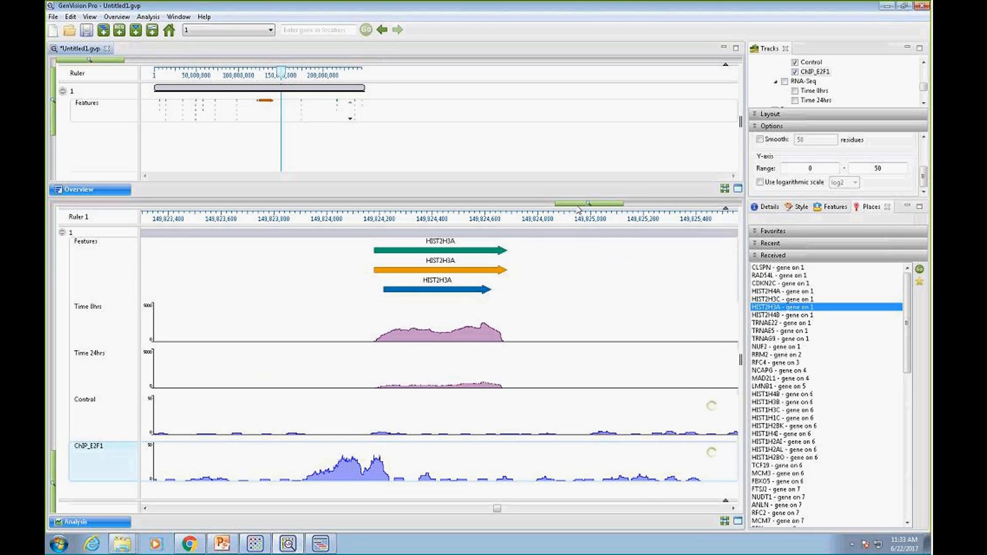
pyautogui.click(798, 316)
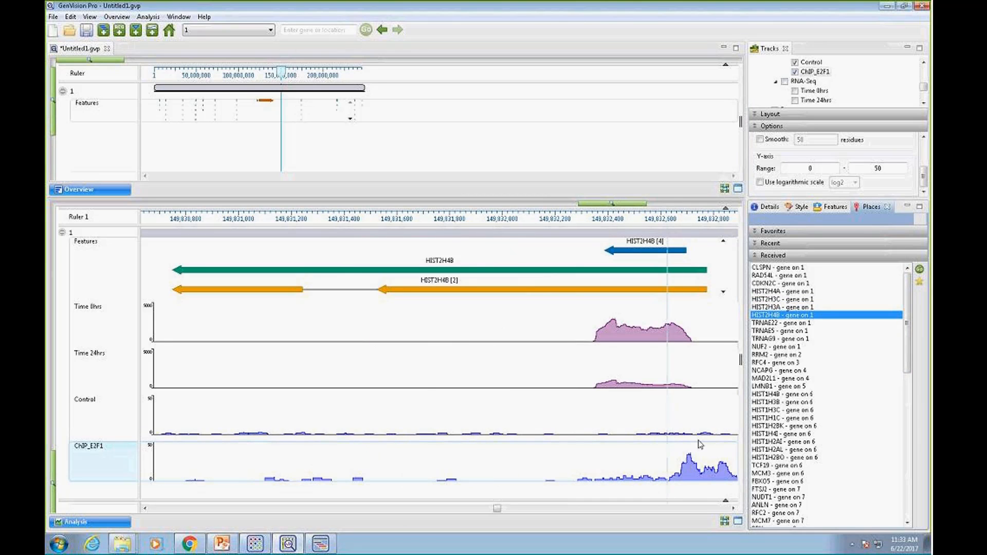
pyautogui.click(733, 510)
pyautogui.click(733, 509)
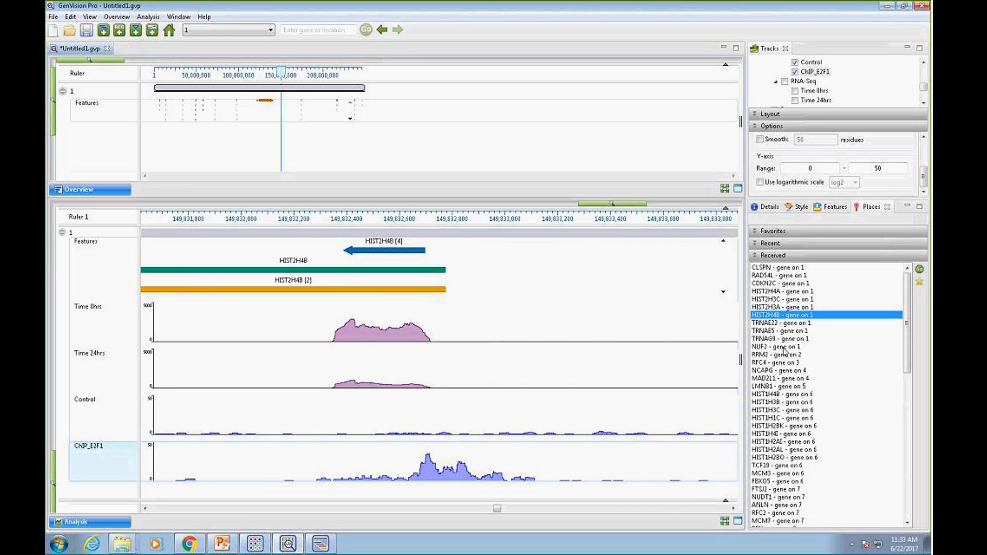
pyautogui.click(778, 324)
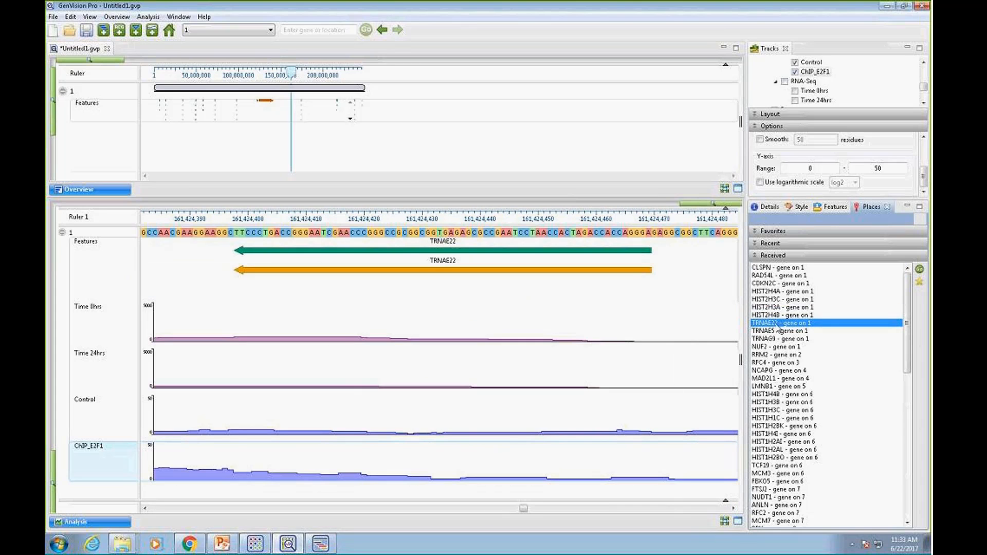
# Display the received gene NUF2 and zoom in on its start, next to the neighbouring RGS5 gene
pyautogui.click(785, 347)
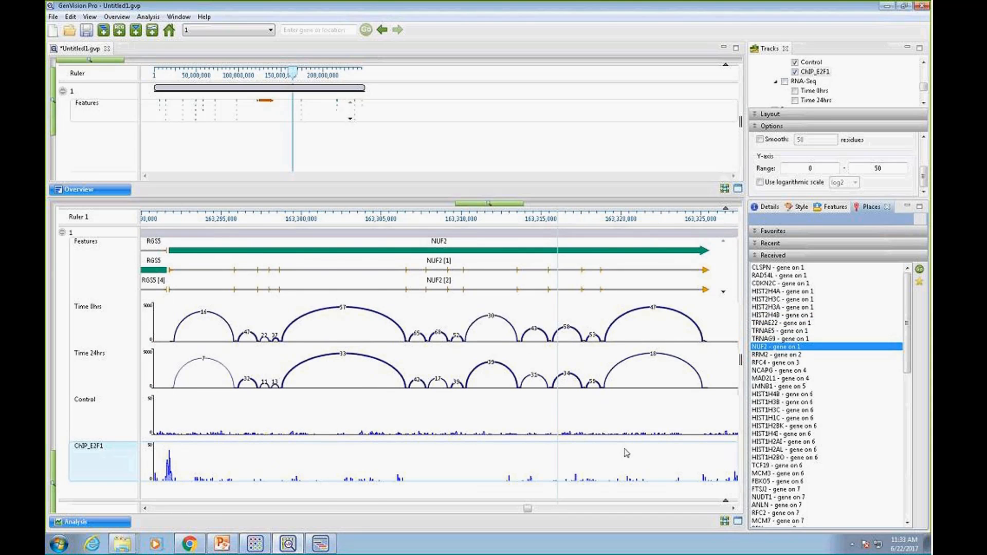
pyautogui.click(145, 508)
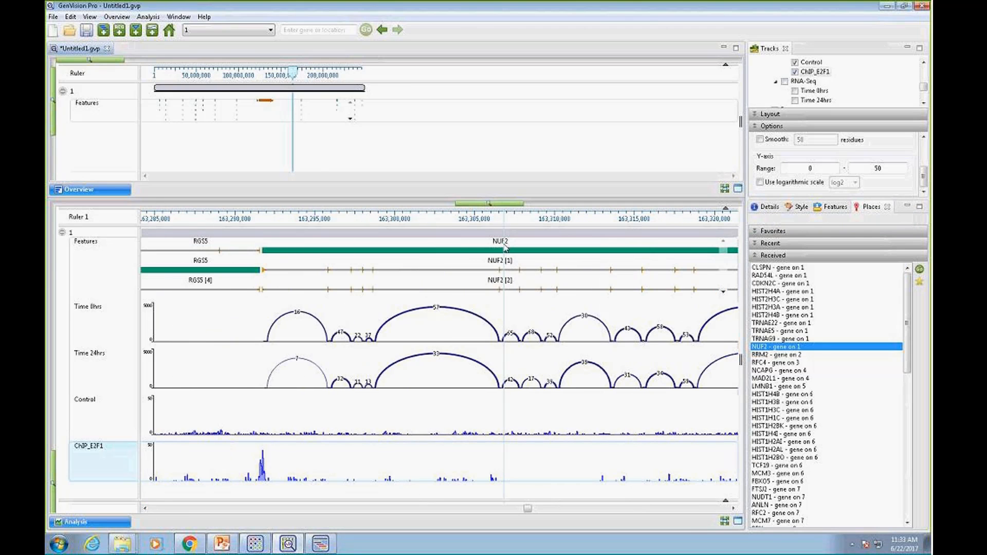
pyautogui.moveTo(519, 205); pyautogui.dragTo(535, 206)
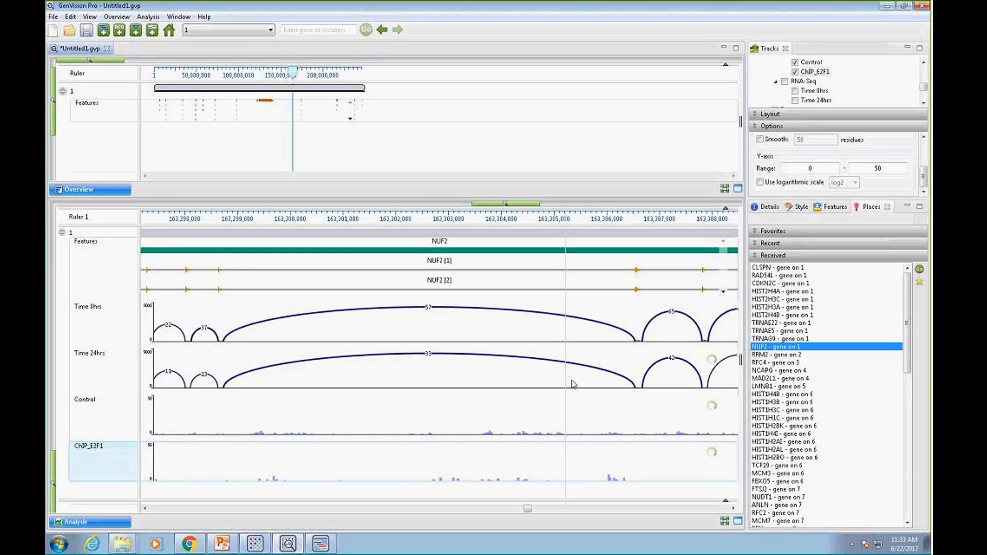
pyautogui.click(145, 508)
pyautogui.click(145, 509)
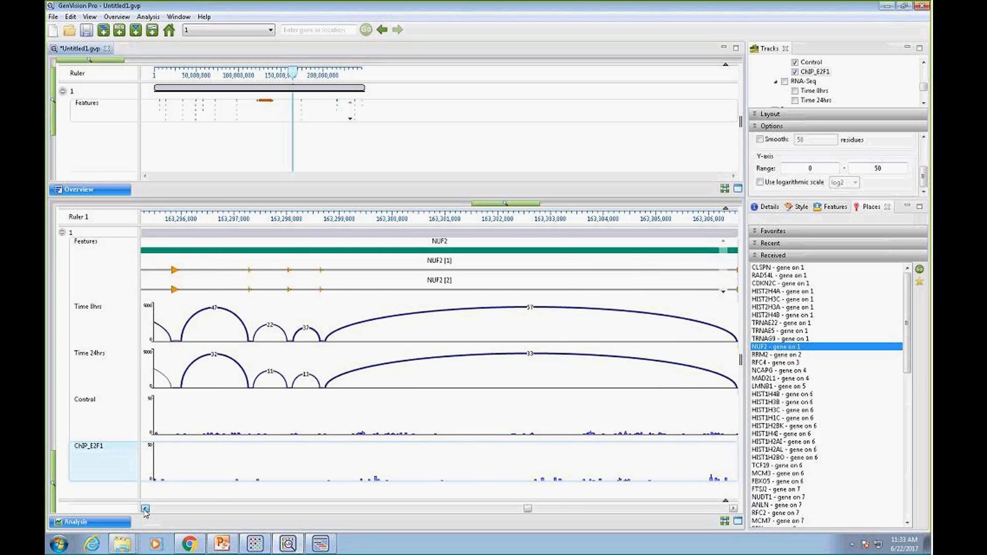
pyautogui.click(146, 508)
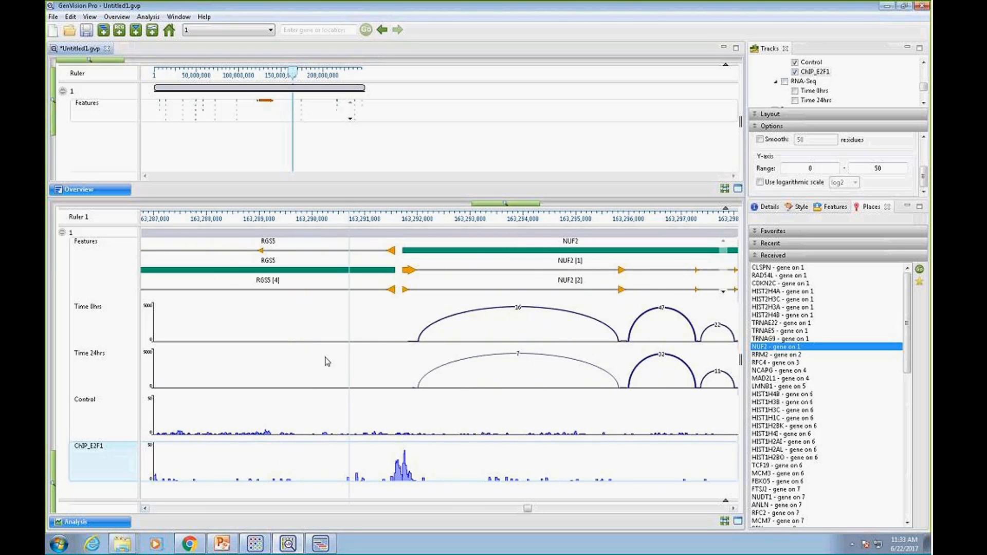
pyautogui.click(483, 207)
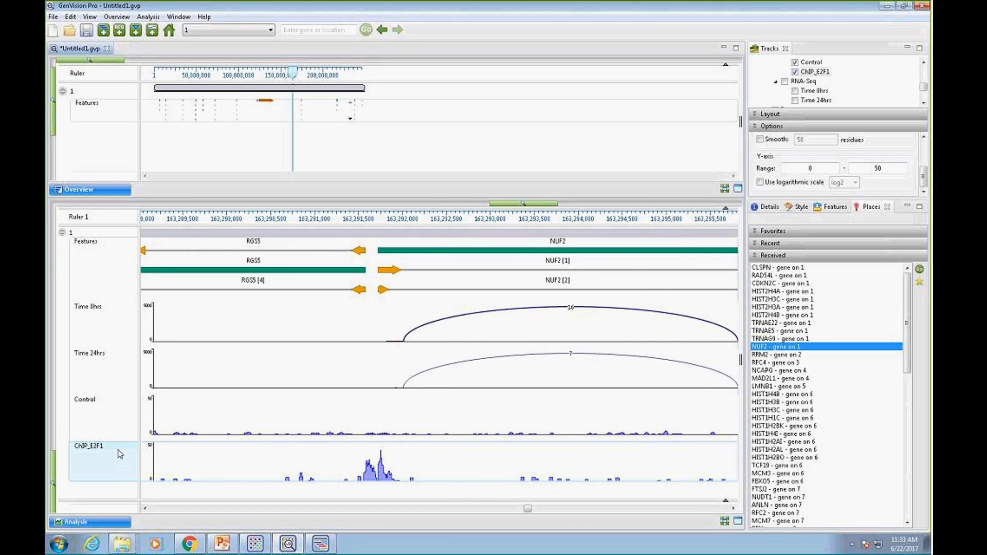
# Reorder the tracks so ChIP_E2F1 and Control sit directly above Time 0hrs and Time 24hrs
pyautogui.moveTo(117, 451); pyautogui.dragTo(116, 301)
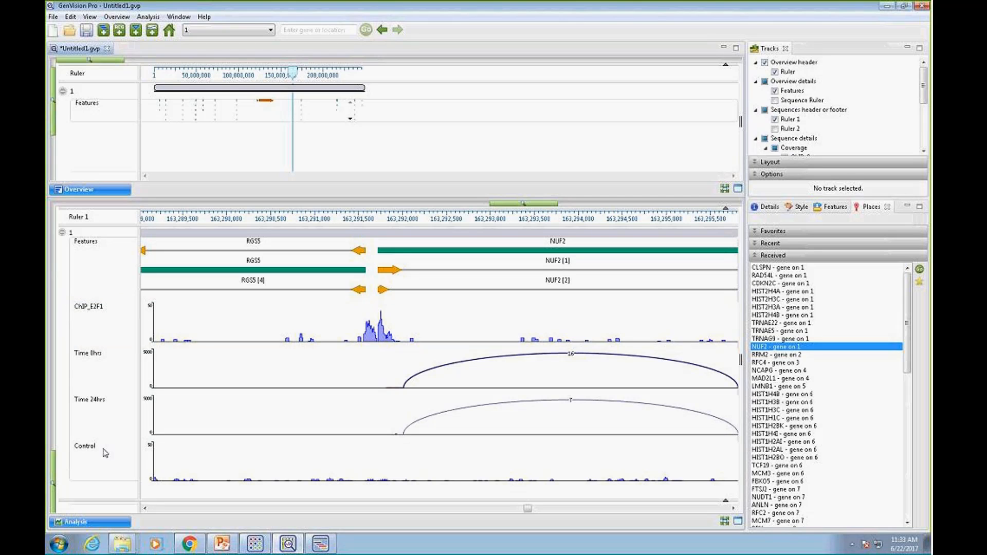
pyautogui.click(84, 451)
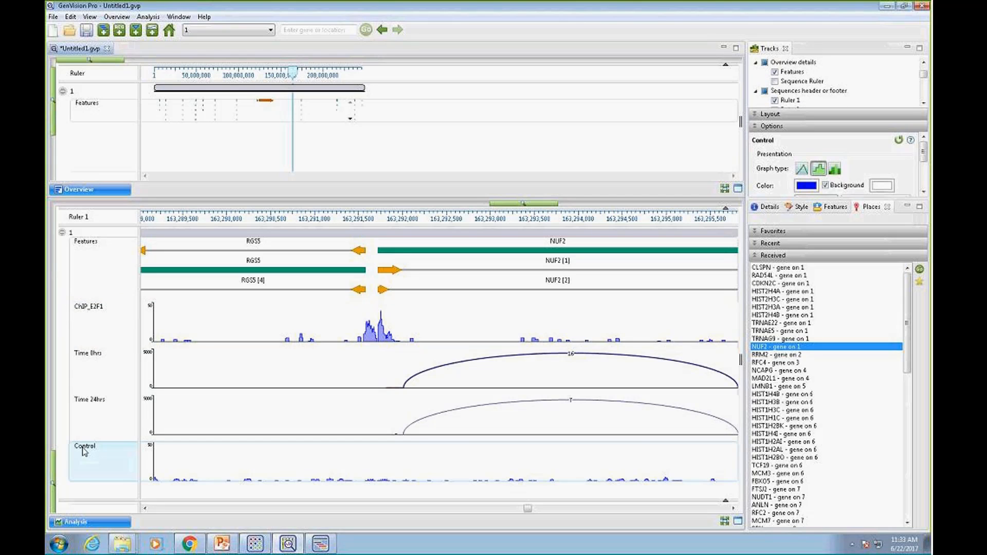
pyautogui.moveTo(85, 451); pyautogui.dragTo(86, 349)
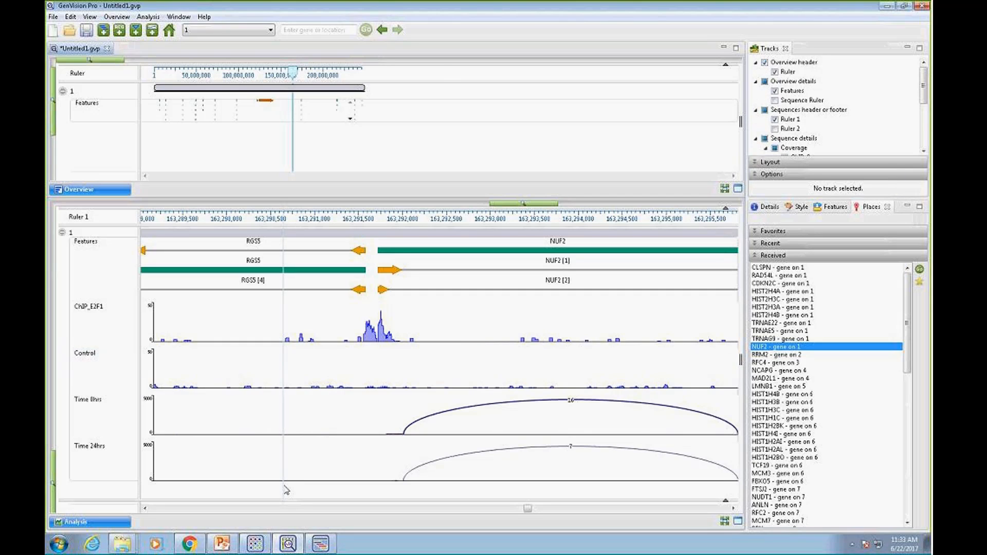
# Set the coverage y-axis maximum to 100 for both the Time 0hrs and Time 24hrs Sashimi tracks
pyautogui.click(96, 400)
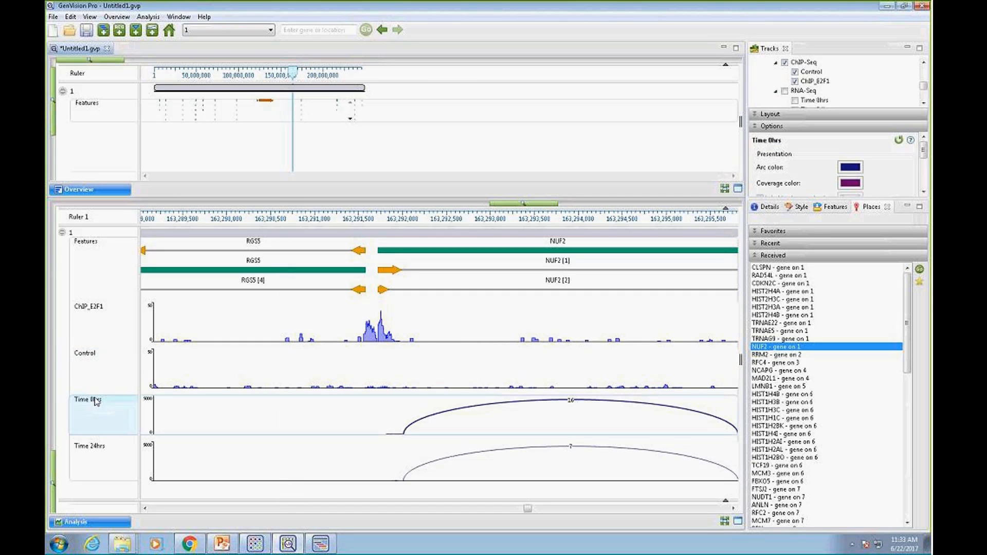
pyautogui.click(92, 452)
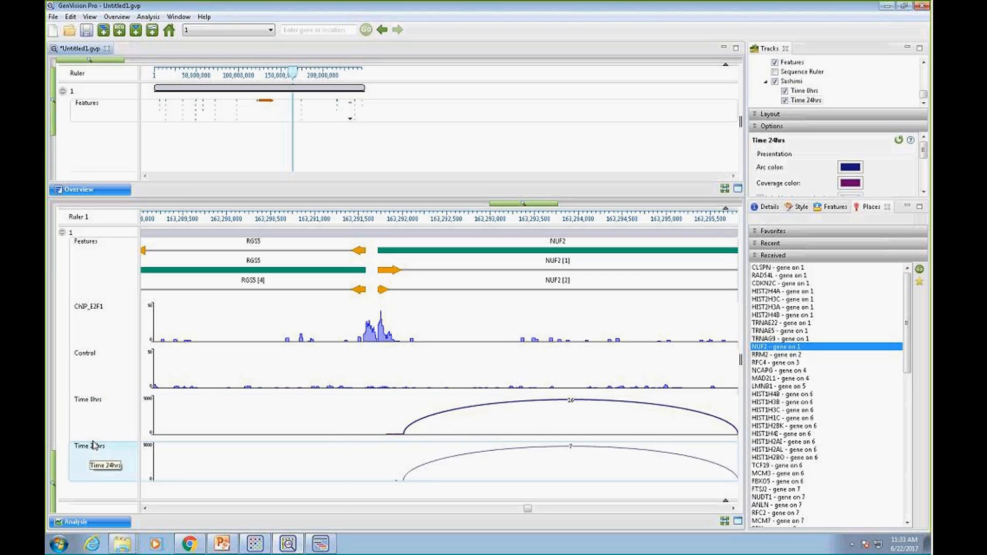
pyautogui.keyDown('ctrl'); pyautogui.click(95, 403); pyautogui.keyUp('ctrl')
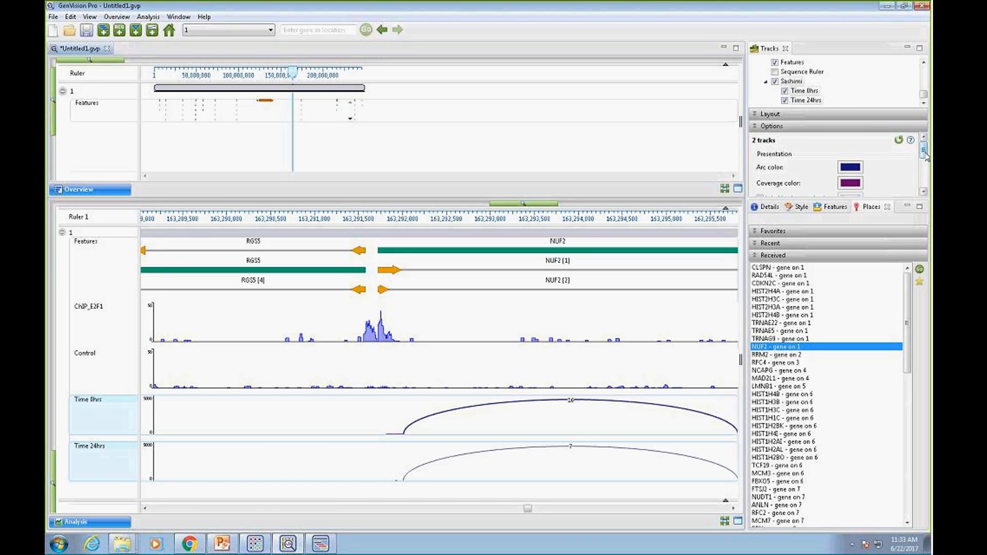
pyautogui.moveTo(924, 152); pyautogui.dragTo(926, 184)
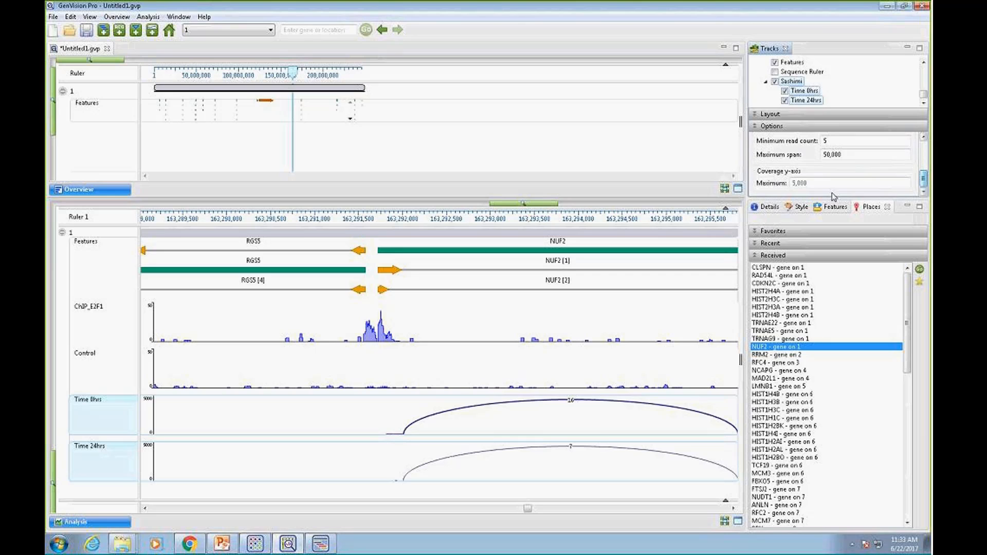
pyautogui.moveTo(818, 184); pyautogui.dragTo(775, 188)
pyautogui.write('100')
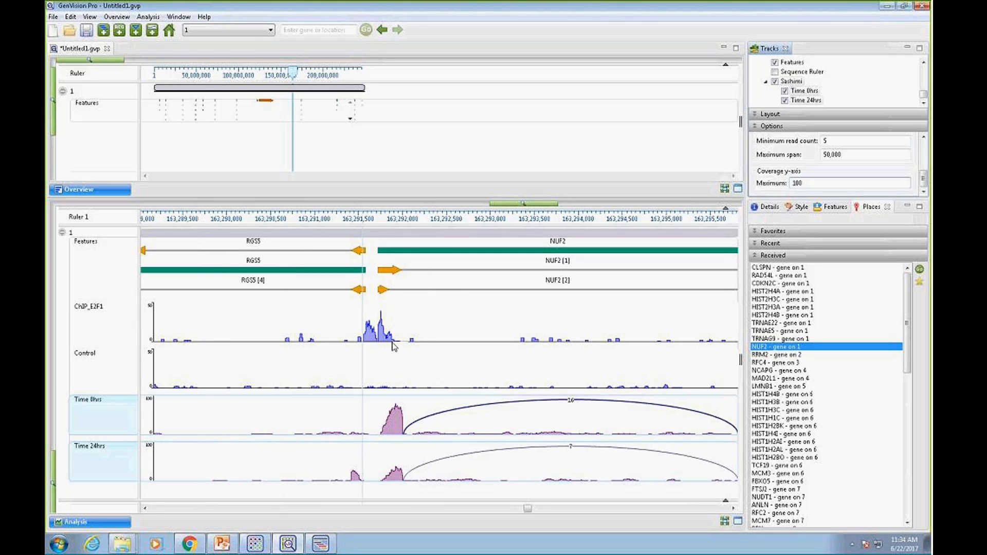
# View the received genes RRM2 on chromosome 2 and RFC4 on chromosome 3 in the Analysis view
pyautogui.click(921, 282)
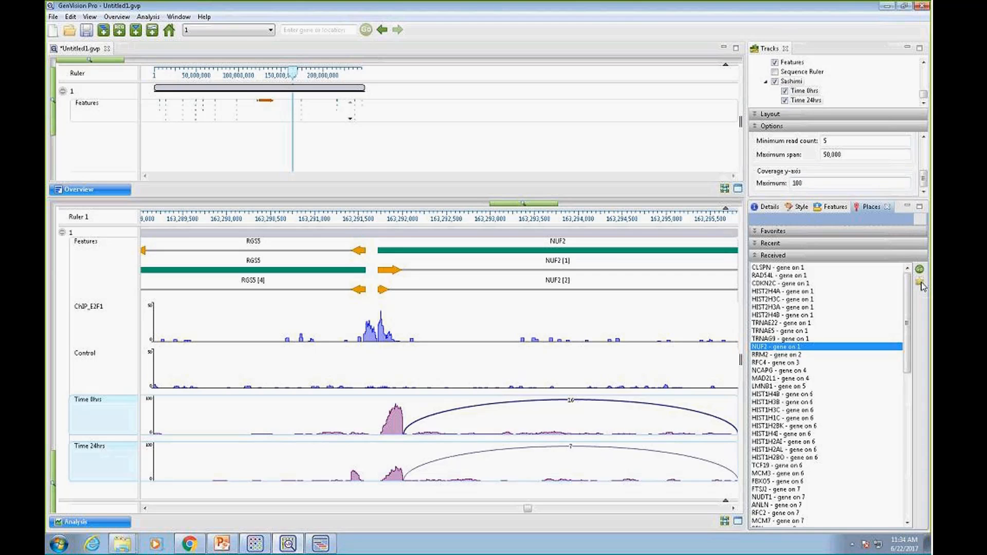
pyautogui.doubleClick(786, 356)
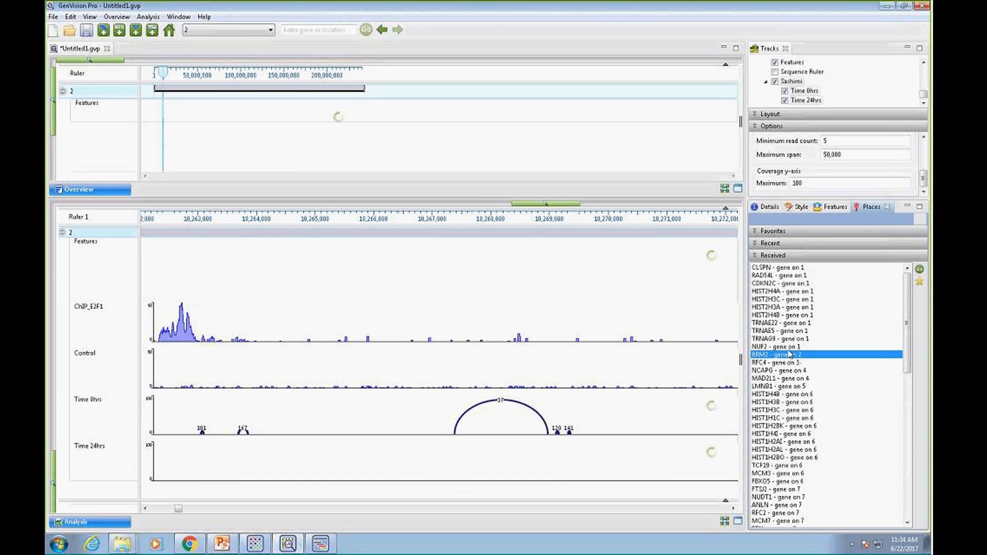
pyautogui.doubleClick(784, 363)
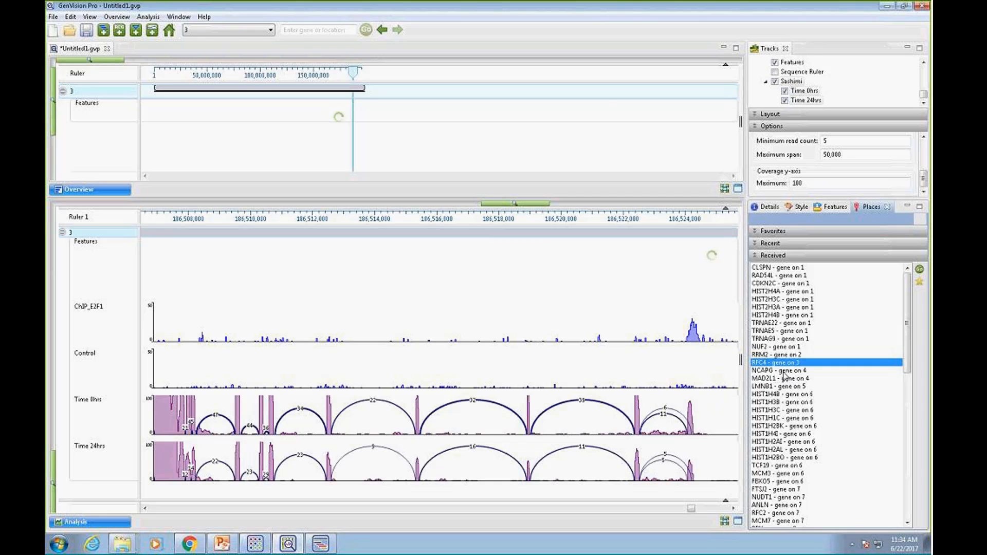
# Display the received gene NCAPG on chromosome 4 and zoom in on its start beside DCAF16
pyautogui.doubleClick(783, 373)
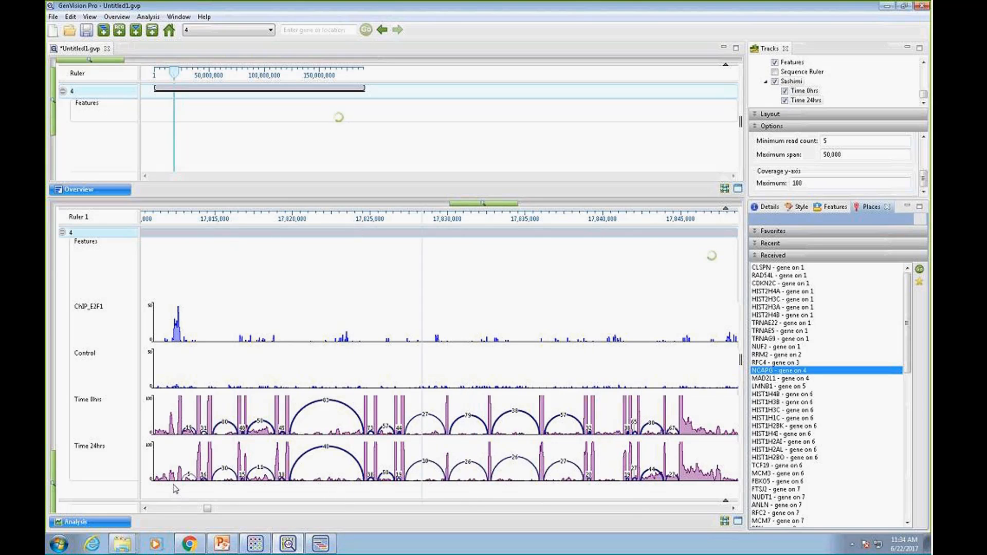
pyautogui.click(145, 508)
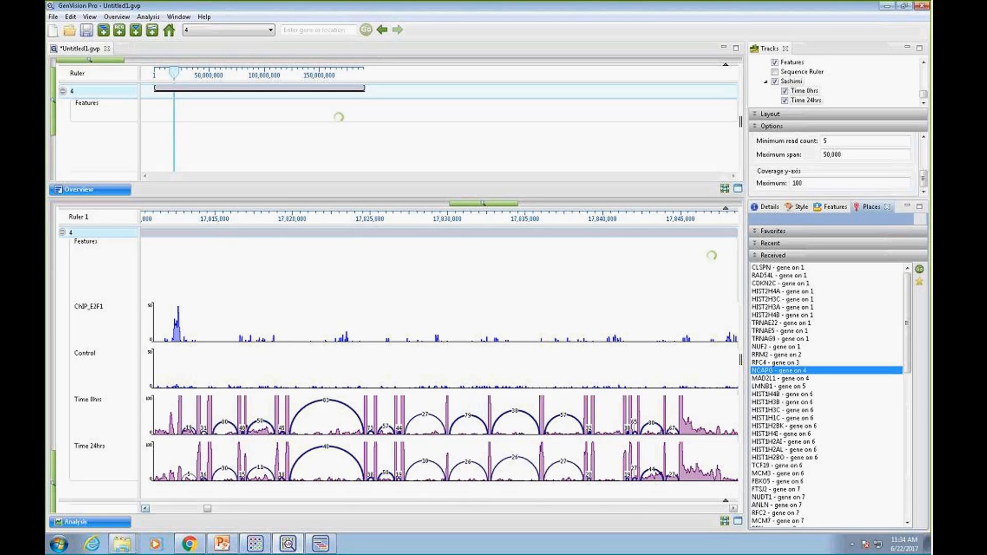
pyautogui.click(145, 509)
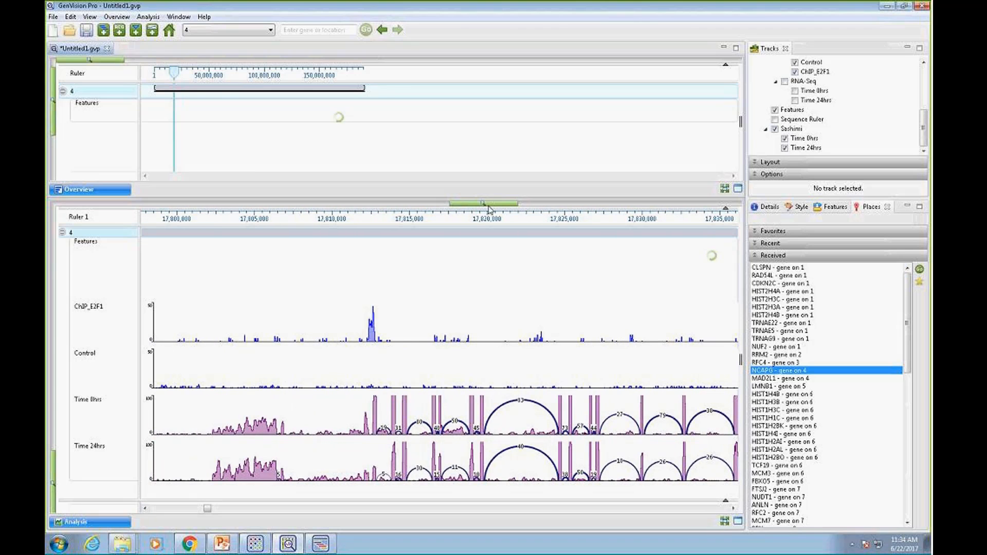
pyautogui.moveTo(490, 210); pyautogui.dragTo(520, 207)
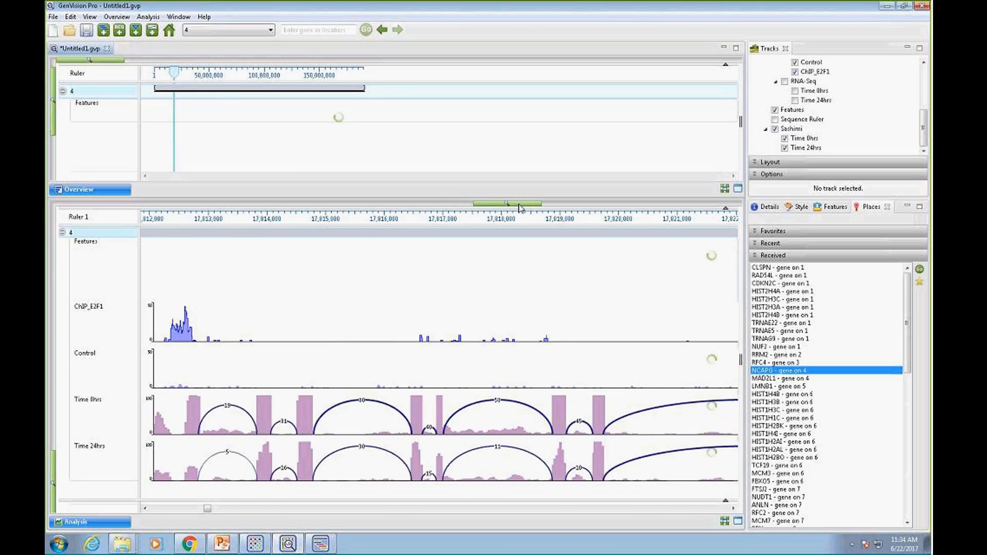
pyautogui.click(145, 509)
pyautogui.click(145, 510)
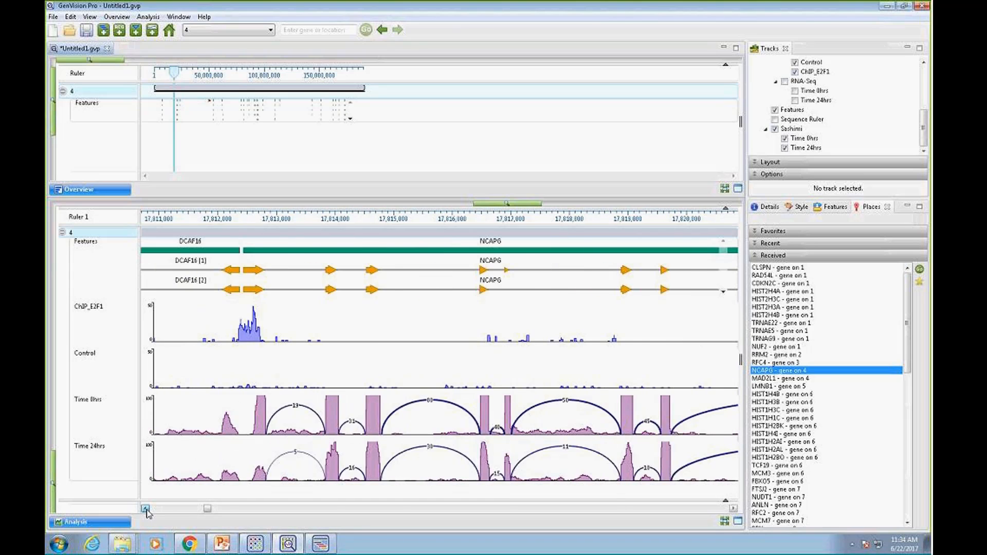
pyautogui.click(145, 509)
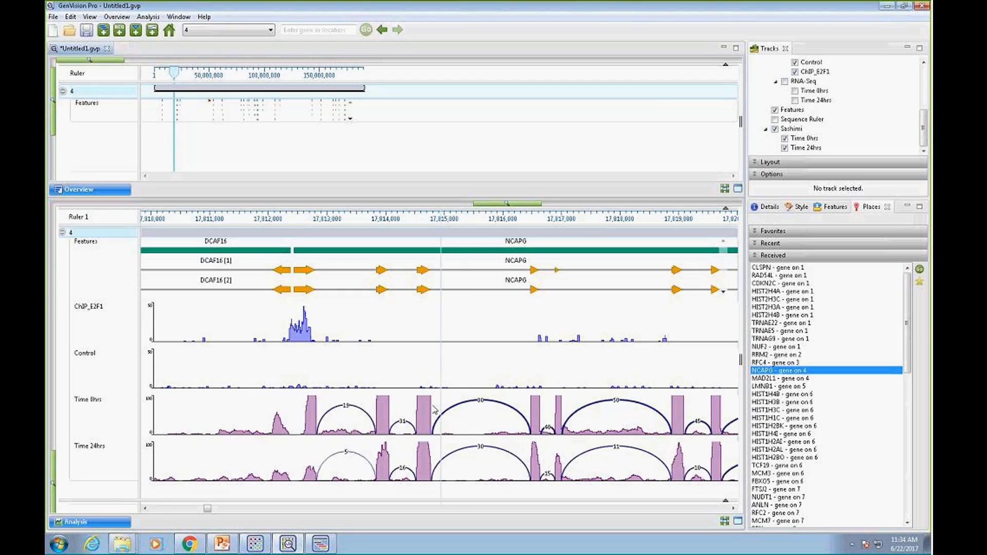
# Try a coverage y-axis maximum of 1000 for the Time 0hrs and Time 24hrs tracks and settle on 500
pyautogui.click(94, 403)
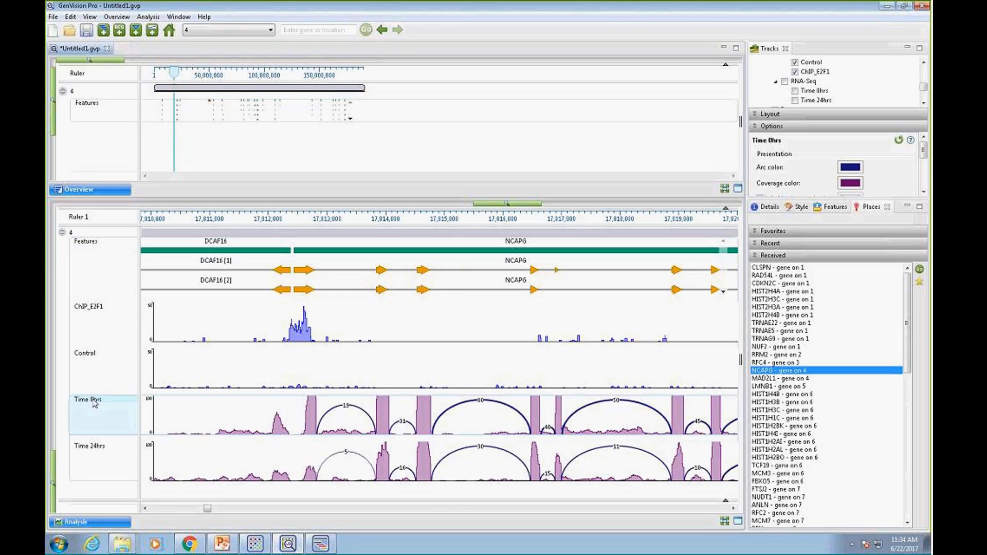
pyautogui.keyDown('ctrl'); pyautogui.click(85, 453); pyautogui.keyUp('ctrl')
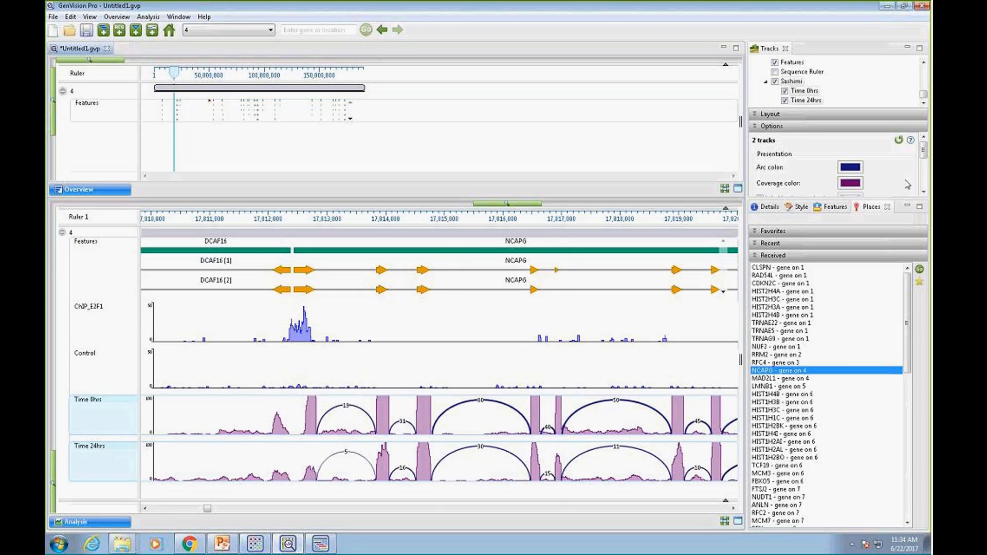
pyautogui.scroll(-5, 924, 193)
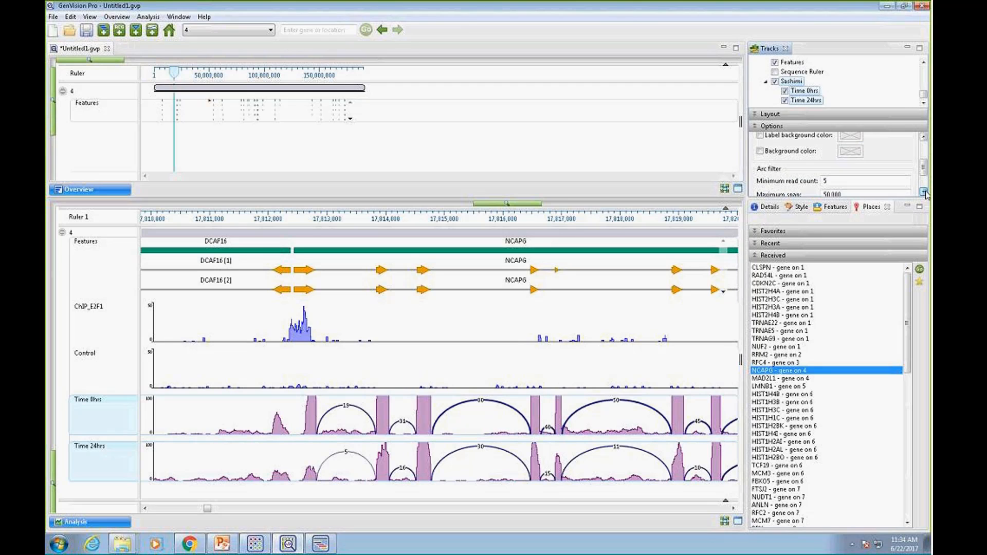
pyautogui.scroll(-3, 924, 193)
pyautogui.click(803, 183)
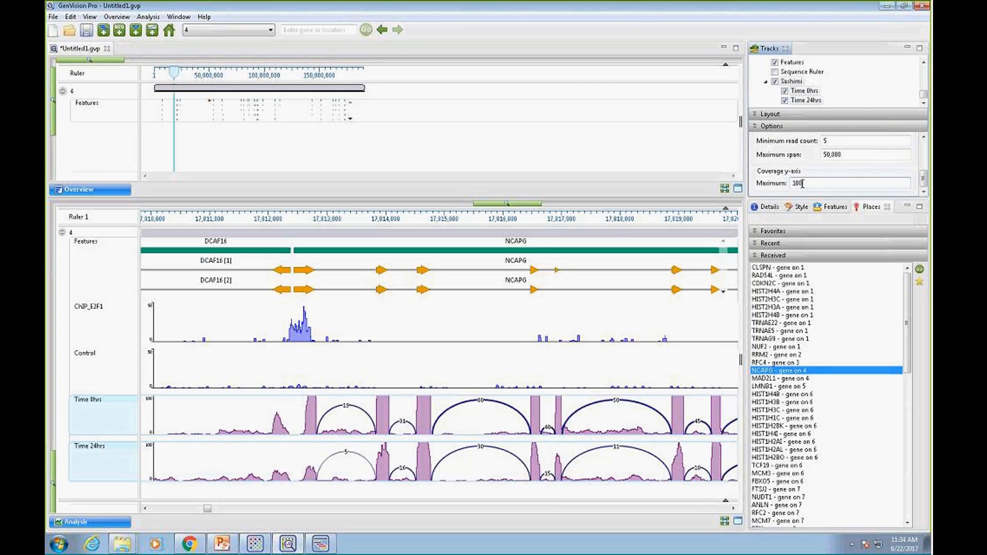
pyautogui.doubleClick(802, 184)
pyautogui.write('1')
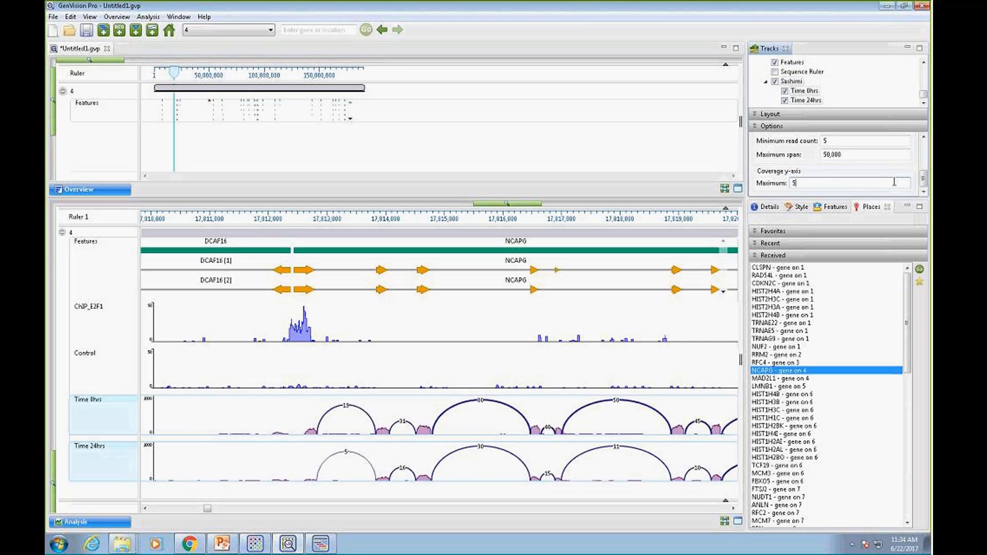
pyautogui.write('00')
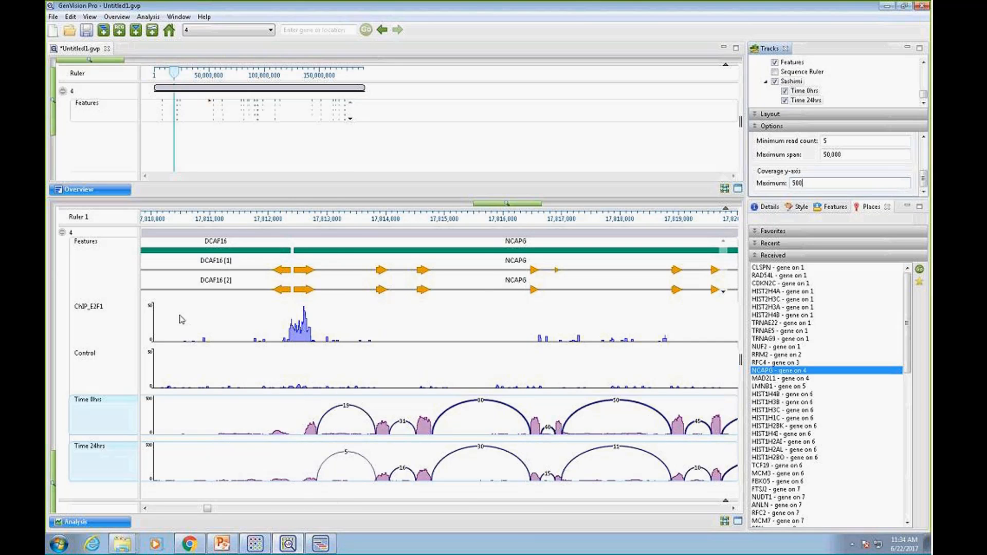
# Start an image export of the Analysis view and choose PowerPoint document (*.pptx) as the file type
pyautogui.click(54, 17)
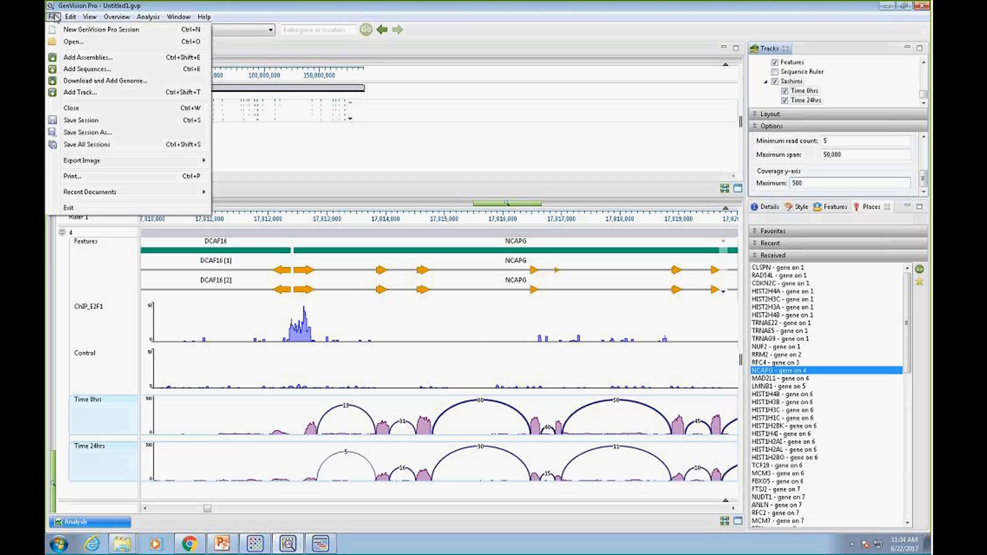
pyautogui.moveTo(96, 163)
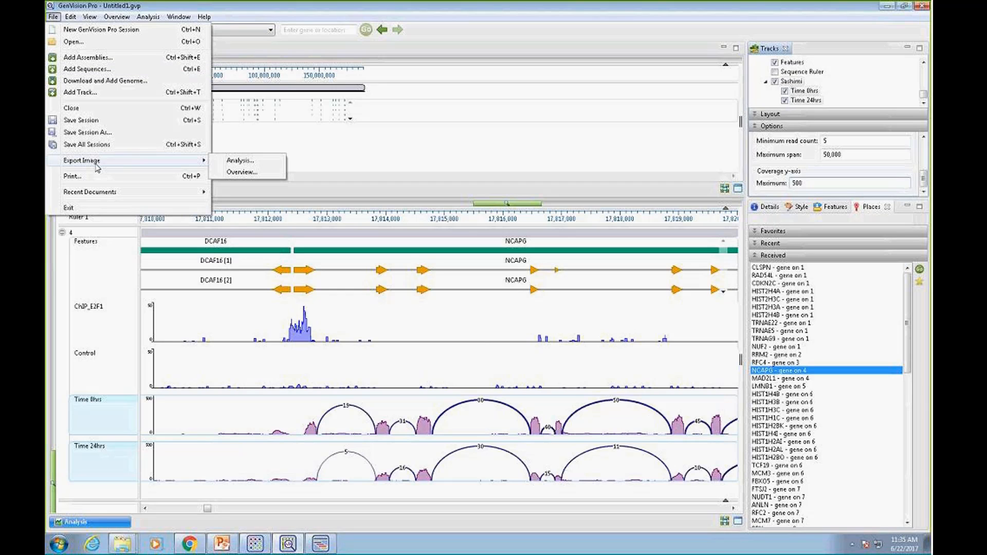
pyautogui.click(247, 164)
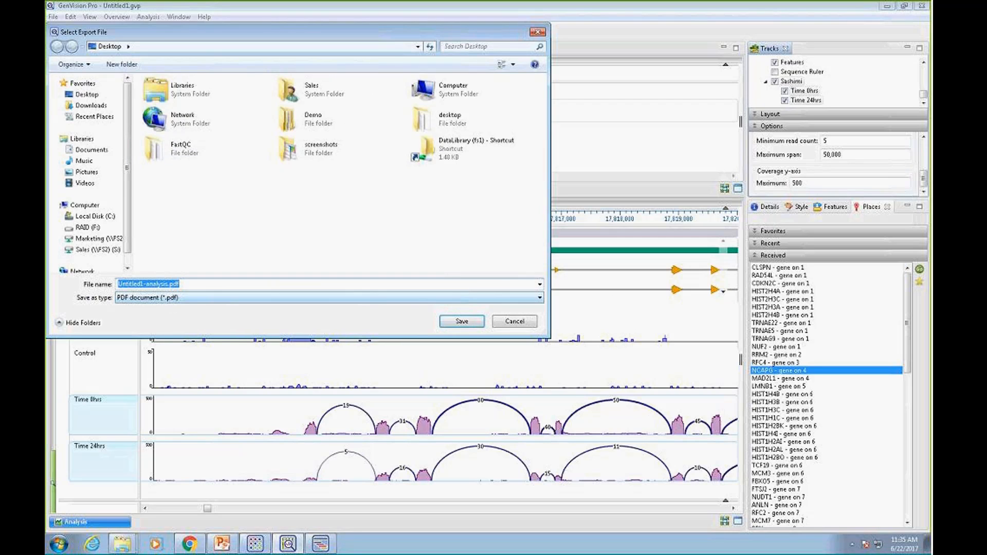
pyautogui.click(540, 298)
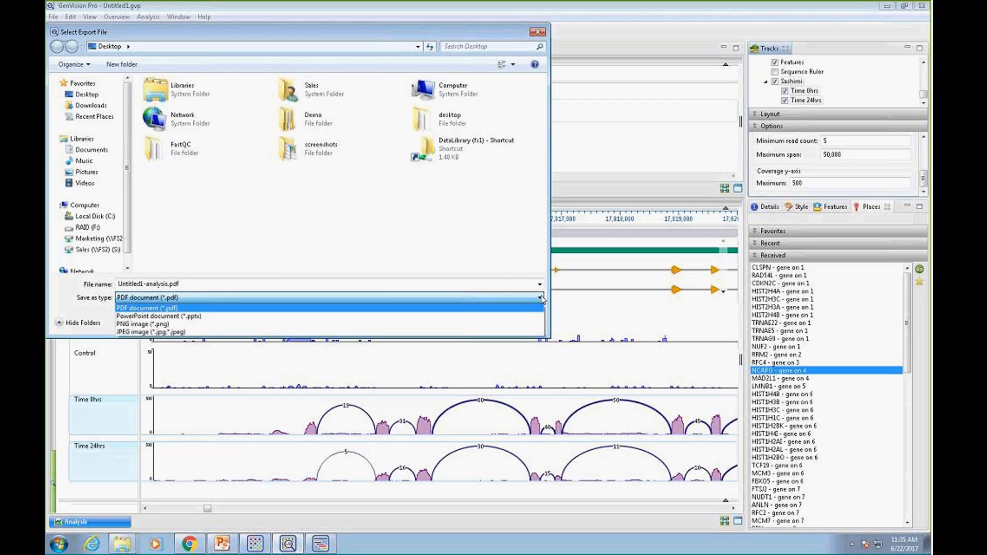
pyautogui.click(167, 317)
# Name the export file Chip_RNA.pptx, save it to the Desktop, and accept the default sequence image options
pyautogui.doubleClick(169, 285)
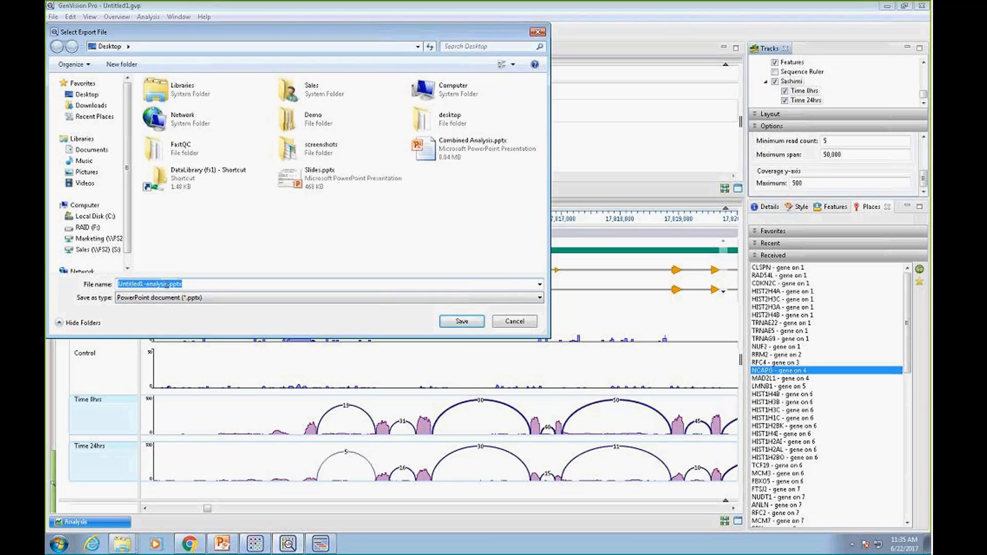
pyautogui.moveTo(169, 284); pyautogui.dragTo(98, 286)
pyautogui.write('Chip')
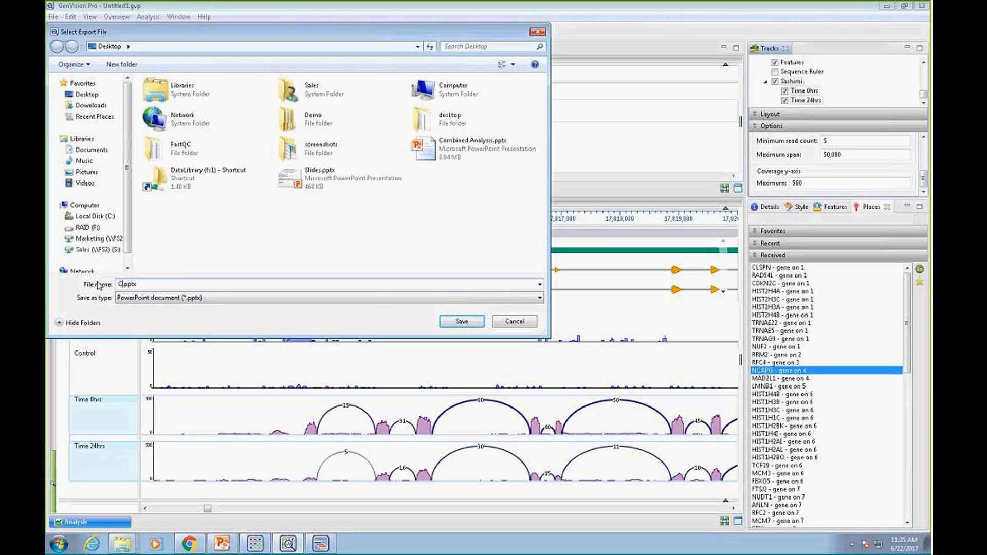
pyautogui.write('_RNA')
pyautogui.click(461, 322)
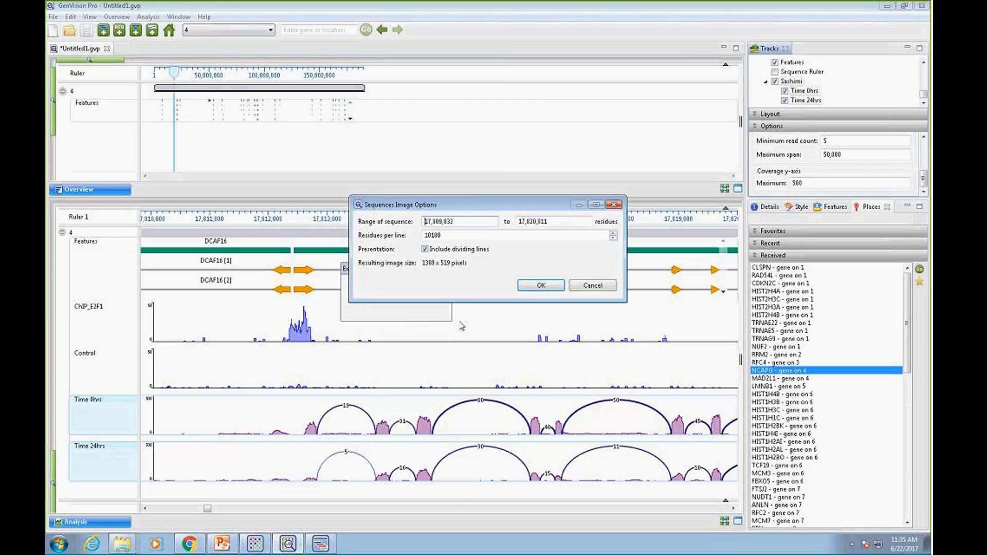
pyautogui.click(540, 286)
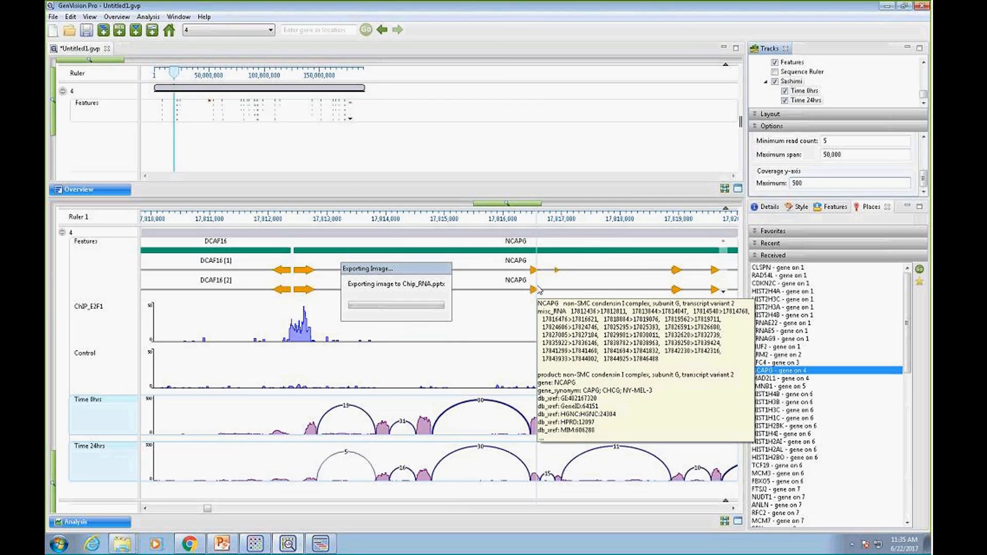
# Minimize GenVision Pro and open the exported Chip_RNA presentation from the desktop in PowerPoint
pyautogui.click(888, 7)
pyautogui.click(888, 7)
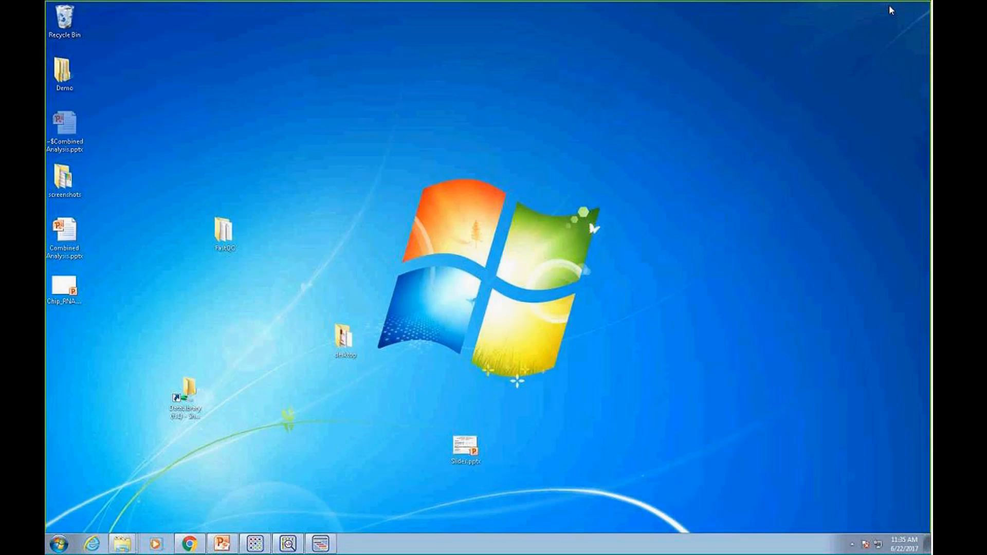
pyautogui.doubleClick(68, 286)
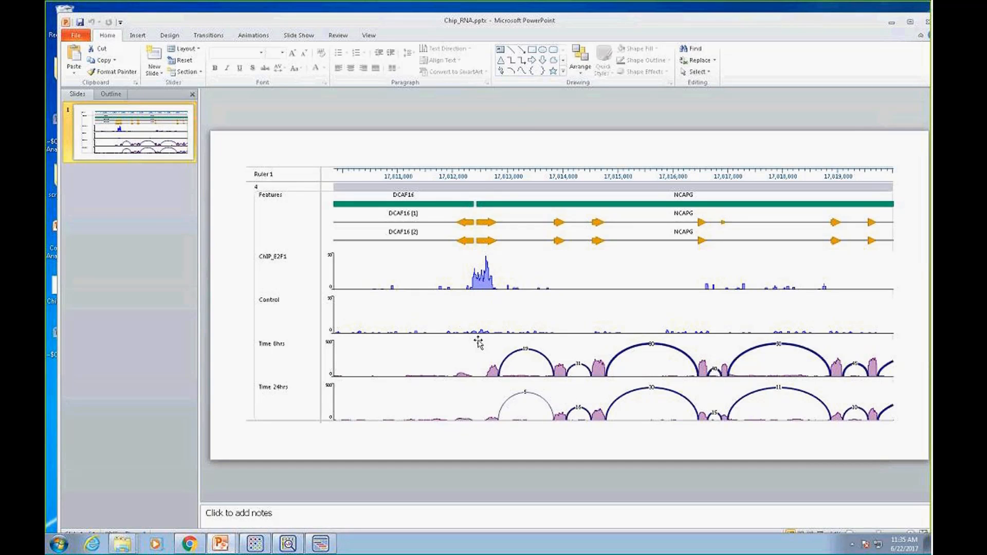
# Shorten the ChIP_E2F1 track label on the slide to Chip
pyautogui.doubleClick(257, 260)
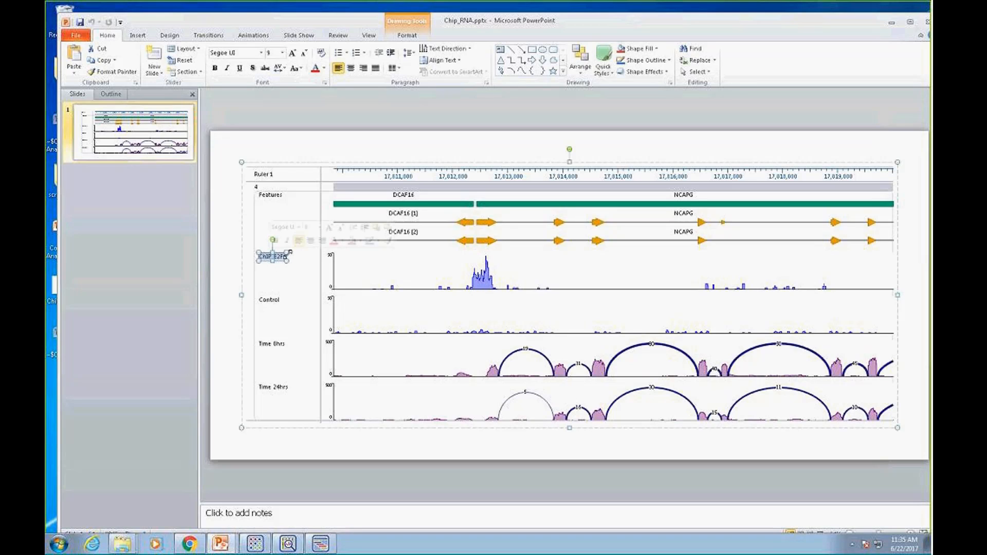
pyautogui.press('Delete')
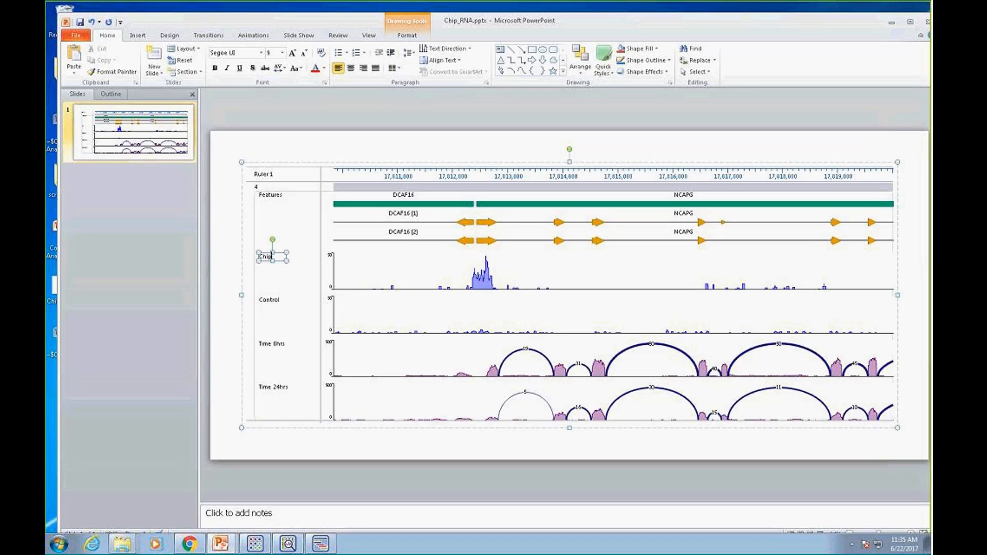
pyautogui.click(236, 283)
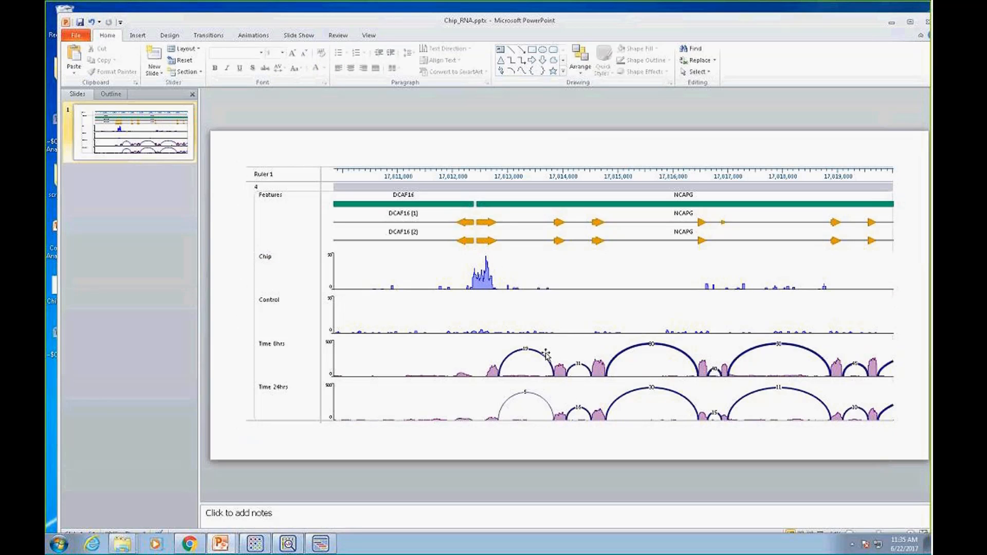
# Ungroup the exported track graphic into separate objects, deselect them, and minimize the presentation window
pyautogui.click(567, 225)
pyautogui.click(560, 223)
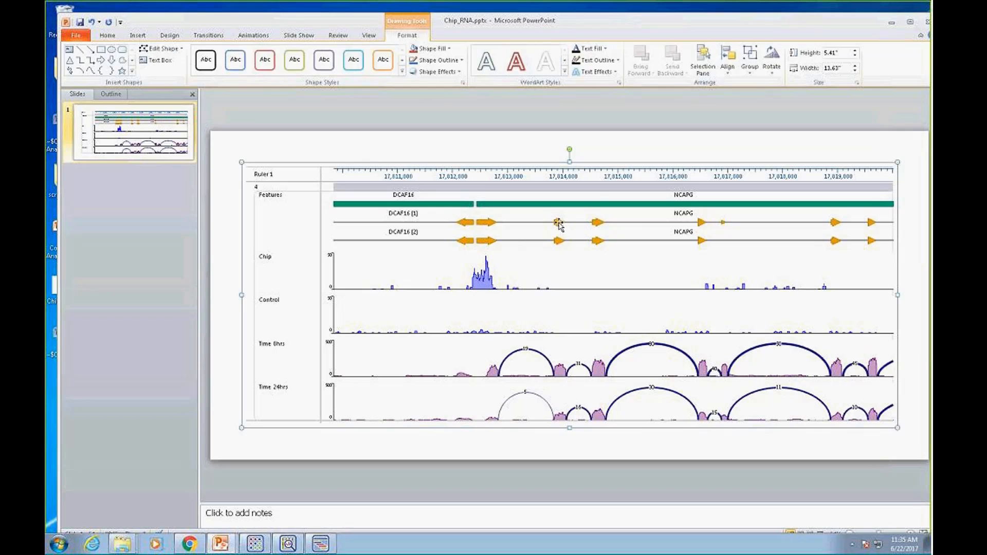
pyautogui.rightClick(560, 223)
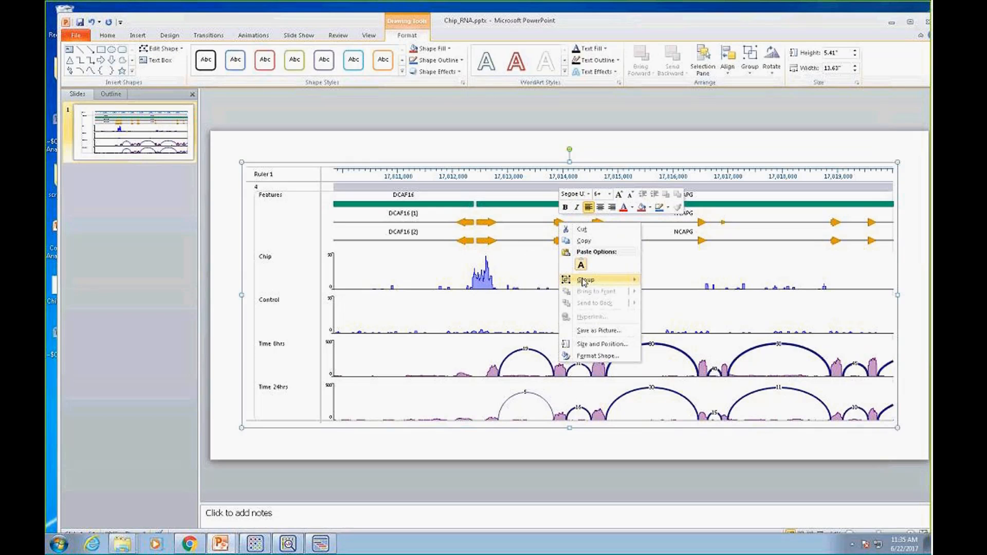
pyautogui.moveTo(586, 282)
pyautogui.click(668, 306)
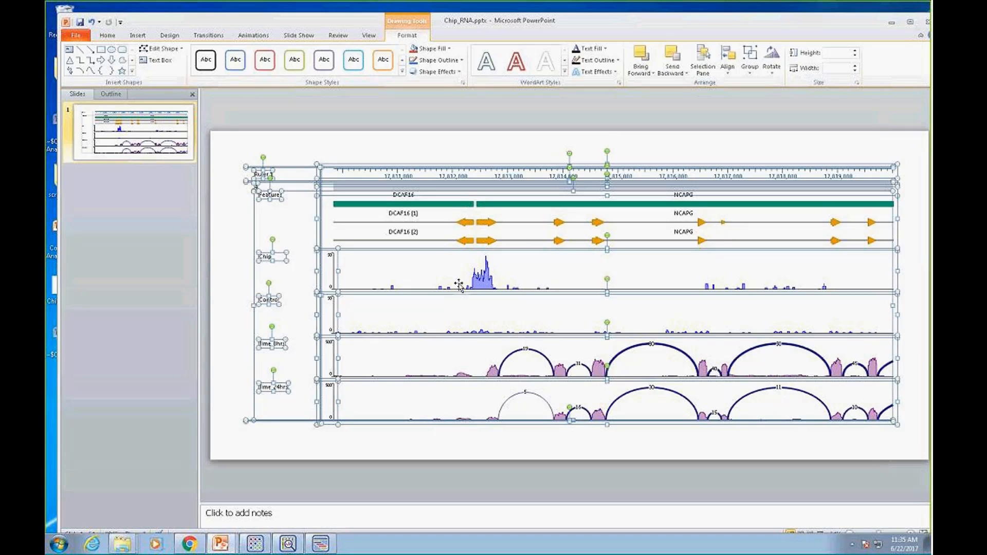
pyautogui.click(257, 148)
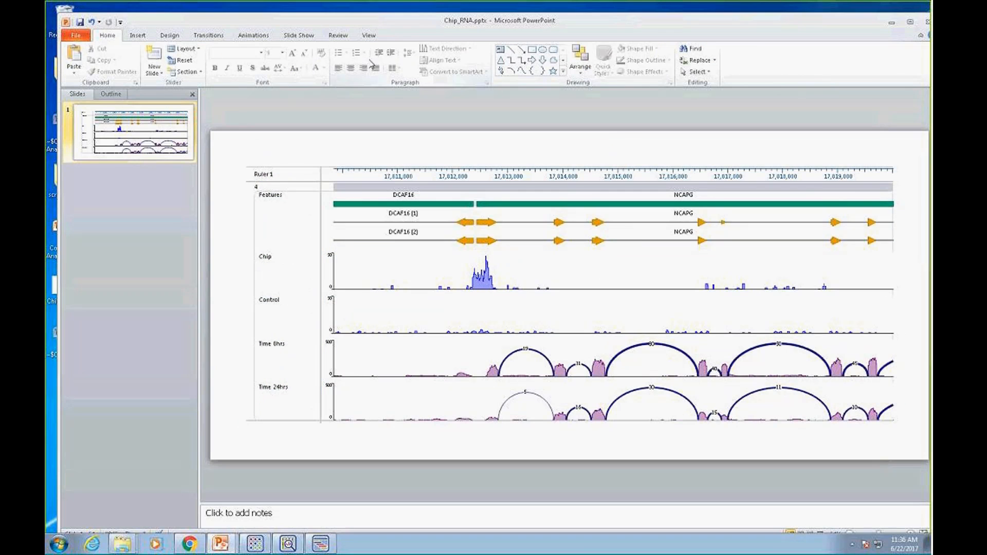
pyautogui.click(892, 23)
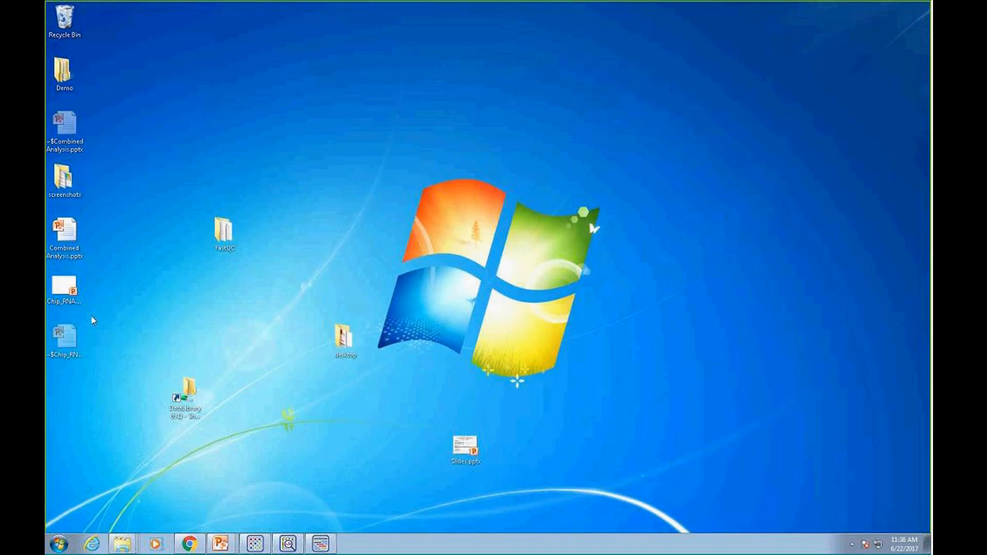